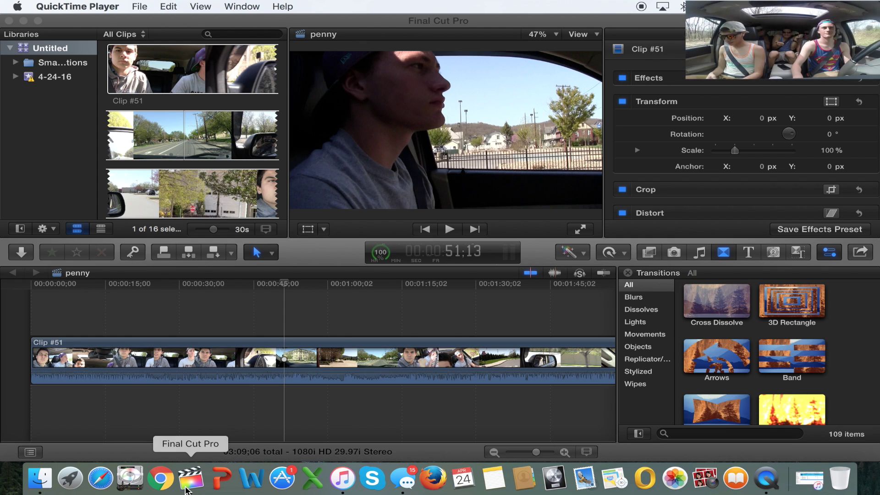
Switch to Final Cut Pro, move the playhead to the start of the penny timeline, and open the media import window
{"action": "left_click", "coordinate": [24, 308]}
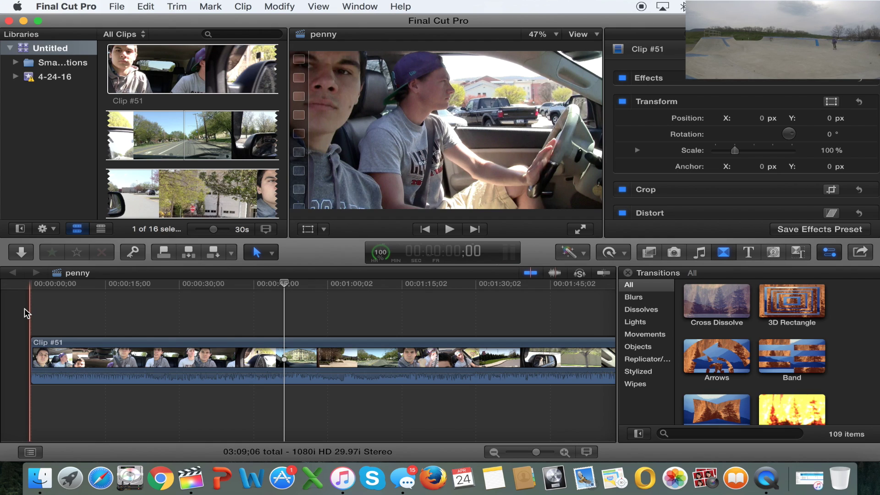
{"action": "left_click", "coordinate": [23, 308]}
{"action": "left_click", "coordinate": [111, 3]}
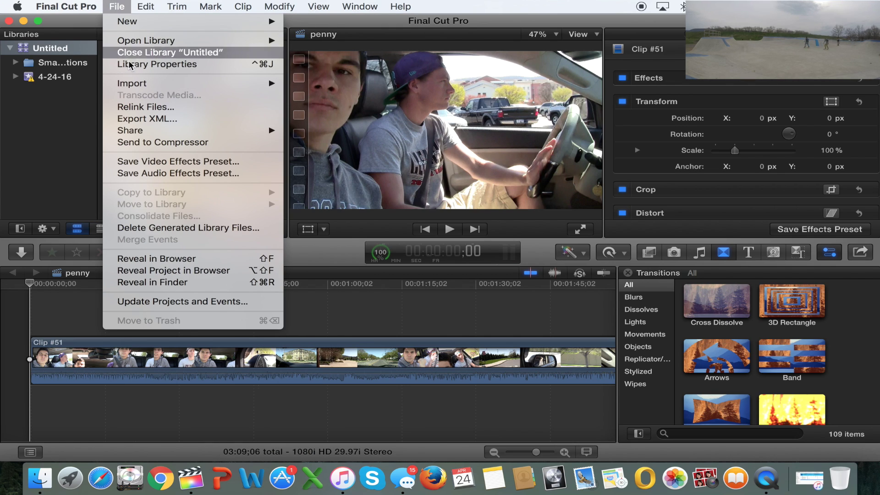
{"action": "mouse_move", "coordinate": [170, 83]}
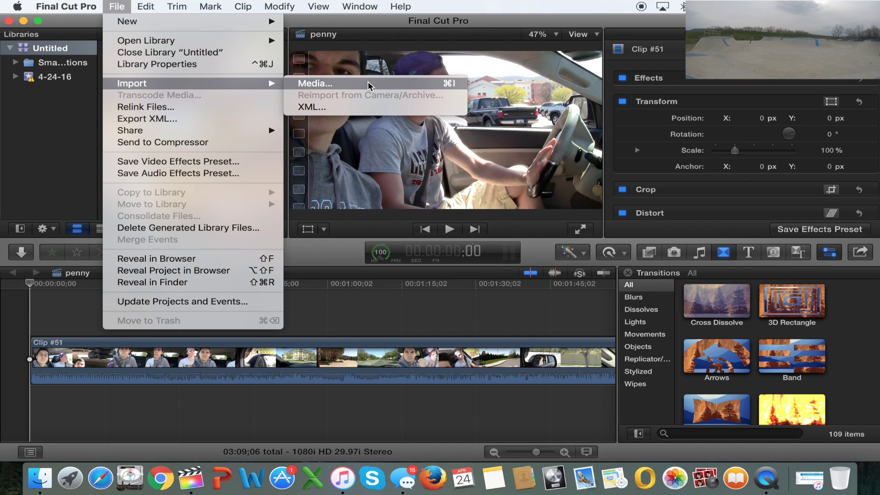
{"action": "left_click", "coordinate": [368, 83]}
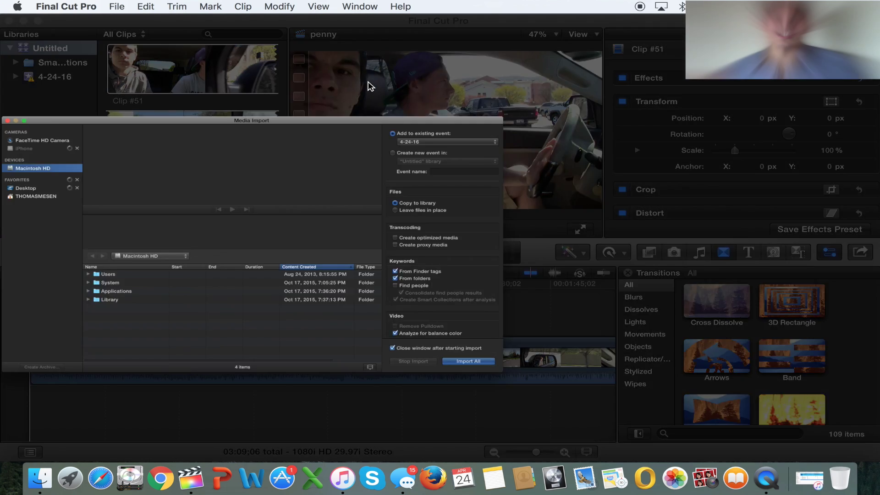
Browse the Desktop folder for importable footage and preview vlog.mov and vlog 2.mov
{"action": "left_click", "coordinate": [43, 140]}
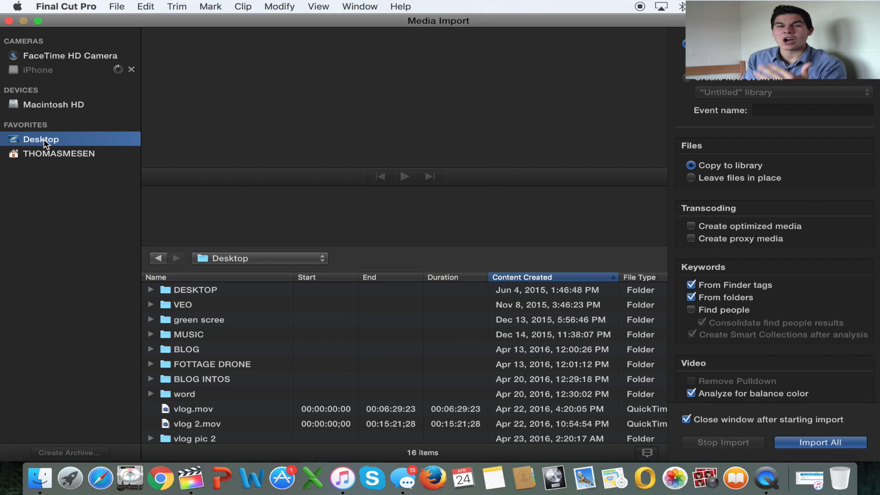
{"action": "scroll", "coordinate": [283, 359], "scroll_direction": "down", "scroll_amount": 5}
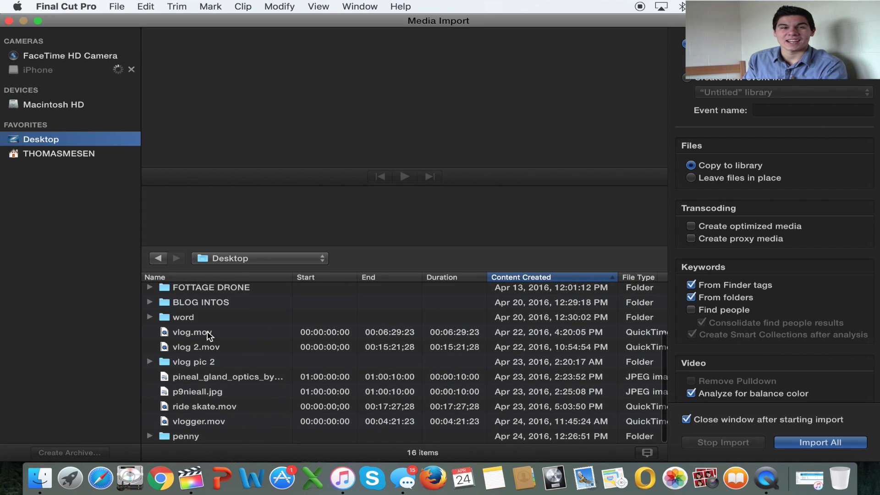
{"action": "left_click", "coordinate": [206, 336]}
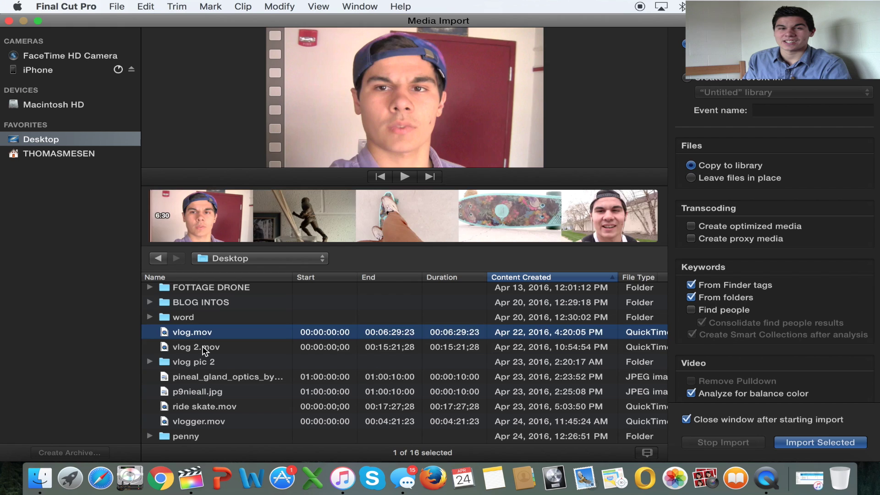
{"action": "left_click", "coordinate": [206, 351]}
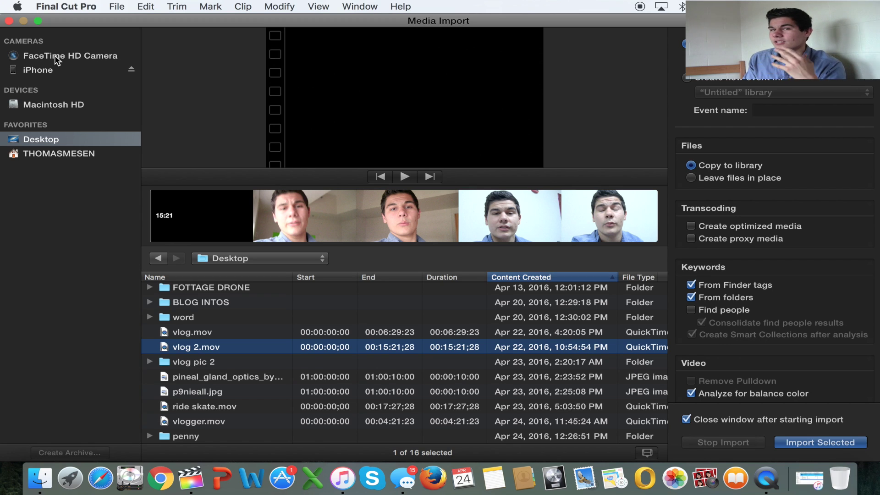
Import the IMG_1743 video from the connected iPhone into the 4-24-16 event, copying it to the library
{"action": "left_click", "coordinate": [44, 72]}
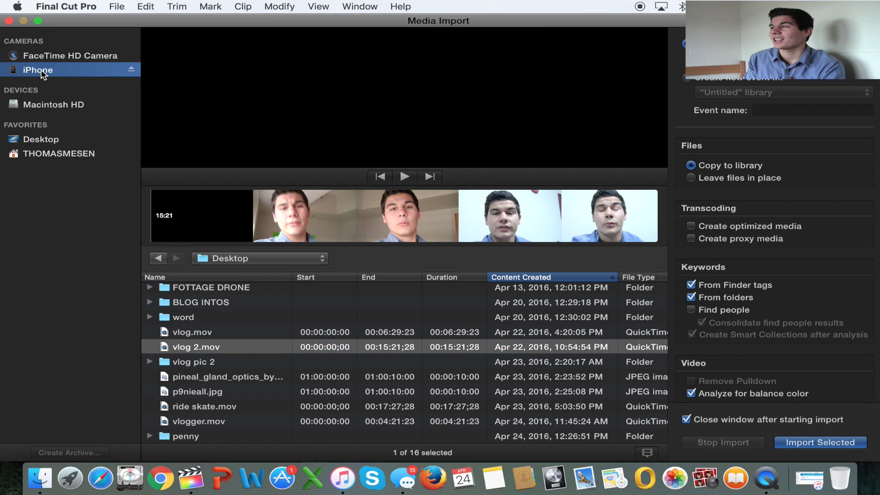
{"action": "left_click", "coordinate": [243, 352]}
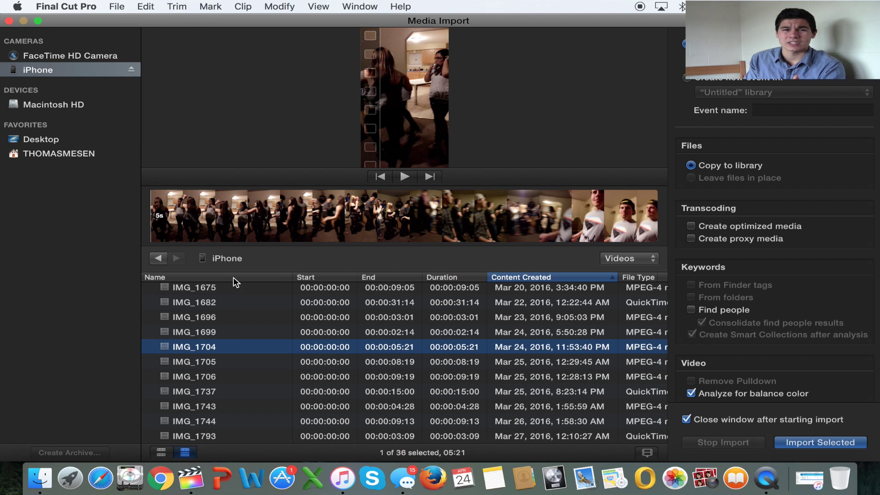
{"action": "left_click", "coordinate": [253, 423]}
{"action": "left_click", "coordinate": [245, 410]}
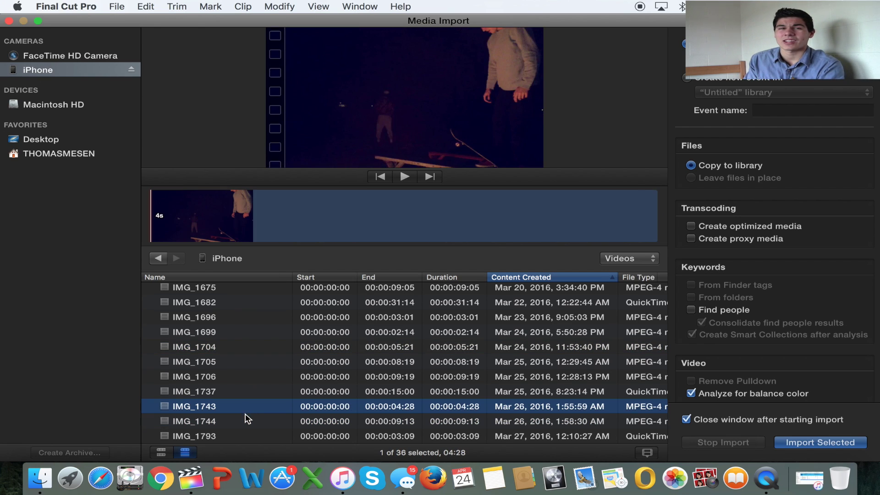
{"action": "left_click", "coordinate": [243, 416]}
{"action": "left_click", "coordinate": [244, 407]}
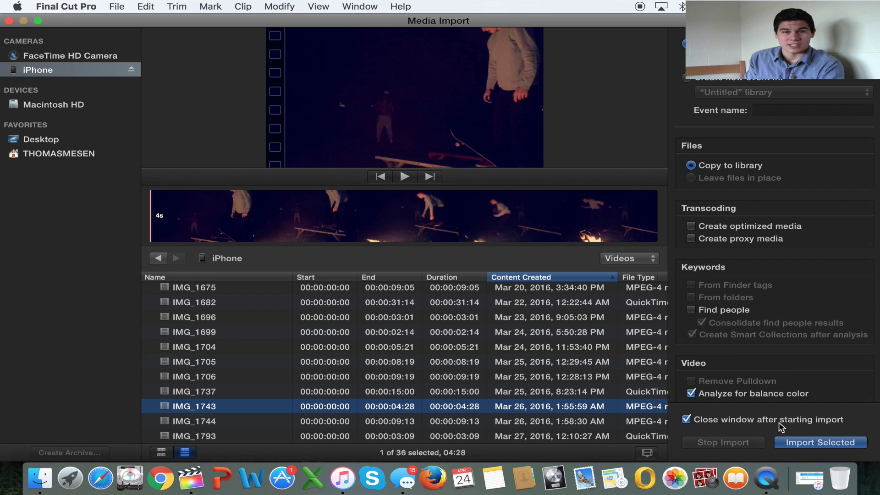
{"action": "left_click", "coordinate": [806, 441]}
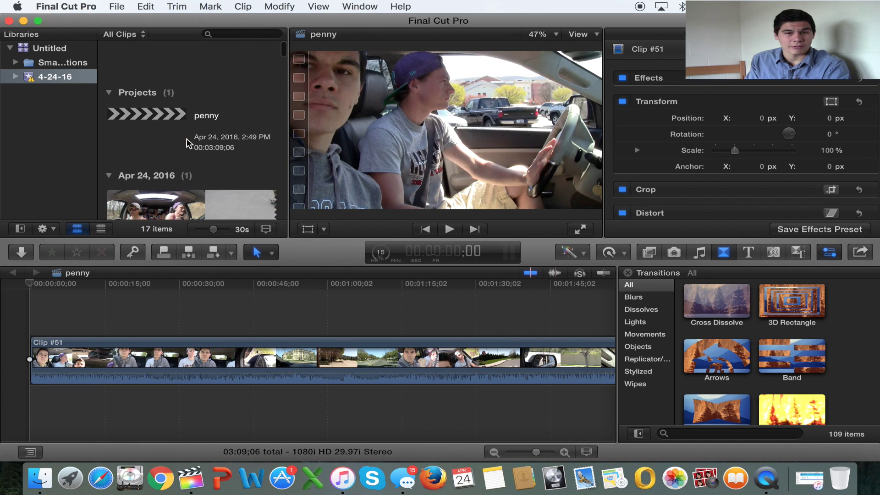
Find the imported IMG_1743 clip in the 4-24-16 event and insert it at the start of the penny timeline
{"action": "scroll", "coordinate": [187, 139], "scroll_direction": "down", "scroll_amount": 10}
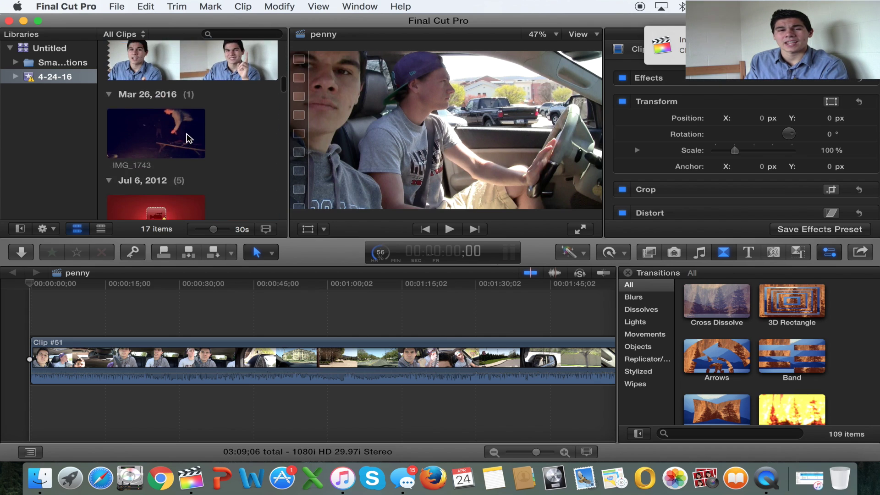
{"action": "scroll", "coordinate": [187, 139], "scroll_direction": "down", "scroll_amount": 5}
{"action": "scroll", "coordinate": [186, 139], "scroll_direction": "up", "scroll_amount": 3}
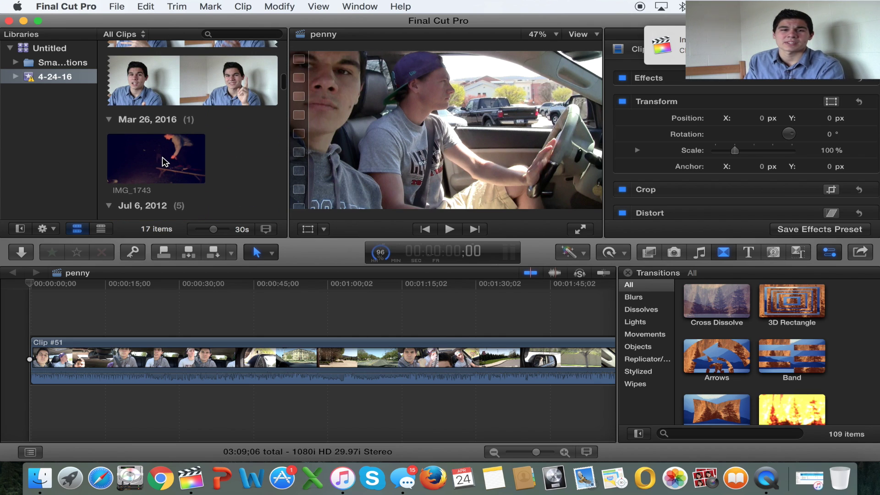
{"action": "left_click", "coordinate": [165, 162]}
{"action": "scroll", "coordinate": [183, 128], "scroll_direction": "down", "scroll_amount": 3}
{"action": "scroll", "coordinate": [193, 119], "scroll_direction": "up", "scroll_amount": 3}
{"action": "left_click", "coordinate": [198, 115]}
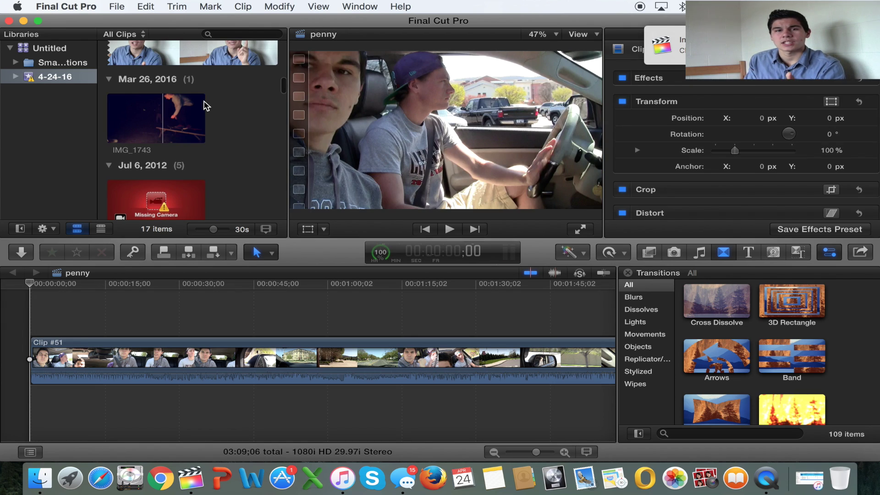
{"action": "left_click_drag", "start_coordinate": [184, 126], "coordinate": [28, 360]}
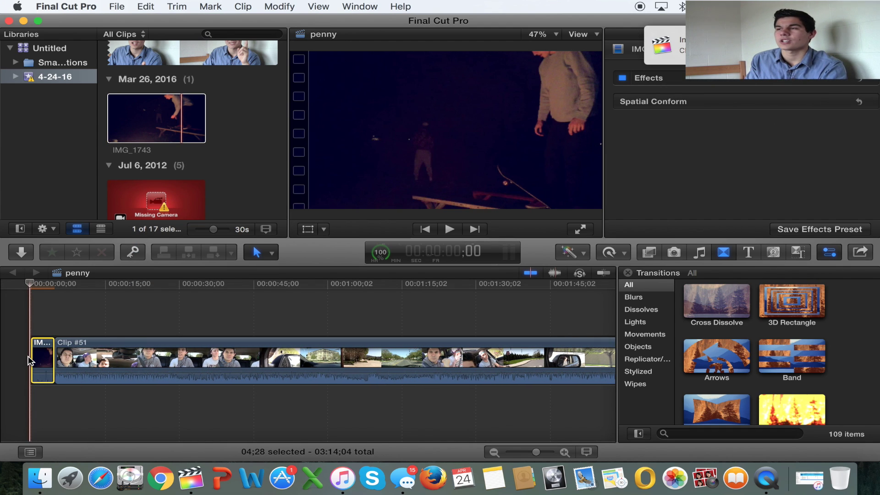
Play back the inserted IMG_1743 clip and delete it from the penny timeline
{"action": "key", "text": "space"}
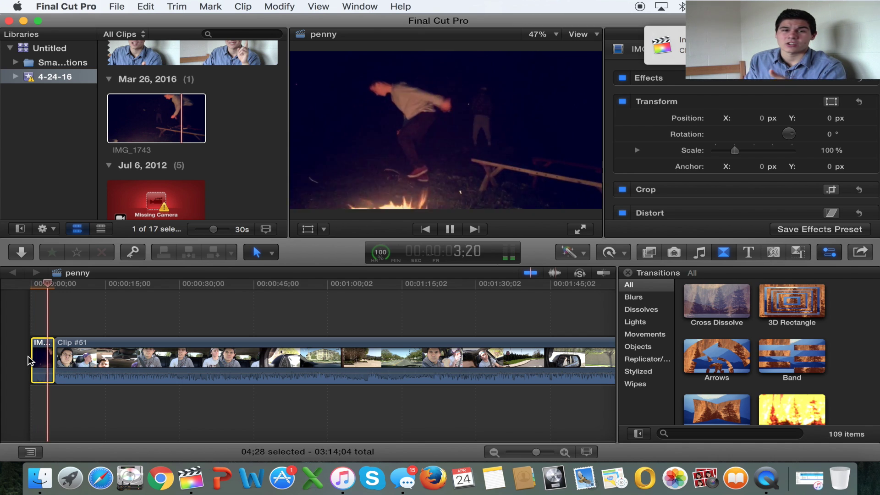
{"action": "key", "text": "space"}
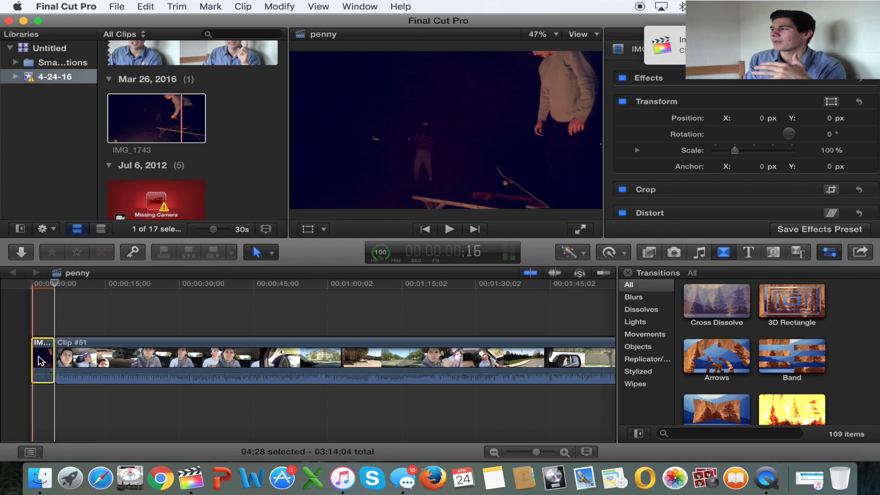
{"action": "key", "text": "Delete"}
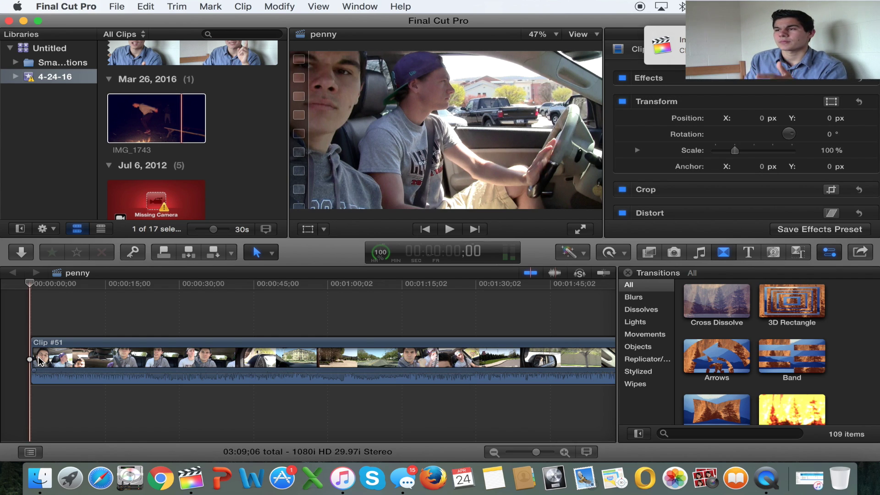
Create a new project named volg in the 4-24-16 event
{"action": "left_click", "coordinate": [117, 7]}
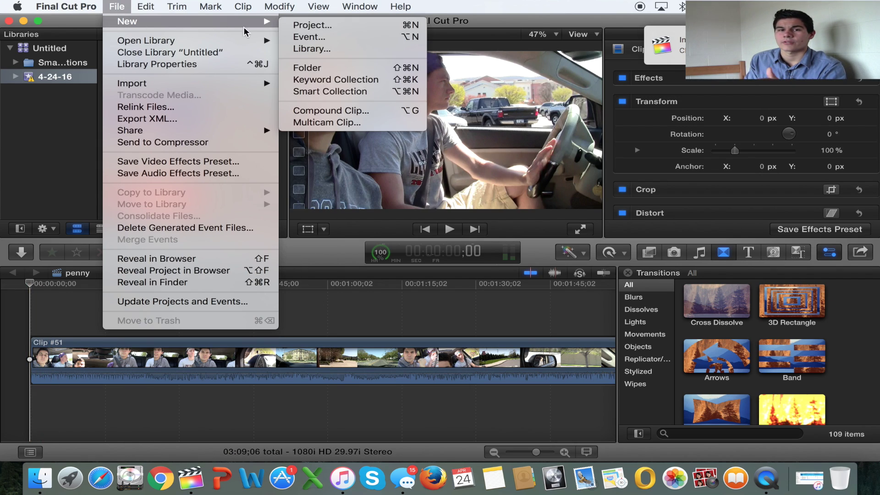
{"action": "left_click", "coordinate": [304, 23]}
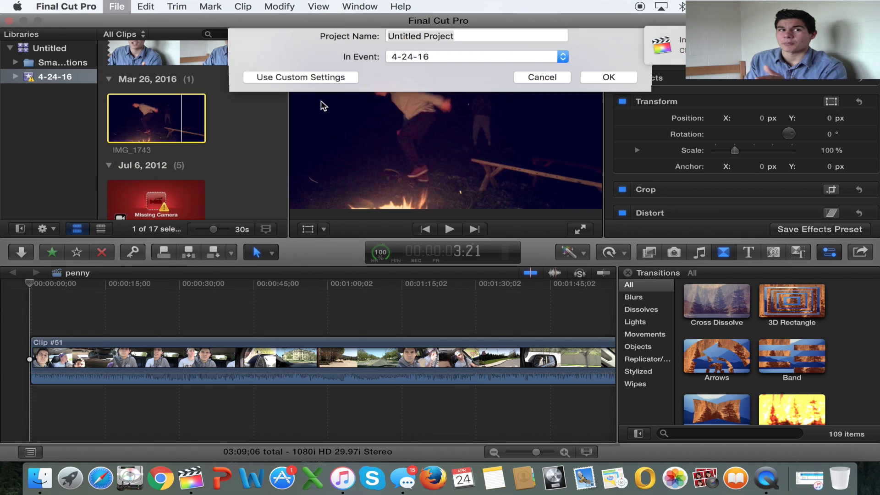
{"action": "key", "text": "BackSpace"}
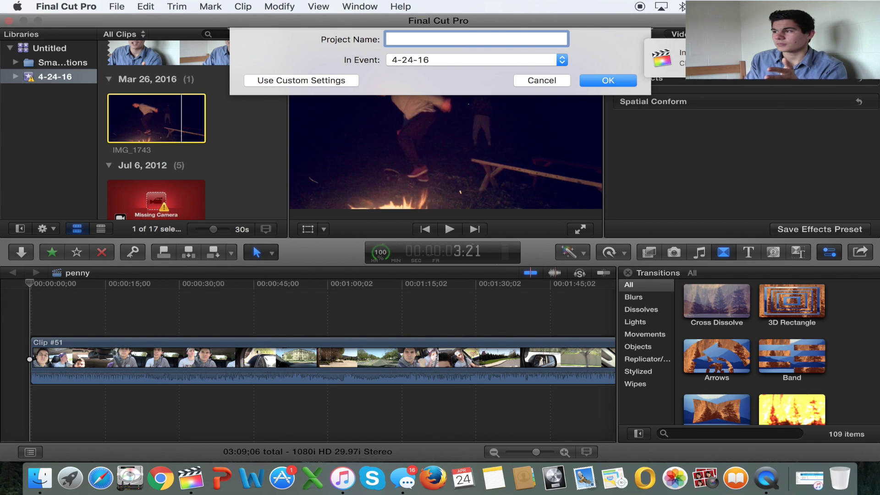
{"action": "type", "text": "volg"}
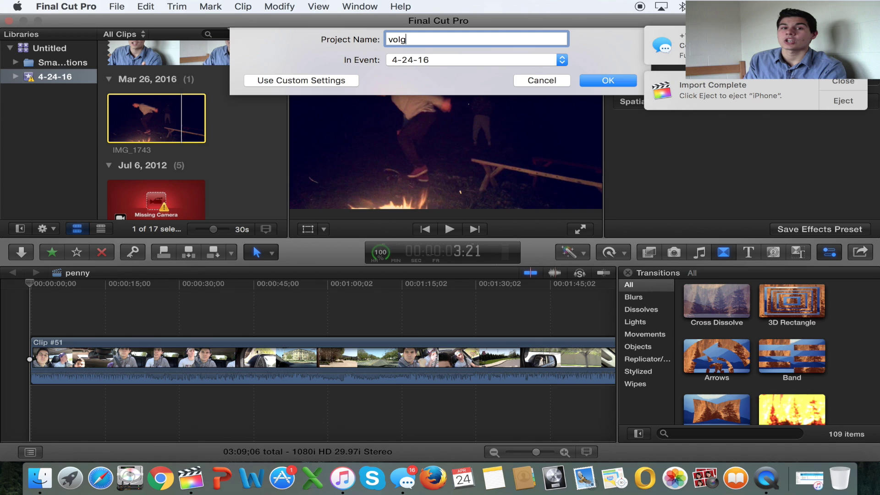
{"action": "key", "text": "Return"}
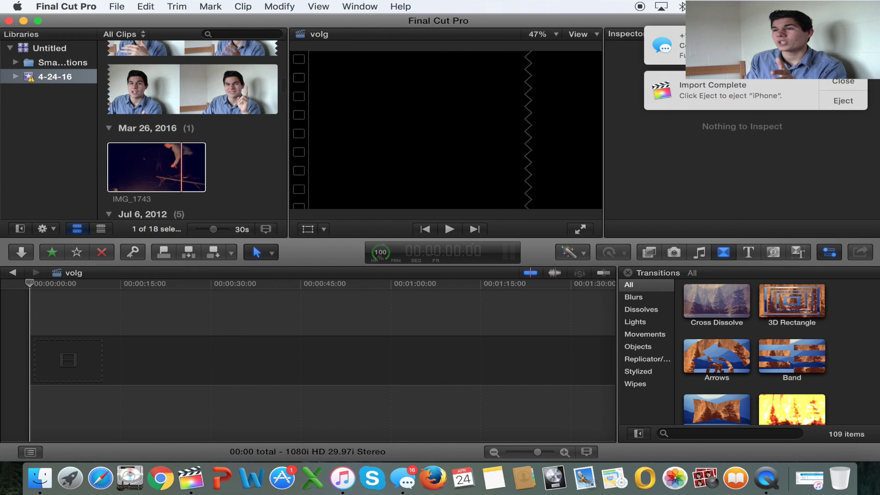
Find the vlogger clip in the event and add the whole clip to the start of the empty volg timeline
{"action": "left_click", "coordinate": [183, 144]}
{"action": "scroll", "coordinate": [186, 143], "scroll_direction": "down", "scroll_amount": 3}
{"action": "scroll", "coordinate": [186, 143], "scroll_direction": "down", "scroll_amount": 6}
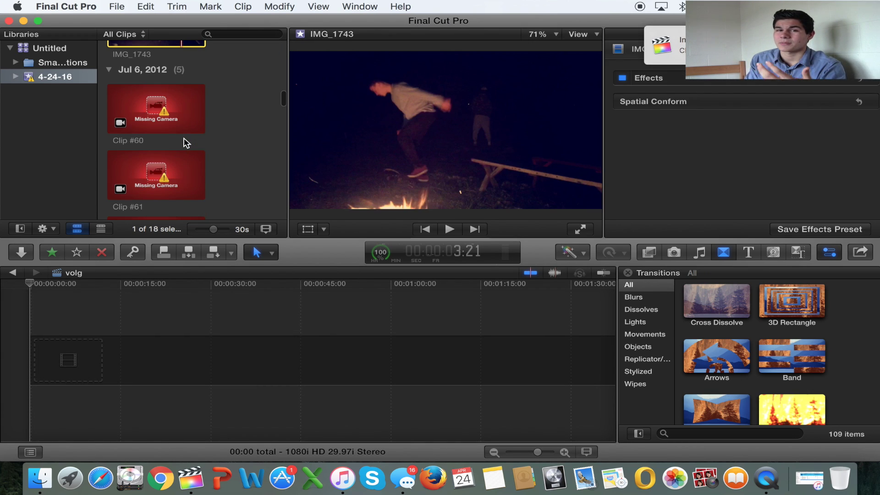
{"action": "left_click", "coordinate": [196, 112]}
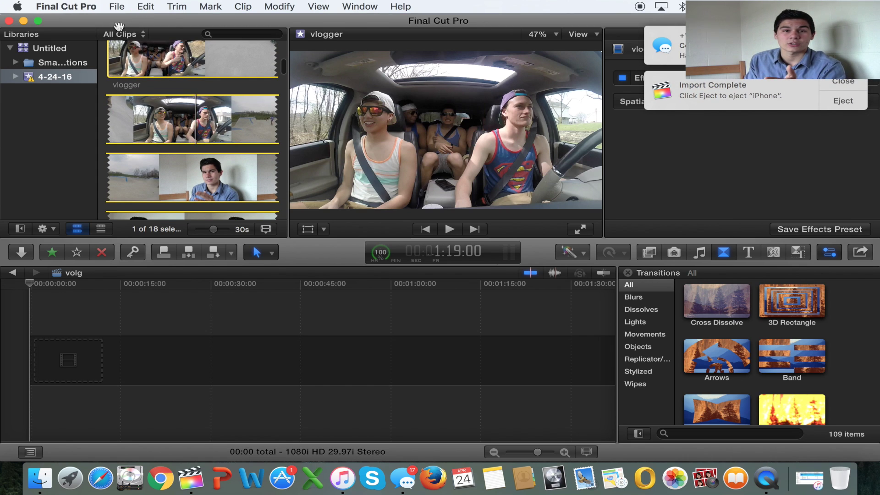
{"action": "left_click", "coordinate": [162, 132]}
{"action": "left_click_drag", "start_coordinate": [161, 169], "coordinate": [37, 365]}
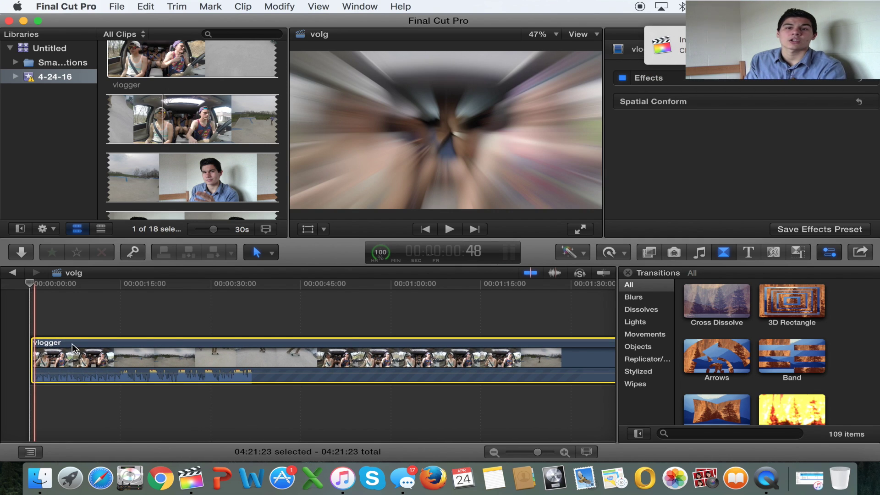
Play the vlogger clip from its beginning and delete it from the volg timeline
{"action": "left_click", "coordinate": [30, 333]}
{"action": "key", "text": "space"}
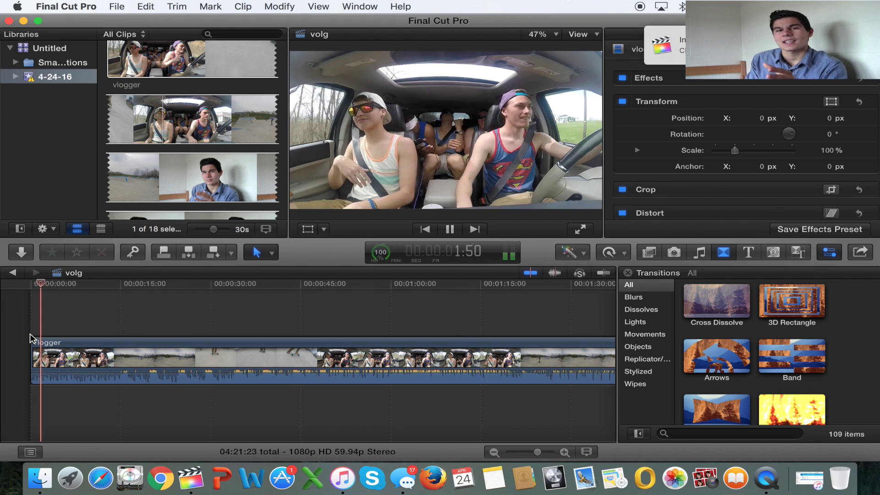
{"action": "key", "text": "space"}
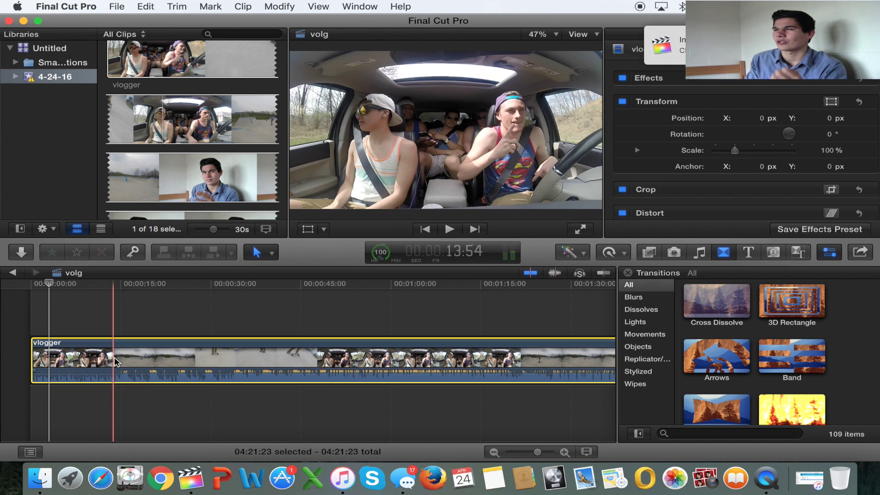
{"action": "key", "text": "Delete"}
Find Clip #51 in the event and add the entire clip to the start of the volg timeline
{"action": "scroll", "coordinate": [217, 152], "scroll_direction": "down", "scroll_amount": 5}
{"action": "scroll", "coordinate": [218, 153], "scroll_direction": "down", "scroll_amount": 3}
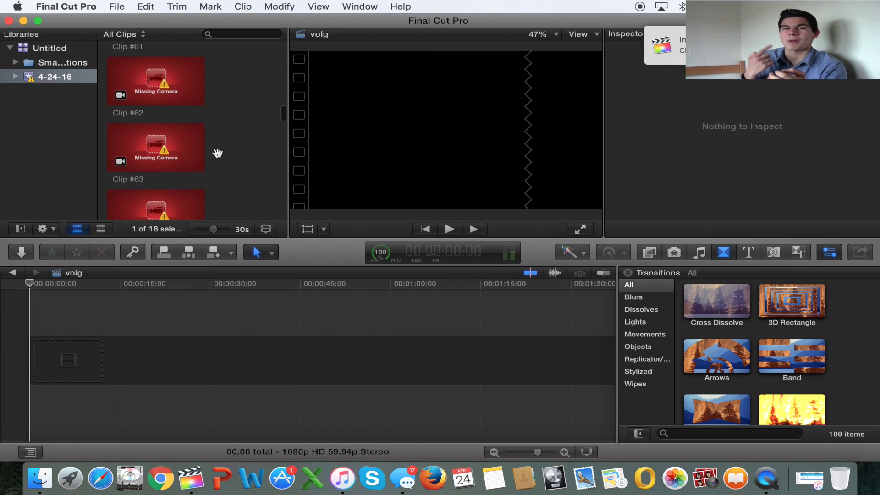
{"action": "scroll", "coordinate": [217, 153], "scroll_direction": "up", "scroll_amount": 10}
{"action": "scroll", "coordinate": [218, 153], "scroll_direction": "down", "scroll_amount": 5}
{"action": "scroll", "coordinate": [218, 152], "scroll_direction": "down", "scroll_amount": 10}
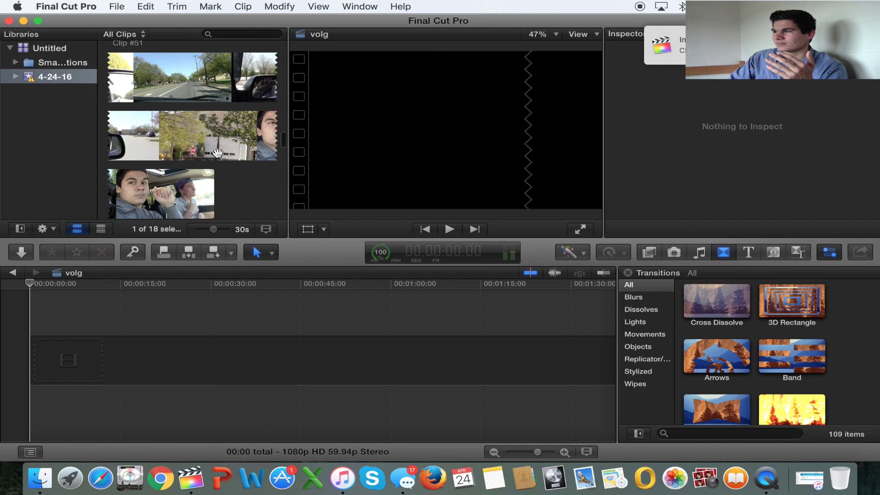
{"action": "left_click", "coordinate": [217, 152]}
{"action": "key", "text": "super+a"}
{"action": "left_click_drag", "start_coordinate": [183, 78], "coordinate": [35, 363]}
{"action": "left_click", "coordinate": [34, 362]}
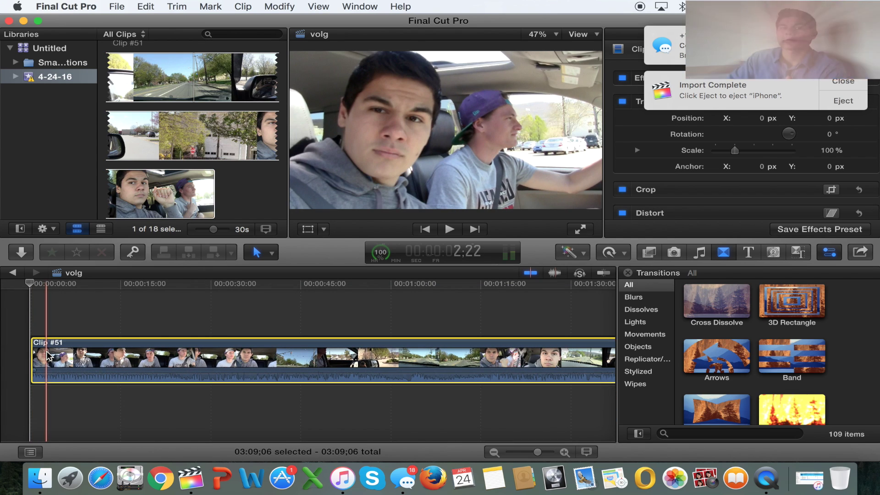
Quit the Messages application and select Clip #51 in the volg timeline
{"action": "right_click", "coordinate": [406, 490]}
{"action": "left_click", "coordinate": [417, 441]}
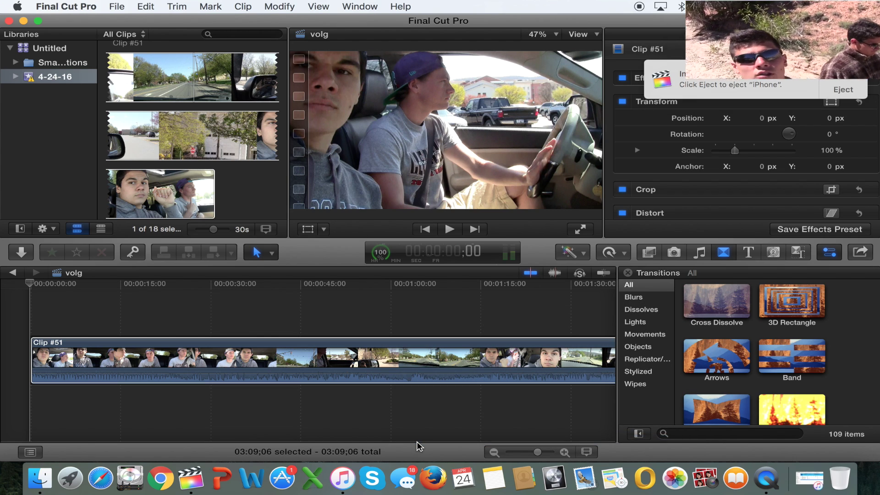
{"action": "left_click", "coordinate": [457, 360]}
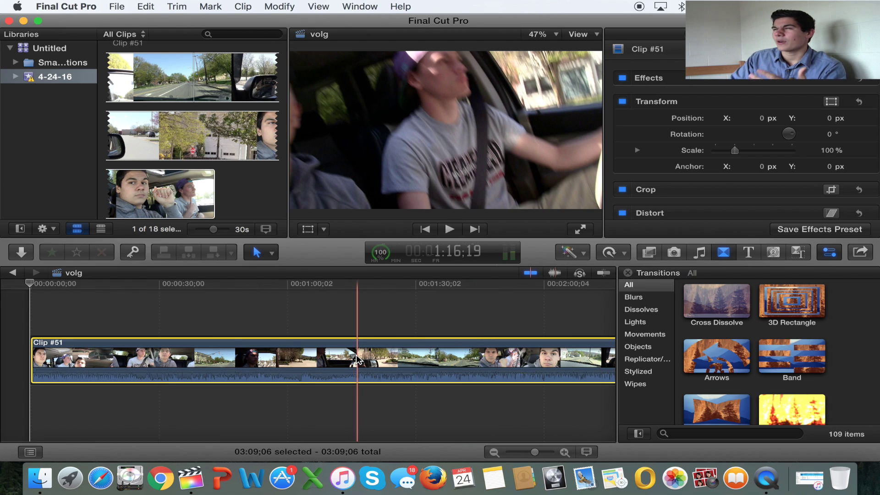
Play Clip #51 in the volg timeline from shortly before the two-minute mark, and stop playback
{"action": "key", "text": "super+minus"}
{"action": "key", "text": "super+minus"}
{"action": "key", "text": "super+minus"}
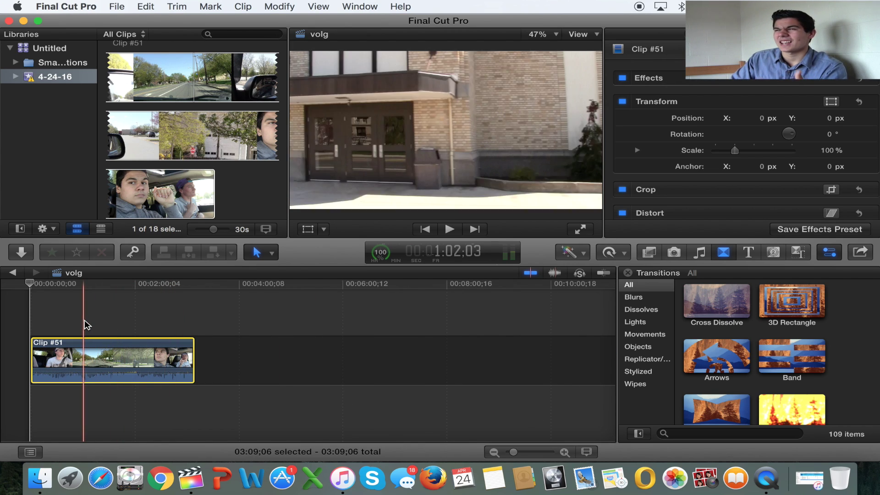
{"action": "key", "text": "super+equal"}
{"action": "key", "text": "super+equal"}
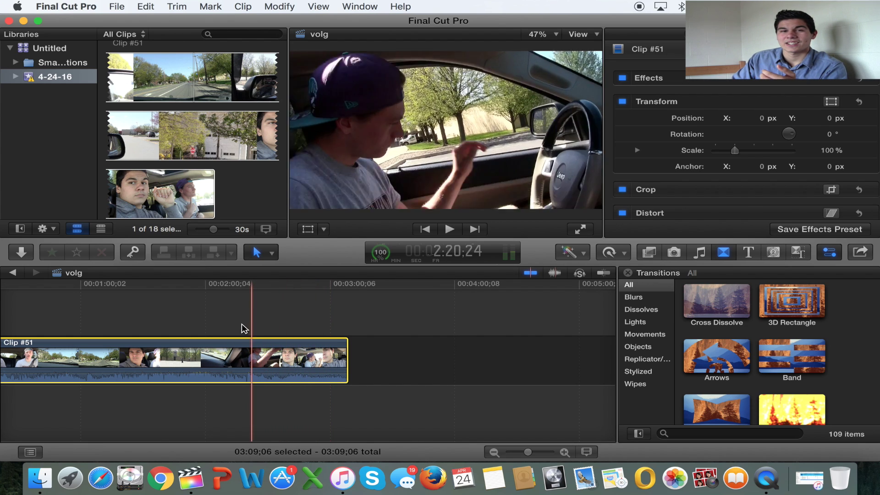
{"action": "left_click", "coordinate": [193, 325]}
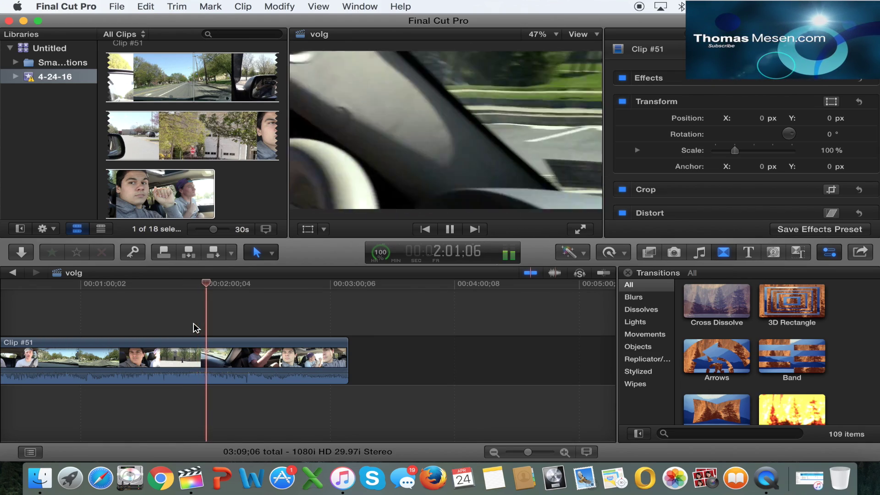
{"action": "key", "text": "space"}
{"action": "left_click", "coordinate": [193, 325]}
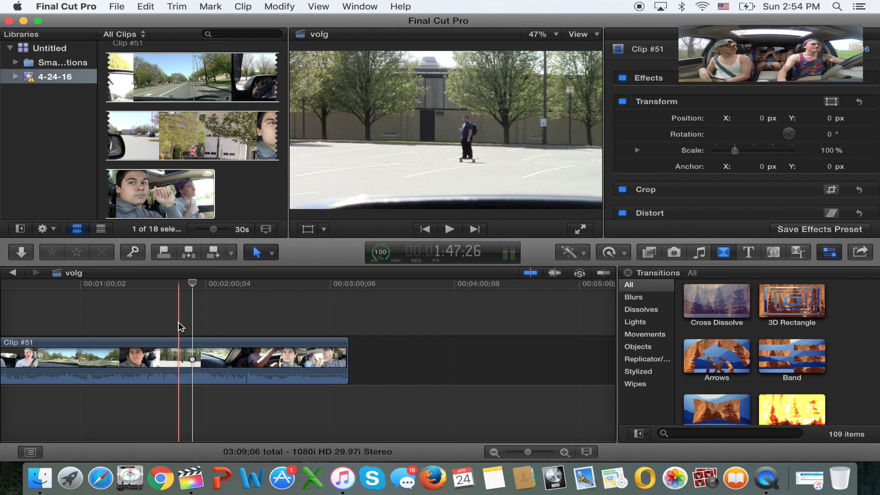
Split Clip #51 in the volg timeline at 1:45:17
{"action": "left_click", "coordinate": [175, 325]}
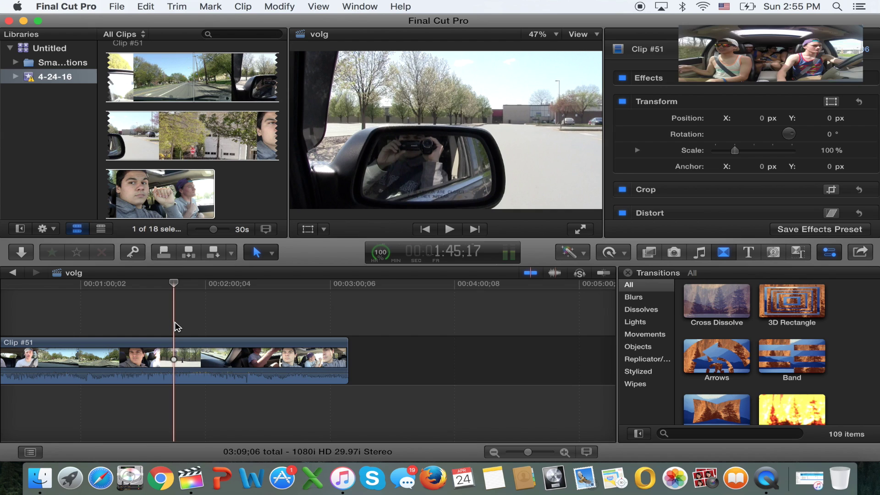
{"action": "left_click", "coordinate": [177, 351]}
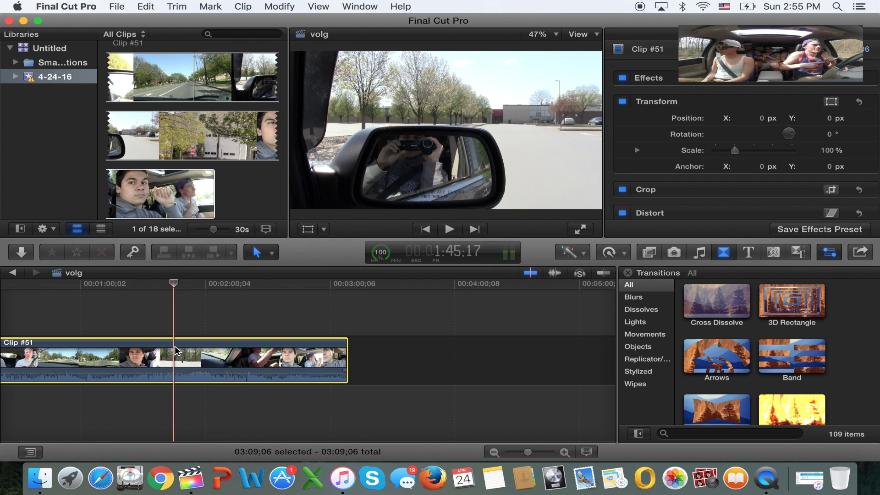
{"action": "key", "text": "super+b"}
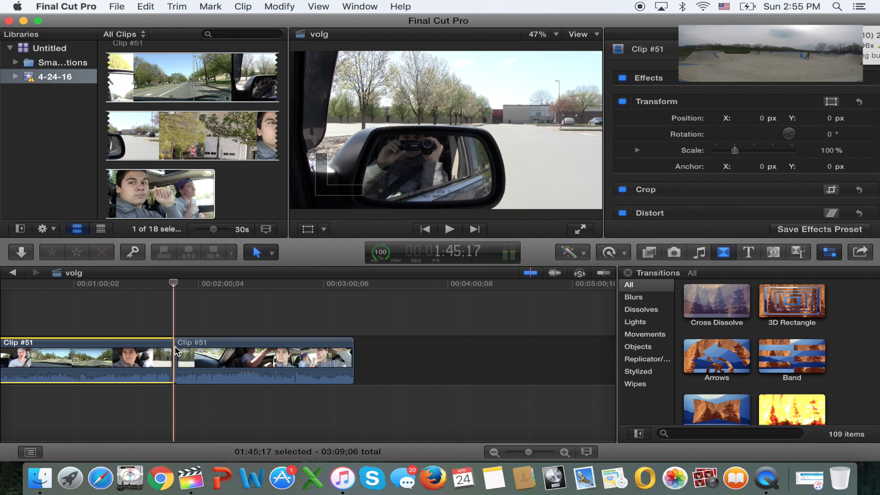
Cut the part of Clip #51 after 1:45:17 at four points with the Blade tool
{"action": "key", "text": "super+equal"}
{"action": "key", "text": "super+equal"}
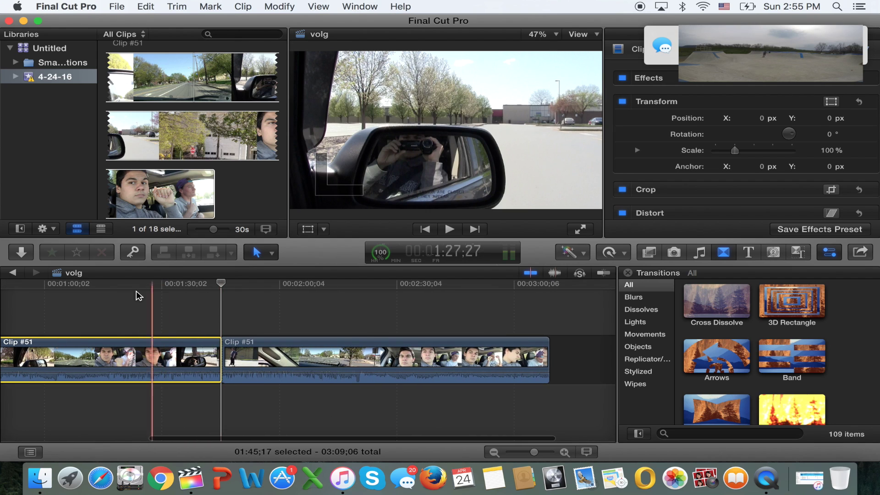
{"action": "left_click", "coordinate": [273, 255]}
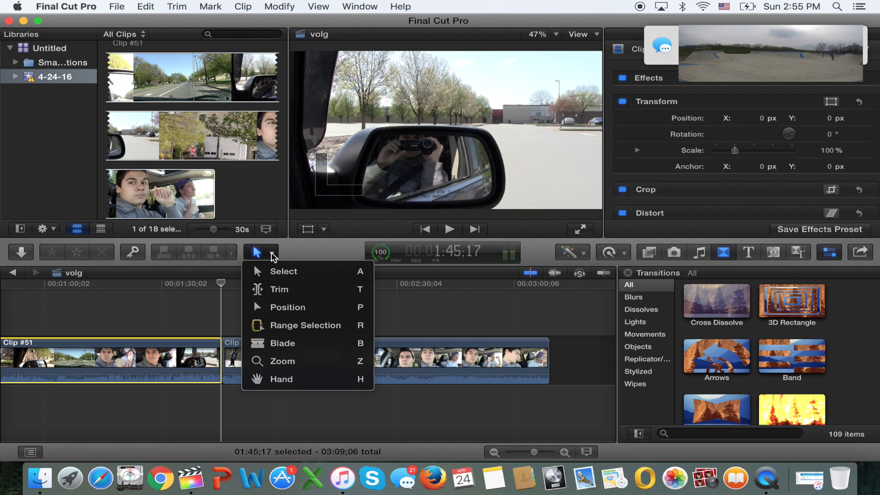
{"action": "left_click", "coordinate": [293, 344]}
{"action": "left_click", "coordinate": [245, 362]}
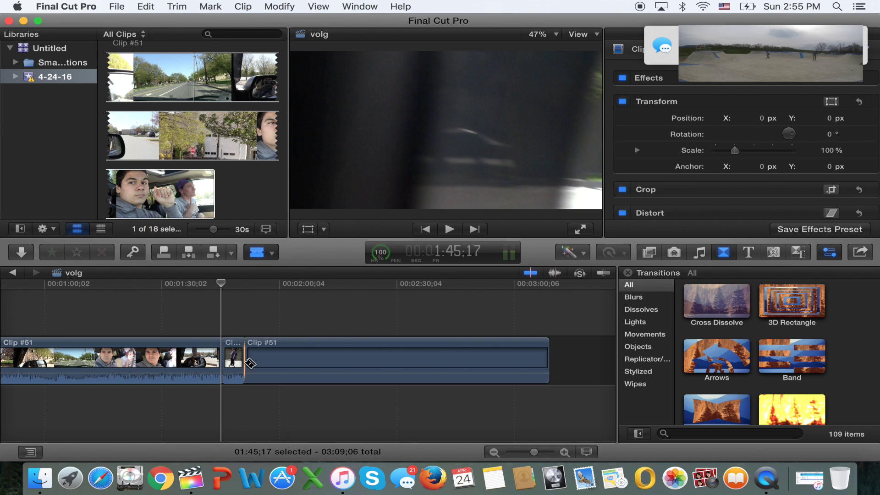
{"action": "left_click", "coordinate": [380, 363]}
{"action": "left_click", "coordinate": [431, 362]}
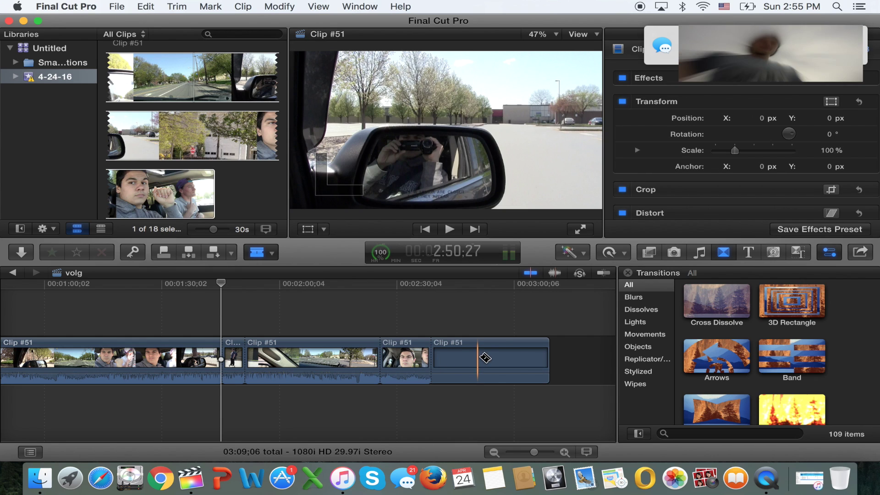
{"action": "left_click", "coordinate": [480, 362]}
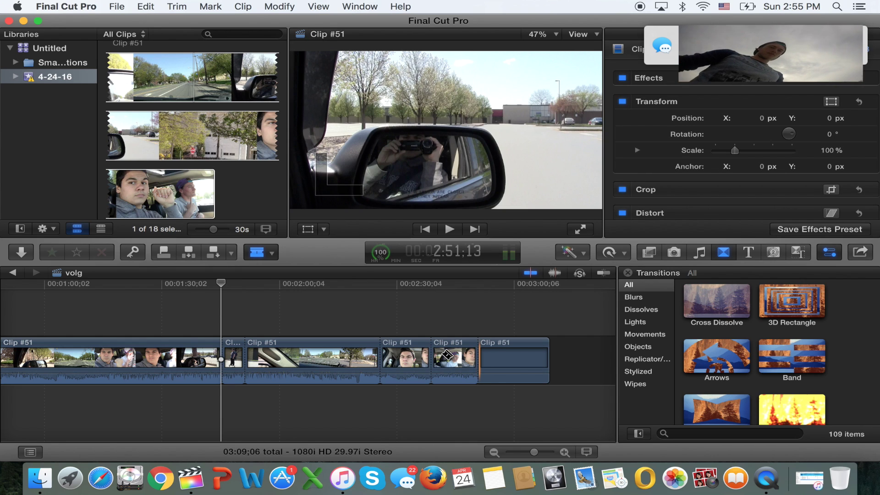
Rearrange the last three segments of Clip #51 with the Select tool, moving the 13;01 segment to the end of the timeline
{"action": "left_click", "coordinate": [272, 253]}
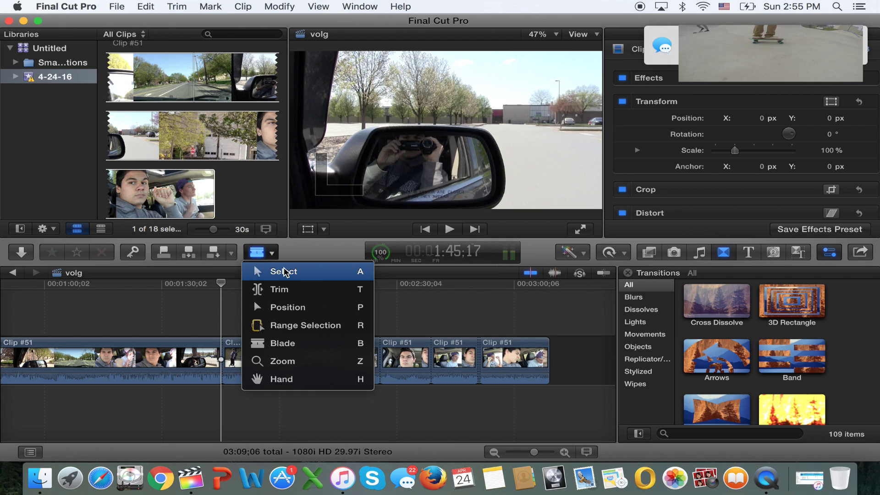
{"action": "left_click", "coordinate": [284, 271]}
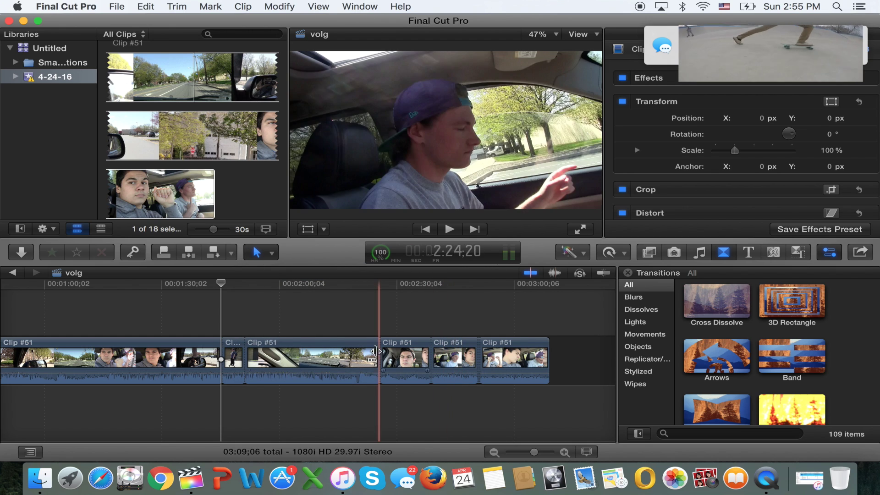
{"action": "left_click", "coordinate": [402, 356]}
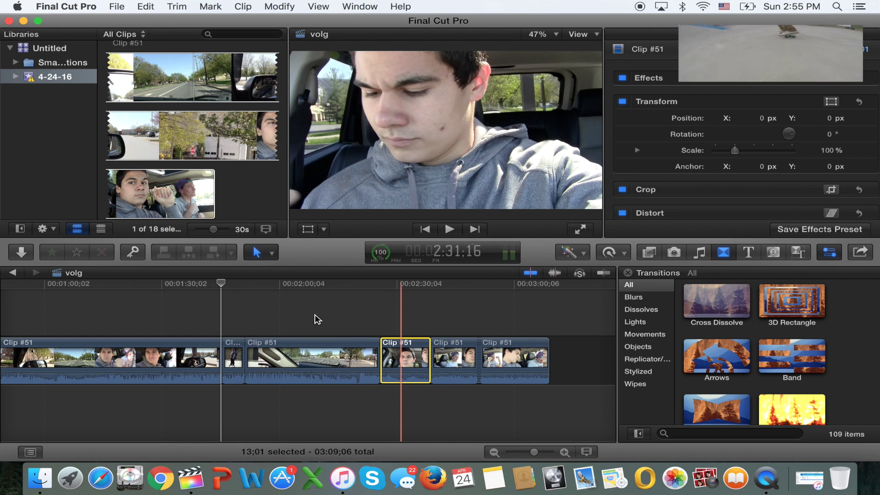
{"action": "left_click_drag", "start_coordinate": [411, 362], "coordinate": [476, 351]}
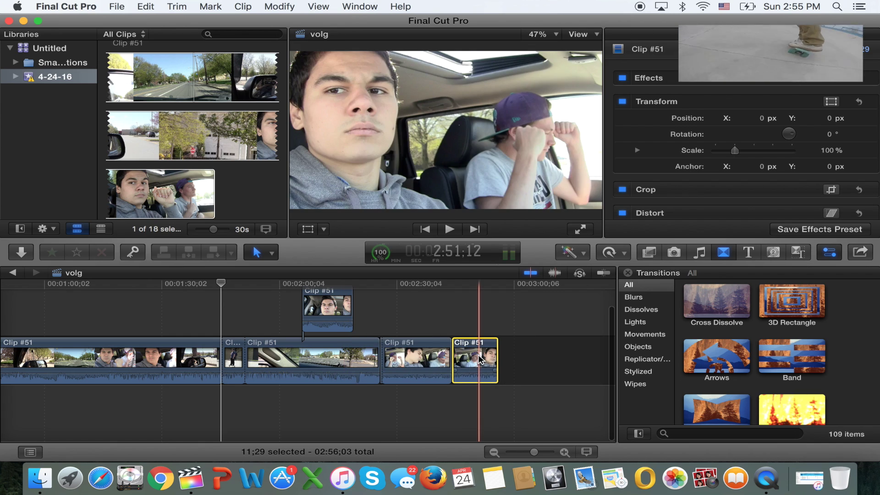
{"action": "left_click_drag", "start_coordinate": [427, 367], "coordinate": [501, 356]}
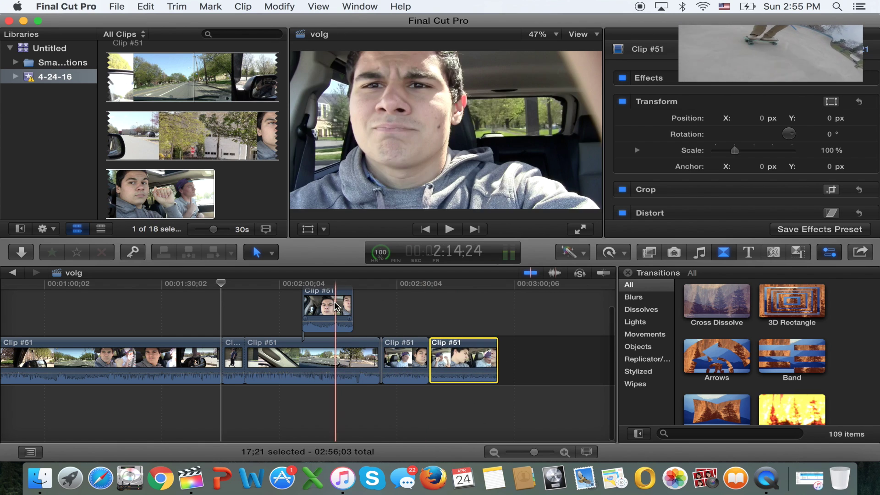
{"action": "left_click_drag", "start_coordinate": [330, 312], "coordinate": [569, 362]}
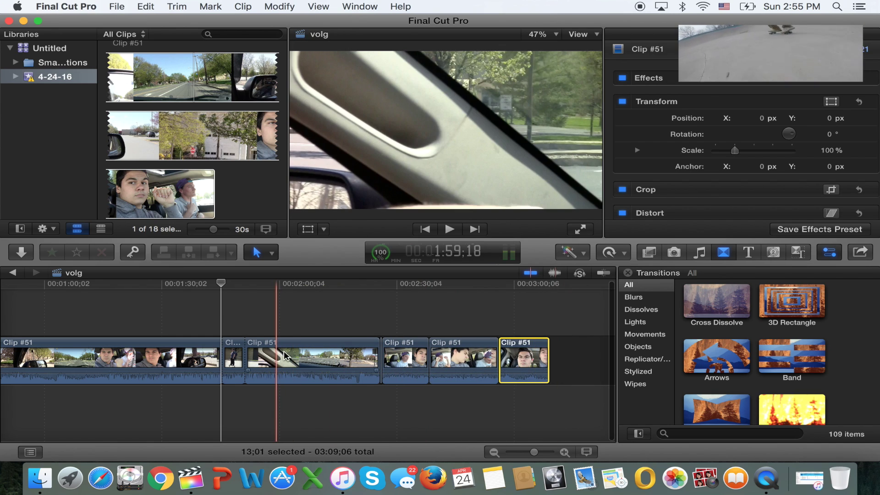
Split the 34;15 segment of Clip #51 at 2:04:07 and cut its first part once more with the Blade tool
{"action": "left_click", "coordinate": [295, 357]}
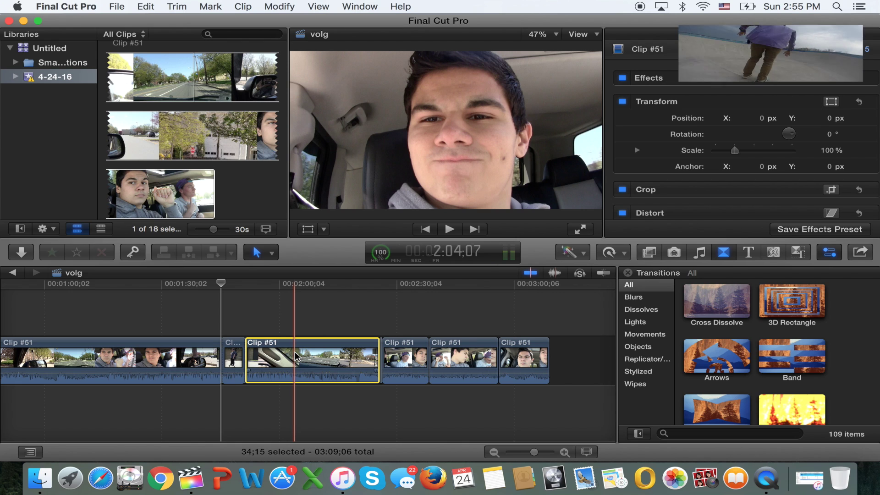
{"action": "key", "text": "super+b"}
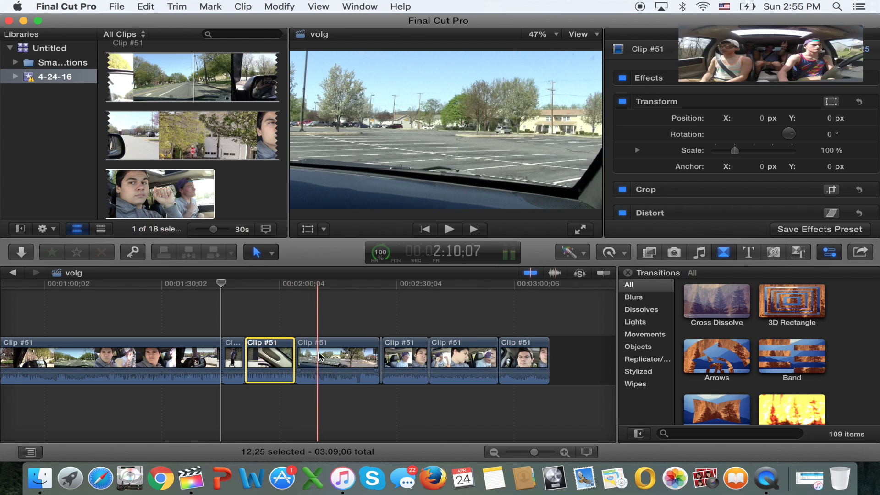
{"action": "left_click", "coordinate": [319, 351]}
{"action": "left_click", "coordinate": [272, 254]}
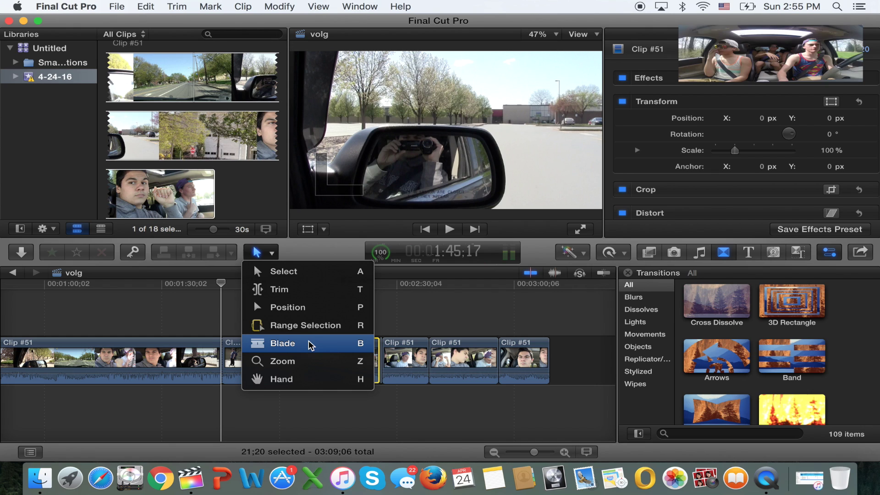
{"action": "left_click", "coordinate": [405, 360]}
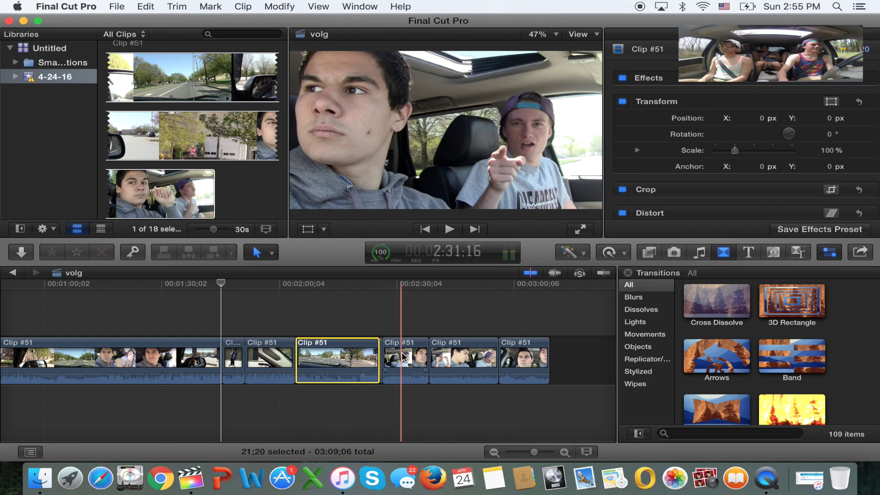
{"action": "key", "text": "b"}
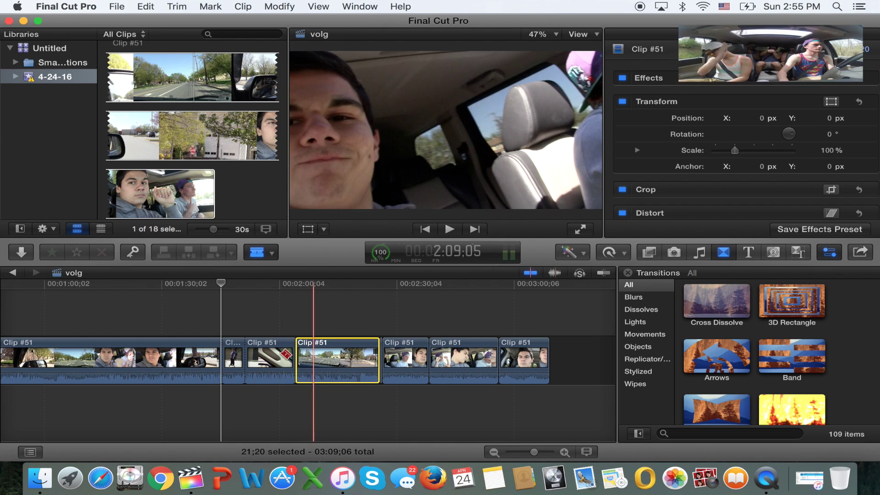
{"action": "left_click", "coordinate": [277, 353]}
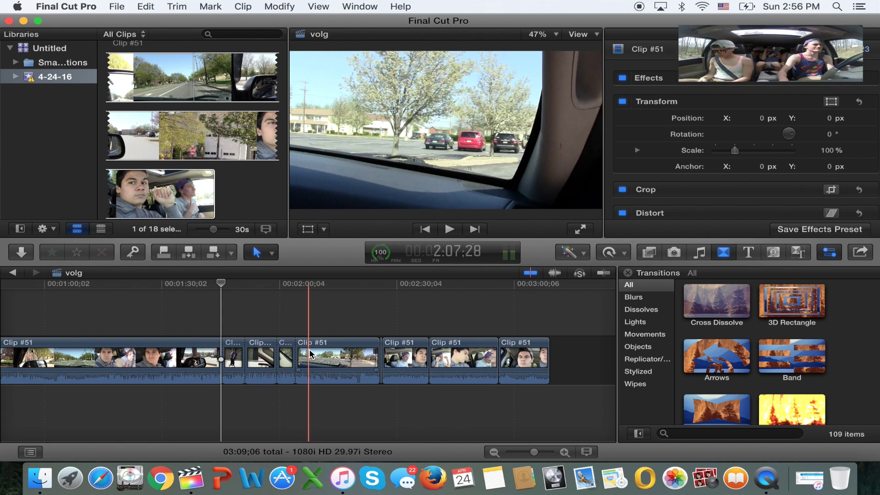
Move the long opening segment and the 21;20 segment above the primary storyline, stacked near the timeline's start
{"action": "scroll", "coordinate": [227, 362], "scroll_direction": "left", "scroll_amount": 5}
{"action": "scroll", "coordinate": [227, 366], "scroll_direction": "down", "scroll_amount": 2}
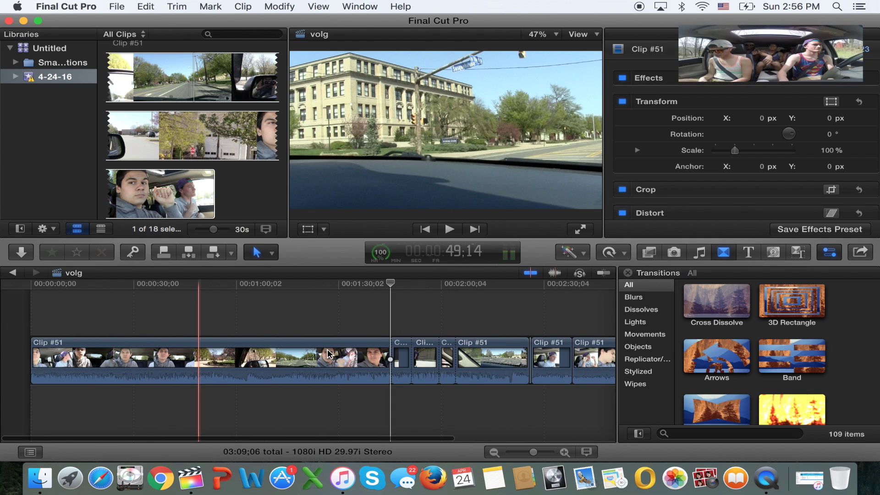
{"action": "left_click", "coordinate": [372, 356]}
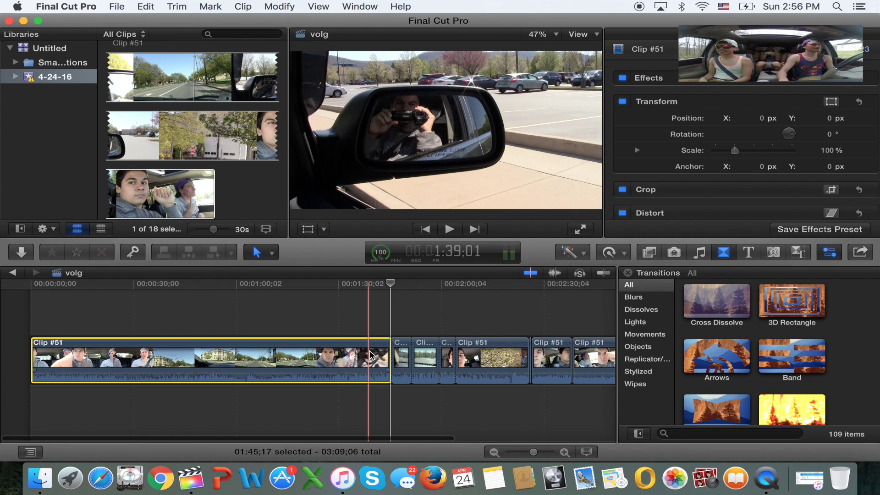
{"action": "left_click_drag", "start_coordinate": [371, 356], "coordinate": [35, 325]}
{"action": "scroll", "coordinate": [47, 348], "scroll_direction": "up", "scroll_amount": 3}
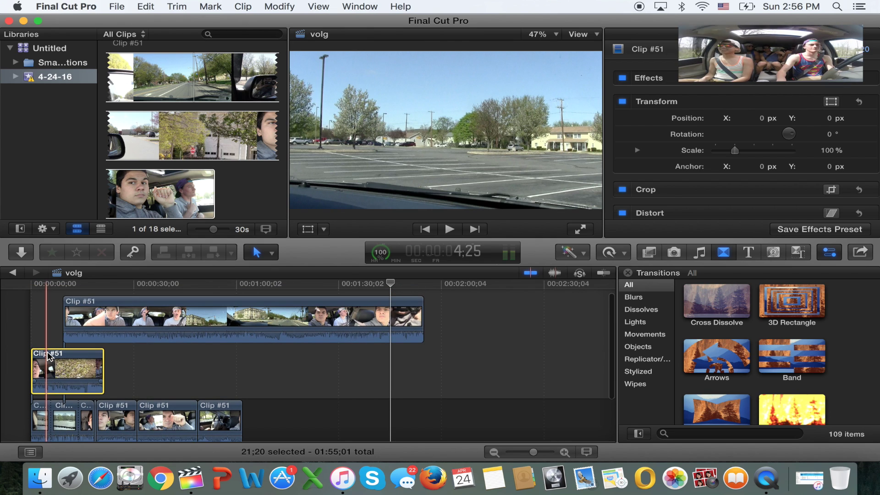
Play the stacked segments from the start and from about 18 seconds, and trim 09;26 off the beginning of the topmost one
{"action": "left_click", "coordinate": [30, 356]}
{"action": "key", "text": "space"}
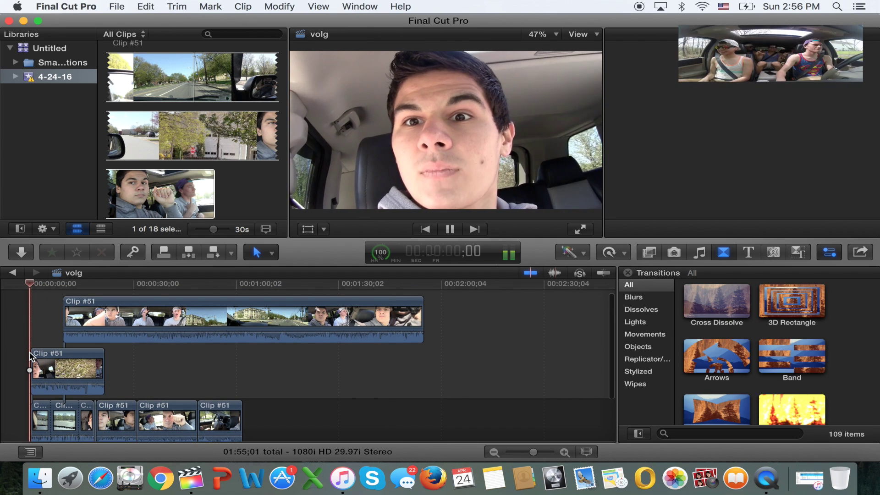
{"action": "key", "text": "super+4"}
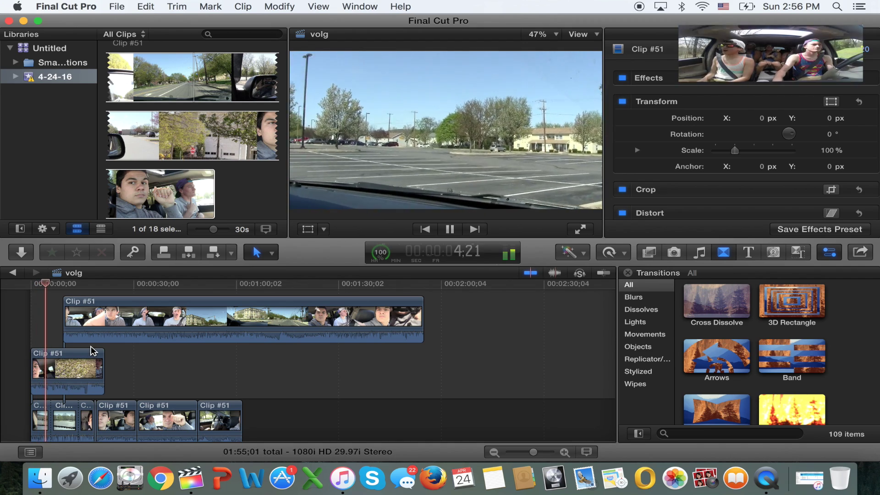
{"action": "left_click", "coordinate": [92, 285]}
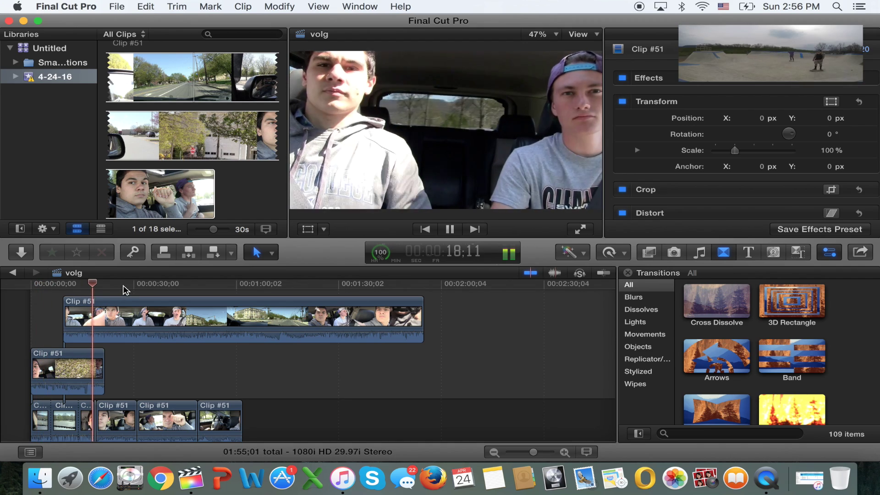
{"action": "key", "text": "space"}
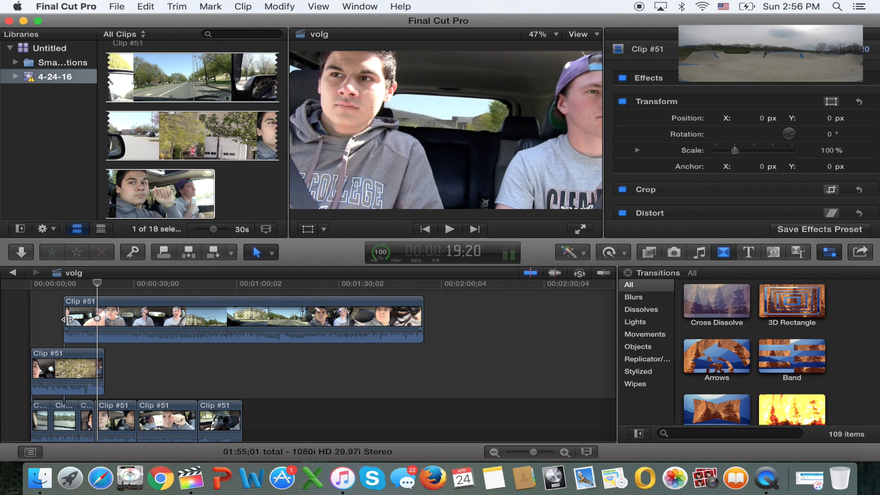
{"action": "left_click_drag", "start_coordinate": [69, 319], "coordinate": [97, 320]}
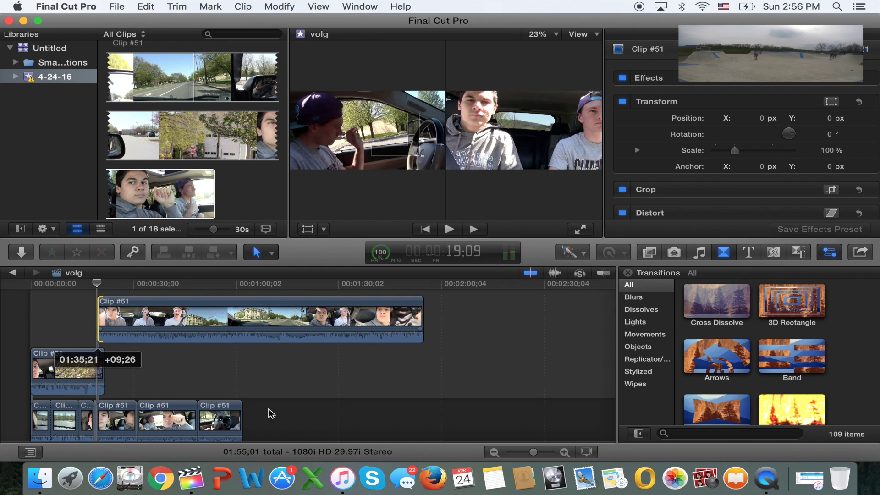
Delete all clips from the volg timeline and add the whole Clip #51 from the event to its start again
{"action": "left_click", "coordinate": [67, 369]}
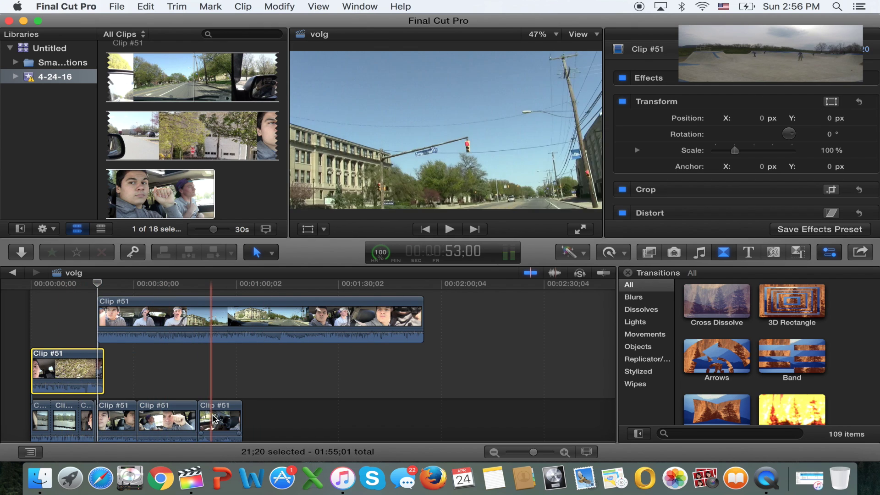
{"action": "key", "text": "super+a"}
{"action": "key", "text": "Delete"}
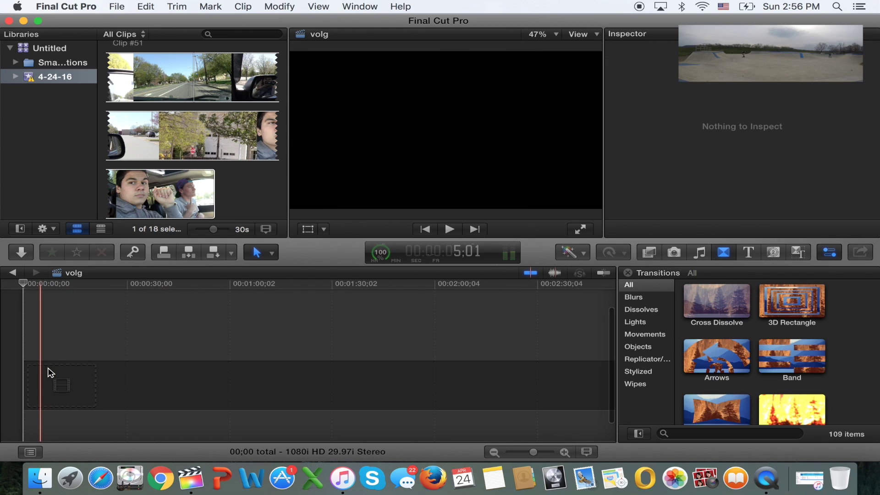
{"action": "left_click_drag", "start_coordinate": [235, 101], "coordinate": [87, 362]}
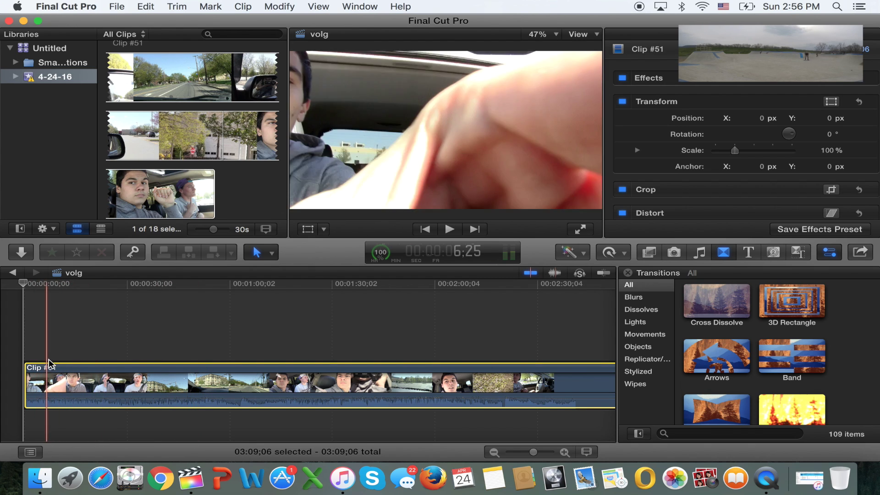
Split Clip #51 at about 9:02 and delete its opening part from the timeline
{"action": "key", "text": "shift+super+a"}
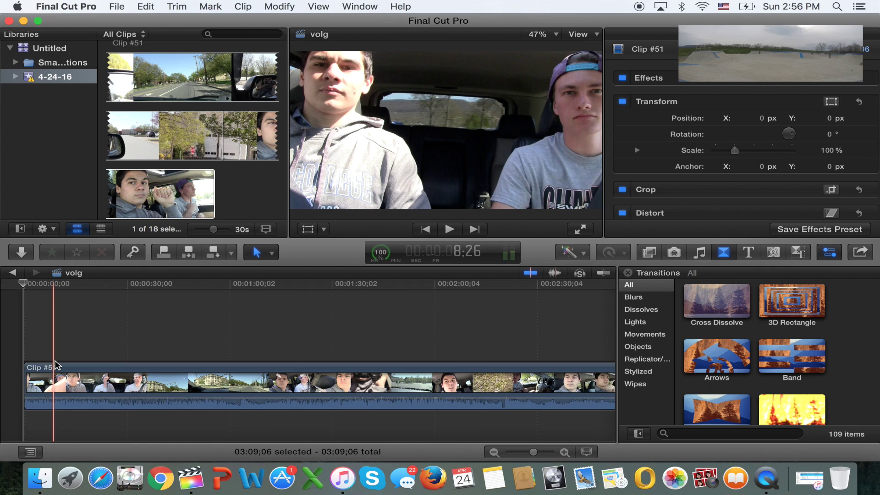
{"action": "left_click", "coordinate": [55, 366]}
{"action": "key", "text": "super+b"}
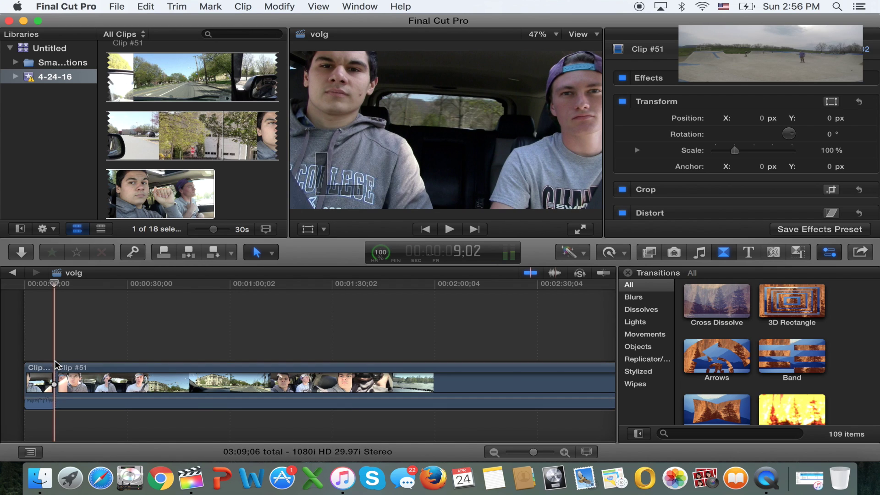
{"action": "left_click", "coordinate": [39, 374]}
{"action": "key", "text": "Delete"}
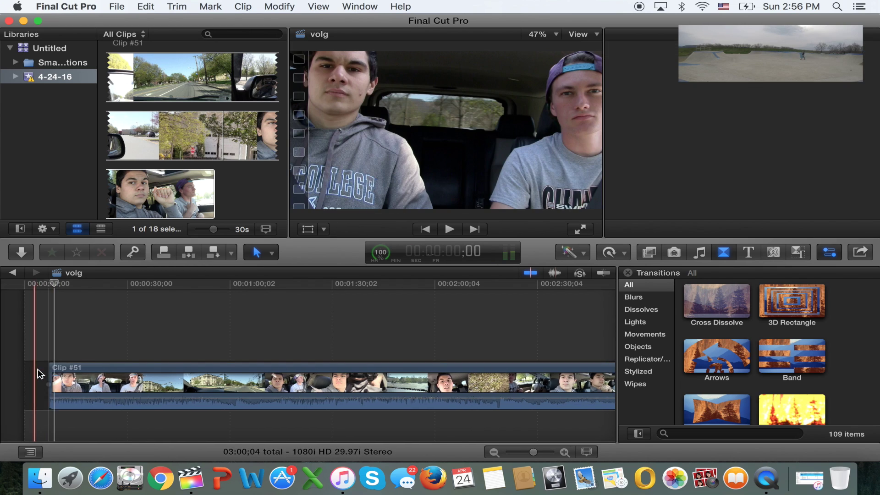
Play the shortened Clip #51 from its start and split it at about 2:24
{"action": "key", "text": "space"}
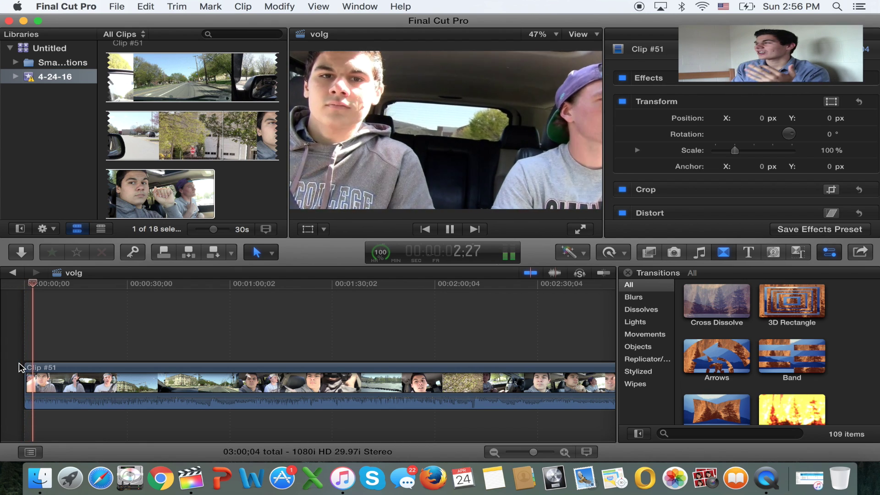
{"action": "key", "text": "super+equal"}
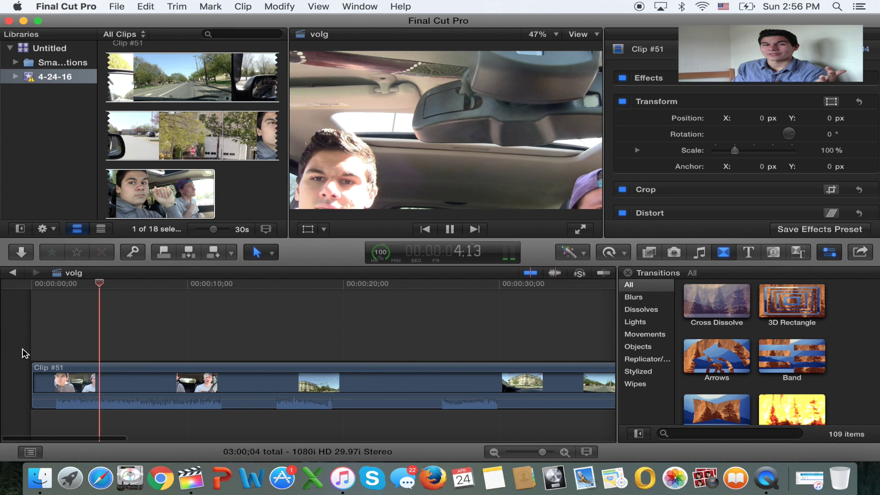
{"action": "key", "text": "space"}
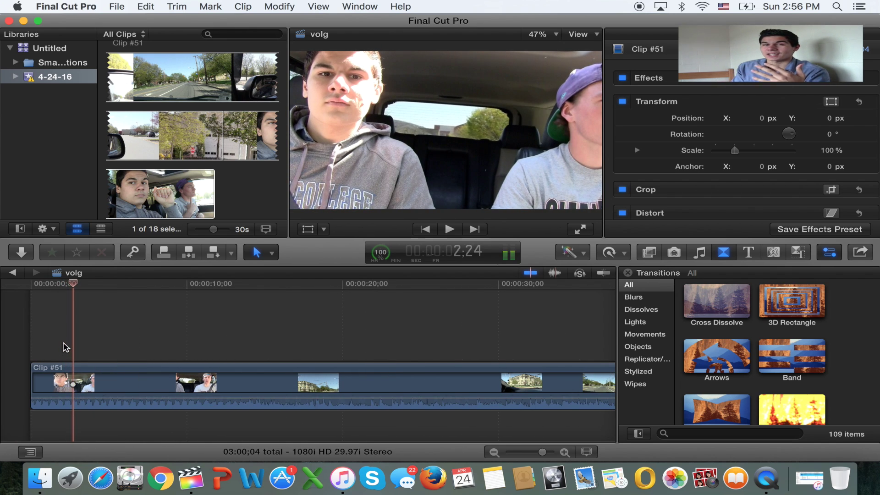
{"action": "key", "text": "super+space"}
{"action": "key", "text": "Escape"}
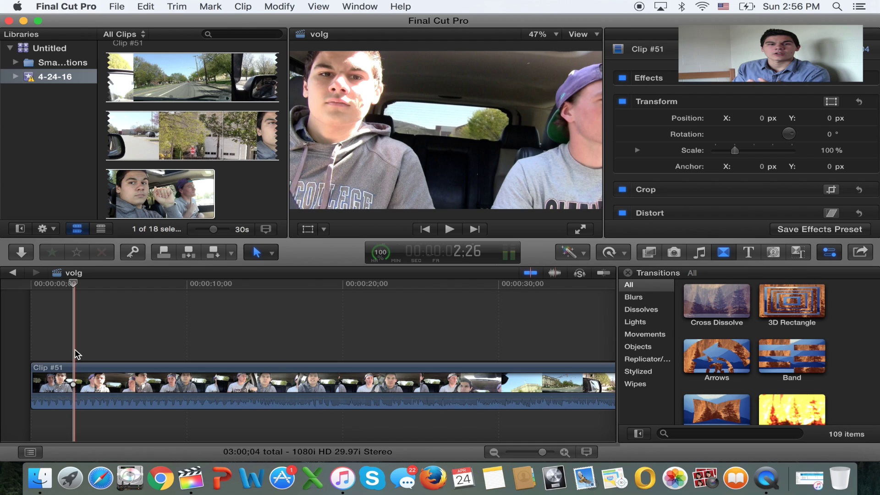
{"action": "key", "text": "super+b"}
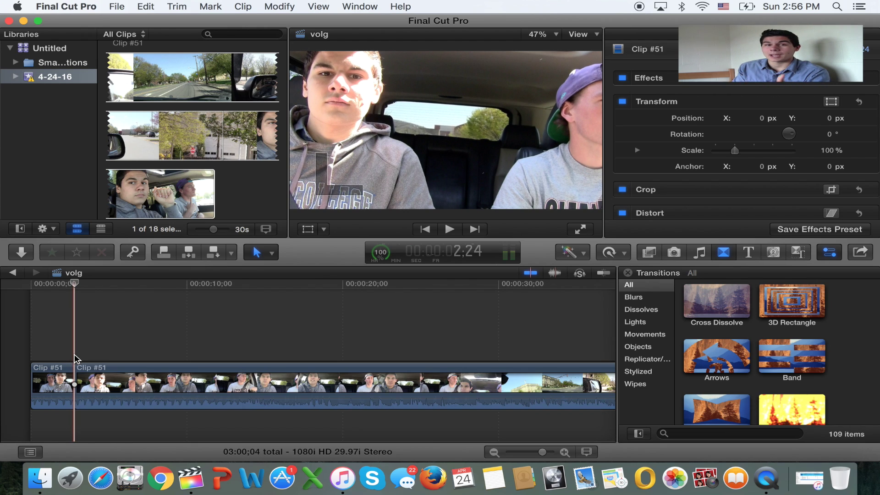
Split the remaining footage at 8:20 and delete the segment between the two cuts
{"action": "left_click", "coordinate": [117, 356]}
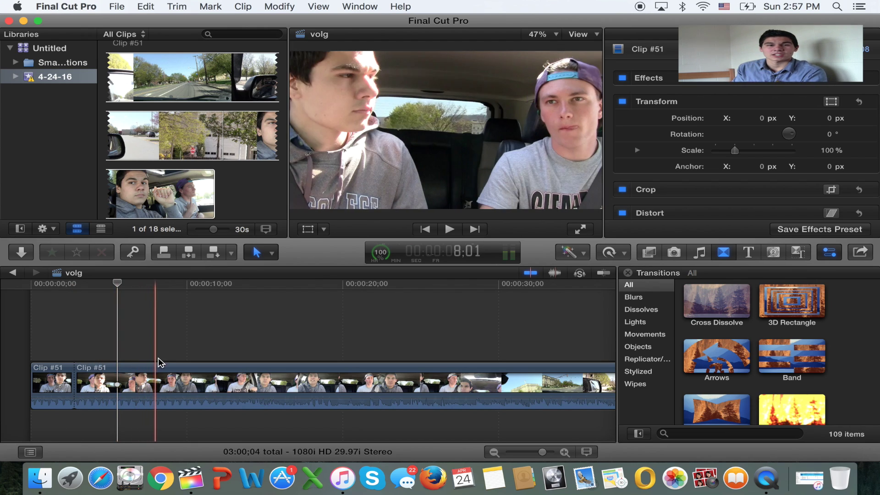
{"action": "key", "text": "super+b"}
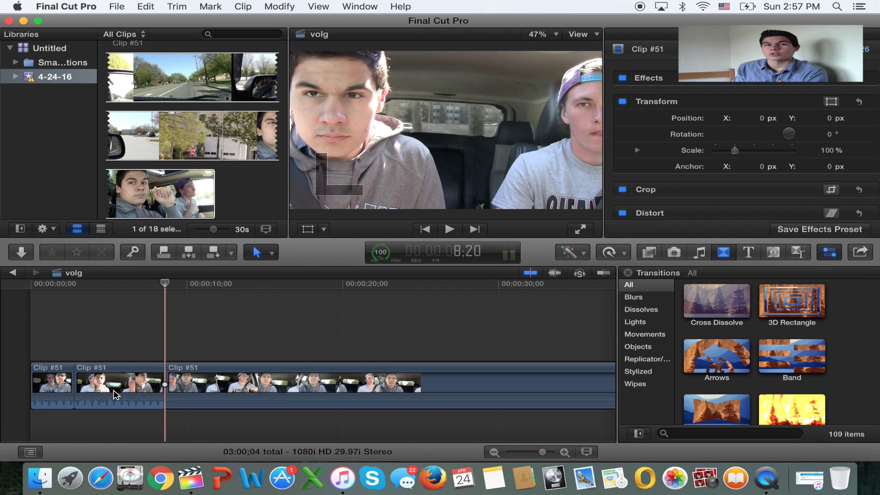
{"action": "left_click", "coordinate": [114, 385]}
{"action": "key", "text": "Delete"}
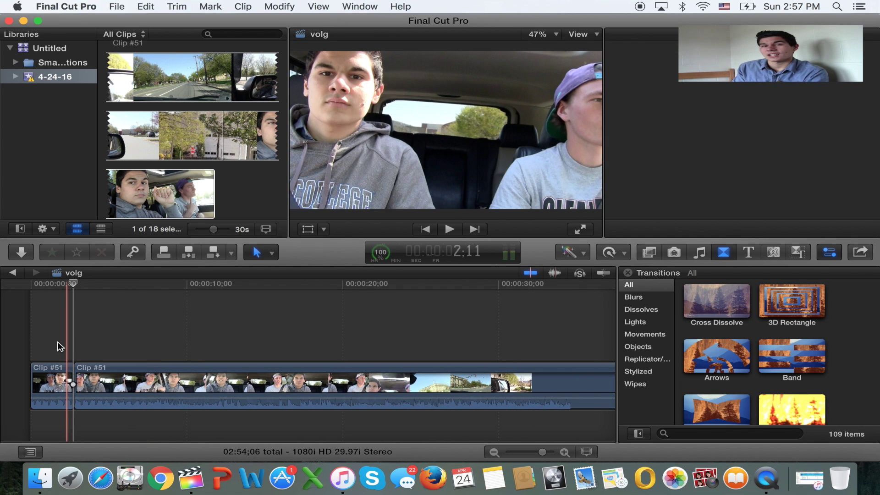
Play across the first cut, step back frame by frame to 3:25 and split the long segment there
{"action": "key", "text": "super+4"}
{"action": "key", "text": "space"}
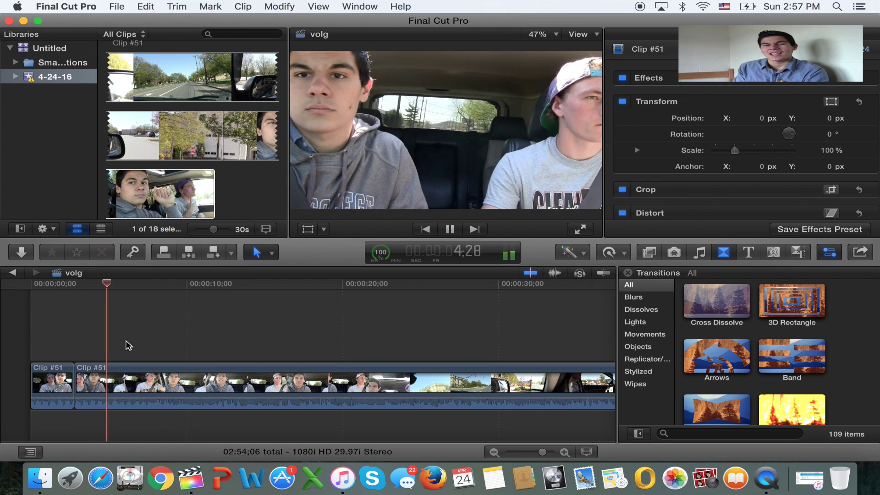
{"action": "key", "text": "super+equal"}
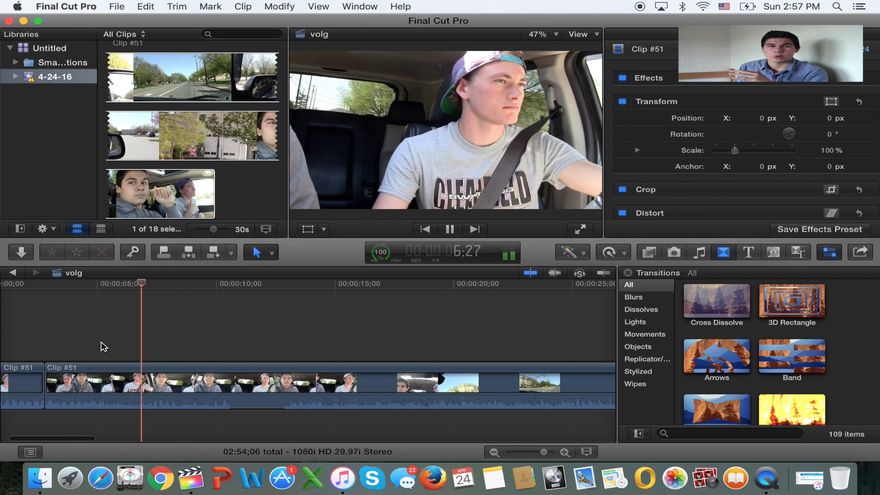
{"action": "left_click", "coordinate": [84, 344]}
{"action": "left_click", "coordinate": [73, 347]}
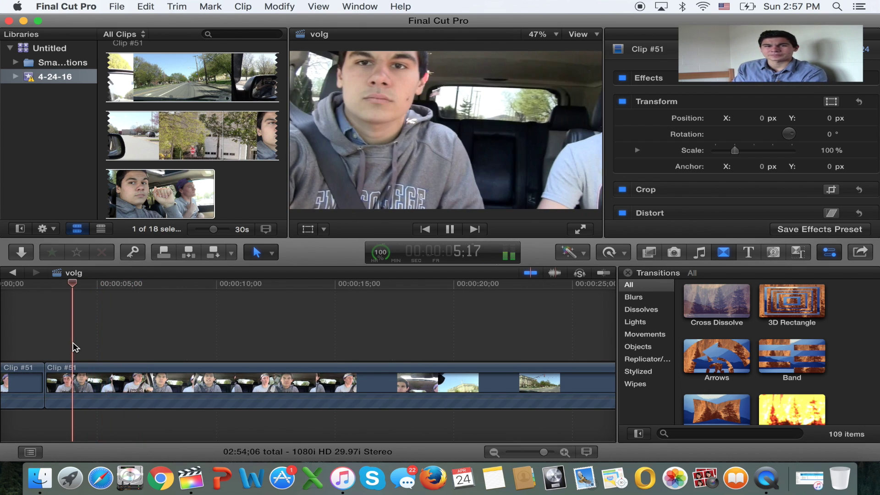
{"action": "left_click", "coordinate": [60, 340]}
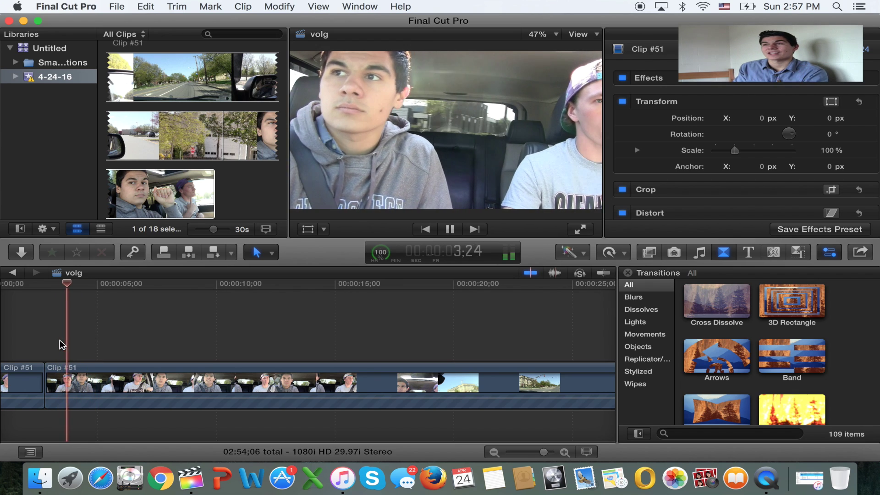
{"action": "key", "text": "space"}
{"action": "key", "text": "Left"}
{"action": "key", "text": "Left"}
{"action": "key", "text": "Left"}
{"action": "key", "text": "Left"}
{"action": "key", "text": "Left"}
{"action": "key", "text": "Left"}
{"action": "key", "text": "Left"}
{"action": "key", "text": "Left"}
{"action": "key", "text": "Left"}
{"action": "key", "text": "Left"}
{"action": "key", "text": "Left"}
{"action": "key", "text": "Left"}
{"action": "key", "text": "Left"}
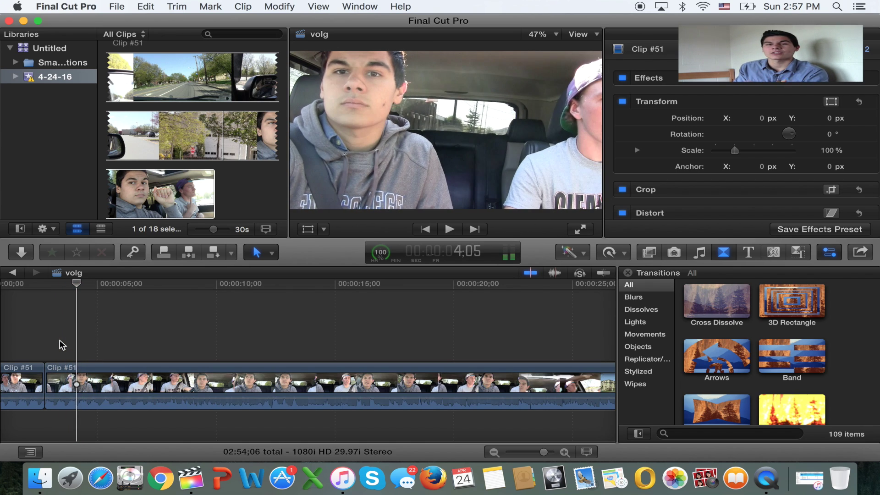
{"action": "key", "text": "Left"}
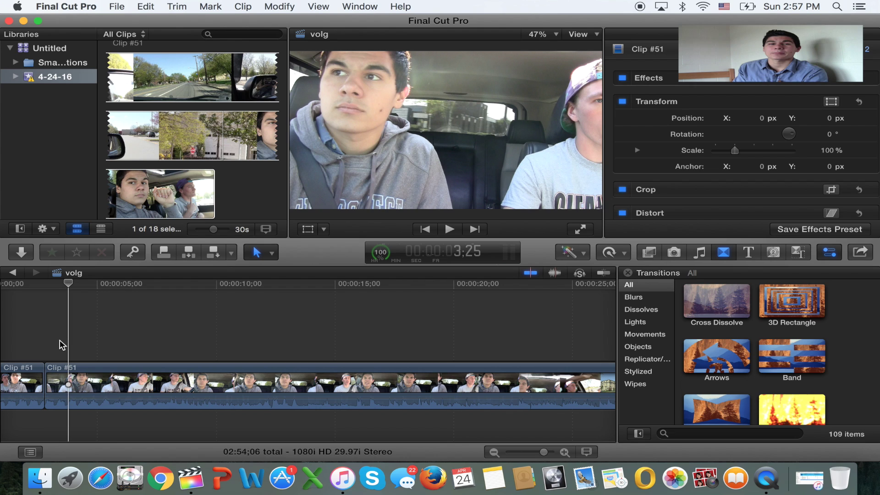
{"action": "key", "text": "super+b"}
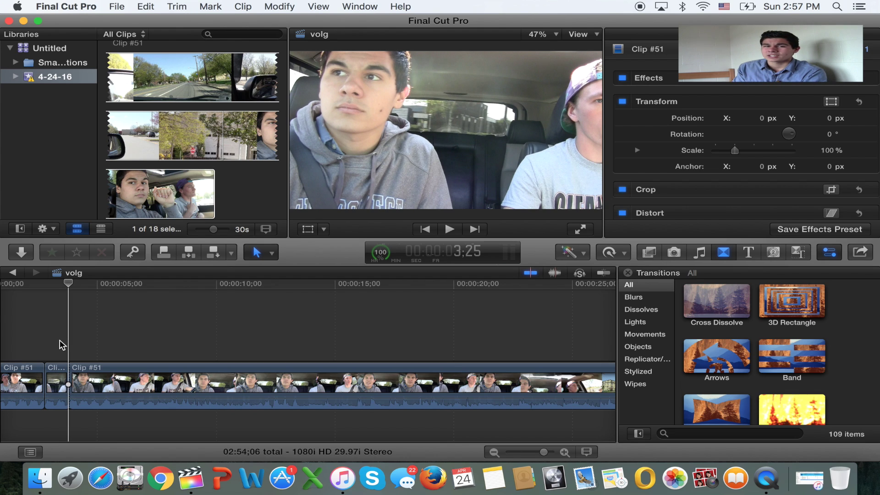
Play on from the 3:25 cut and trim the beginning of the long last segment by about 3 seconds, up to where playback stops
{"action": "key", "text": "space"}
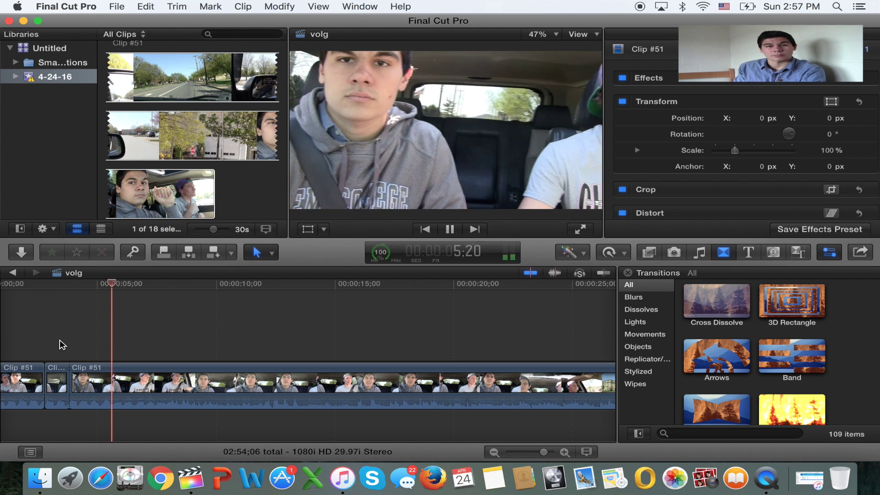
{"action": "key", "text": "space"}
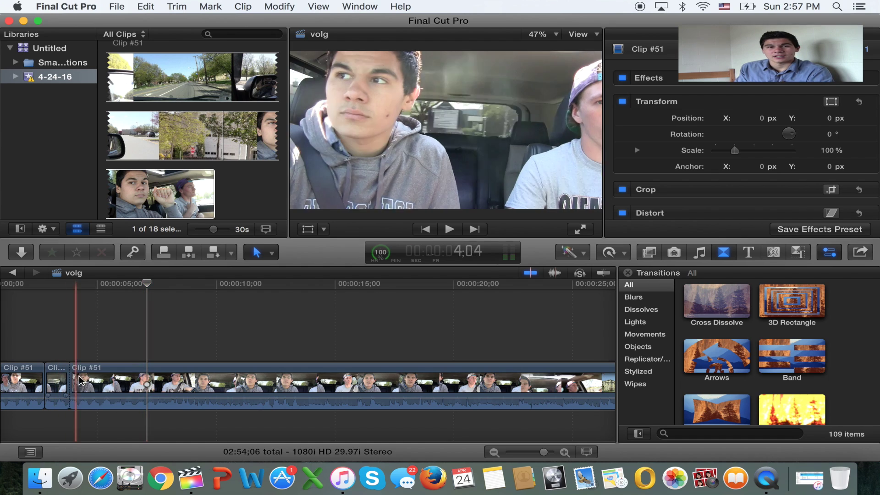
{"action": "left_click_drag", "start_coordinate": [74, 376], "coordinate": [149, 381]}
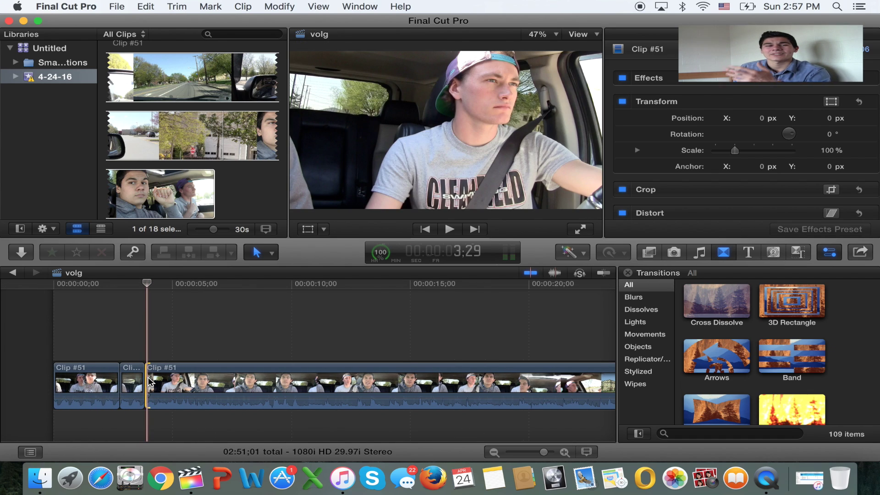
Play through the trimmed edit and split the long last segment at 6:09
{"action": "left_click", "coordinate": [139, 351]}
{"action": "key", "text": "space"}
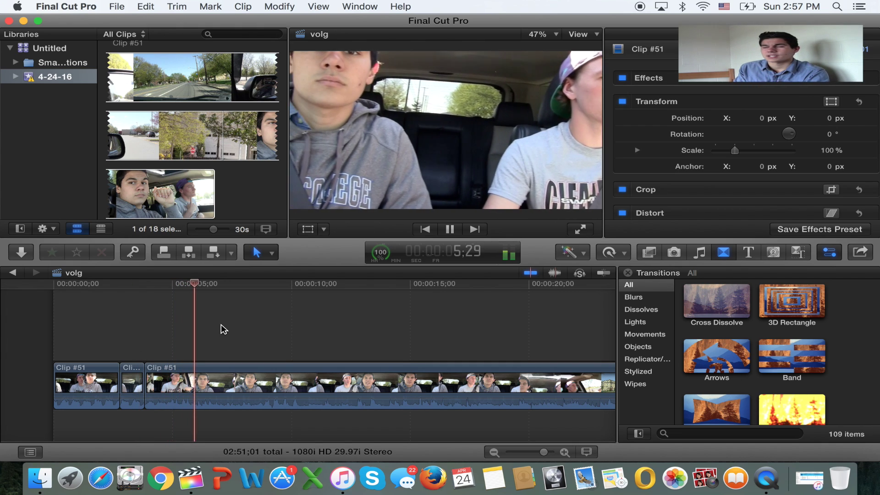
{"action": "left_click", "coordinate": [191, 330]}
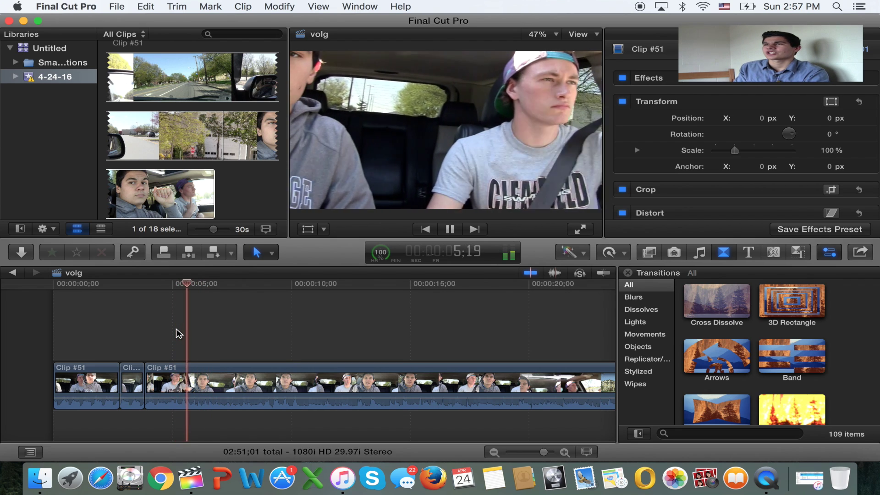
{"action": "key", "text": "space"}
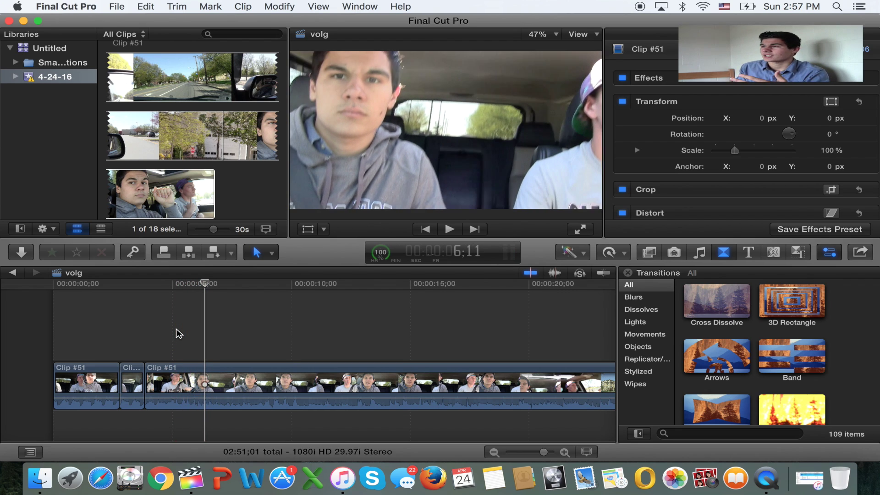
{"action": "key", "text": "Left"}
{"action": "key", "text": "Left"}
{"action": "key", "text": "super+b"}
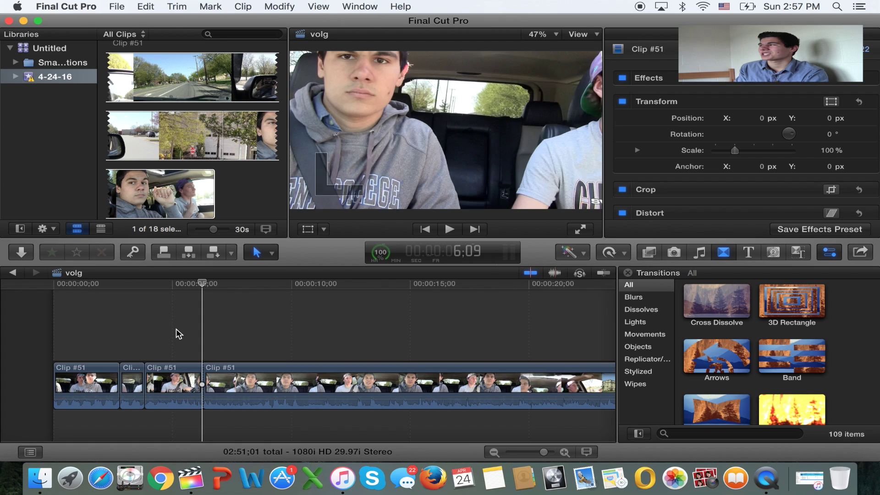
Play on from the 6:09 cut, split again at about 8:04 and delete the segment between these cuts
{"action": "key", "text": "space"}
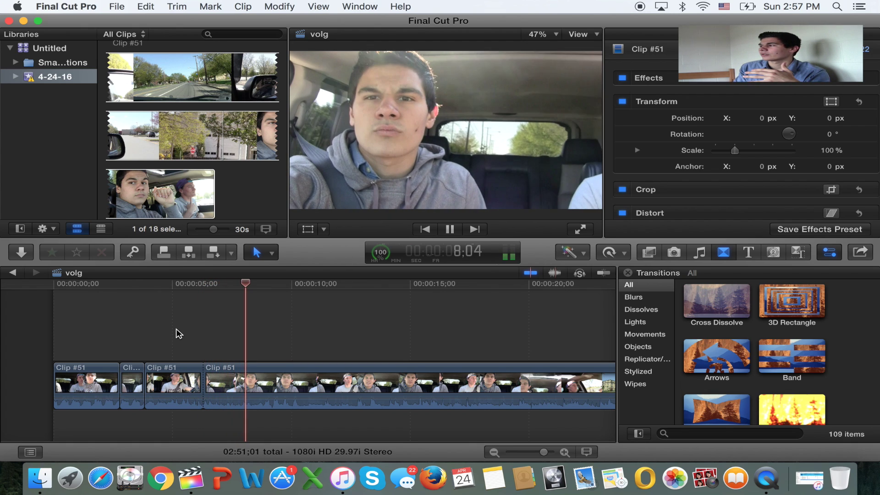
{"action": "key", "text": "super+b"}
{"action": "left_click", "coordinate": [227, 388]}
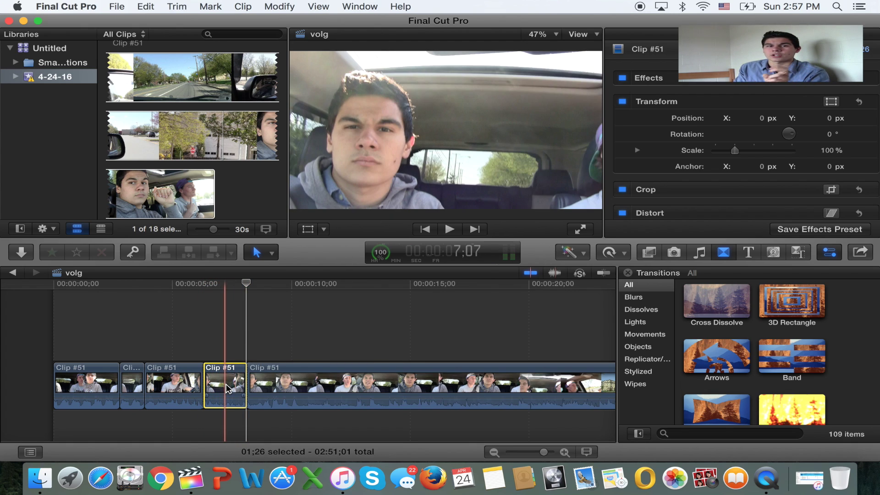
{"action": "key", "text": "Delete"}
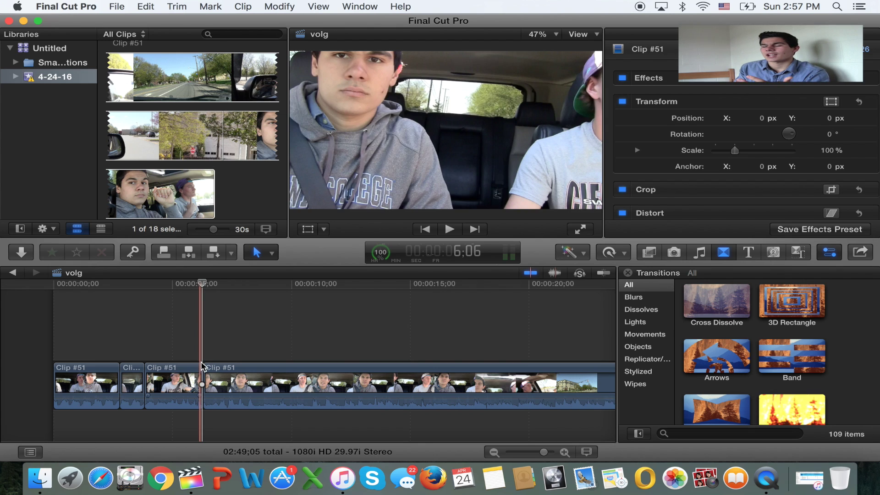
Split the long last segment at 8:03 and 8:22 and delete the short piece between the cuts
{"action": "key", "text": "space"}
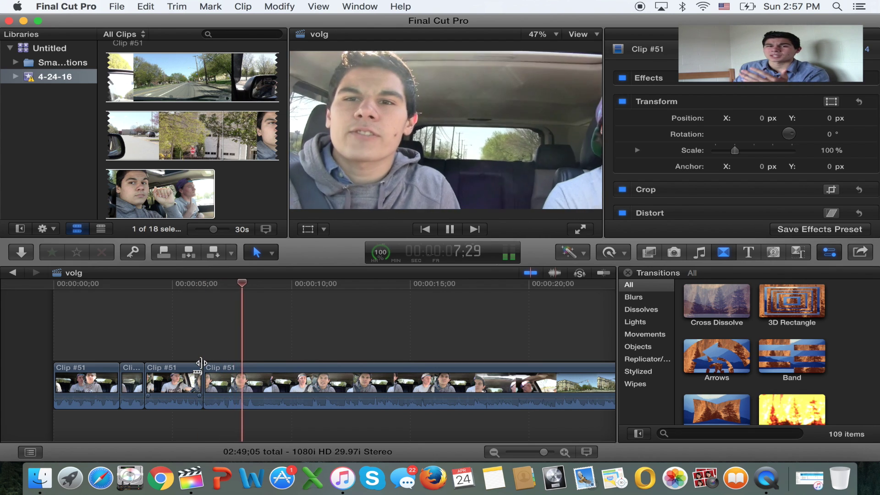
{"action": "left_click", "coordinate": [232, 356]}
{"action": "key", "text": "space"}
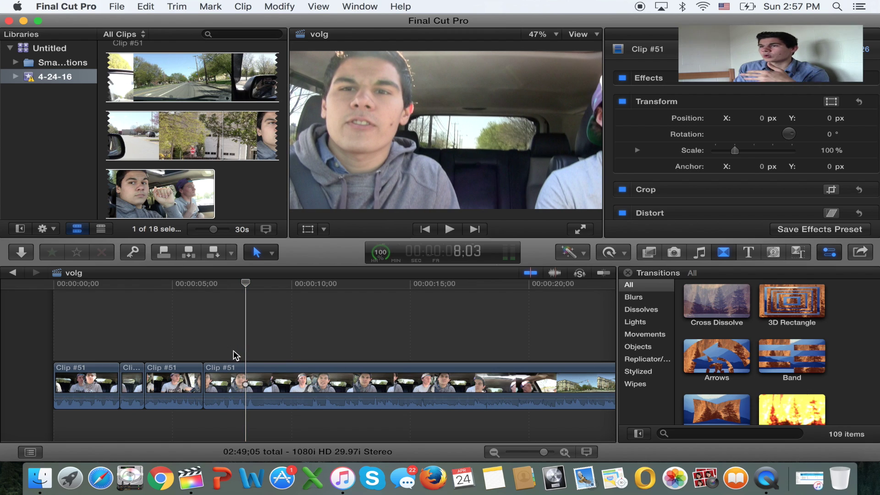
{"action": "key", "text": "super+b"}
{"action": "key", "text": "space"}
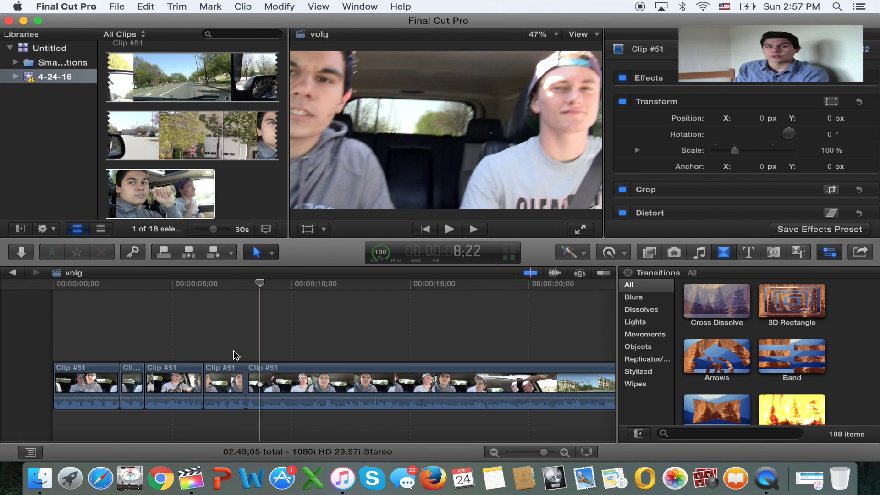
{"action": "key", "text": "super+b"}
{"action": "left_click", "coordinate": [252, 378]}
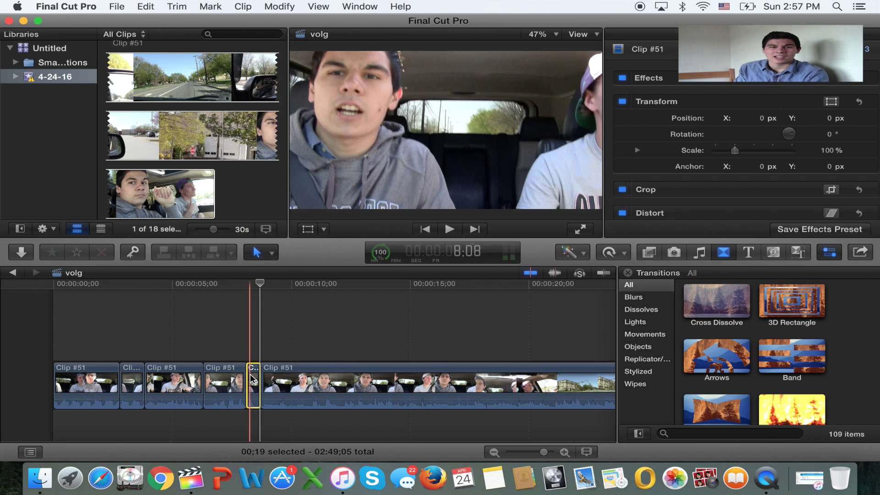
{"action": "key", "text": "Delete"}
Play on from the 8:03 cut, recheck the part around 16 seconds and split the long last segment at 16:13
{"action": "key", "text": "space"}
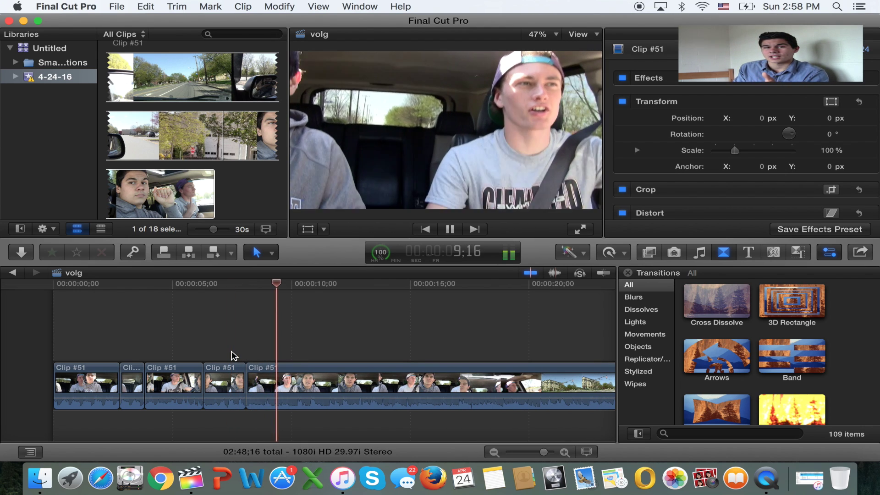
{"action": "scroll", "coordinate": [312, 353], "scroll_direction": "right", "scroll_amount": 2}
{"action": "scroll", "coordinate": [324, 356], "scroll_direction": "down", "scroll_amount": 1}
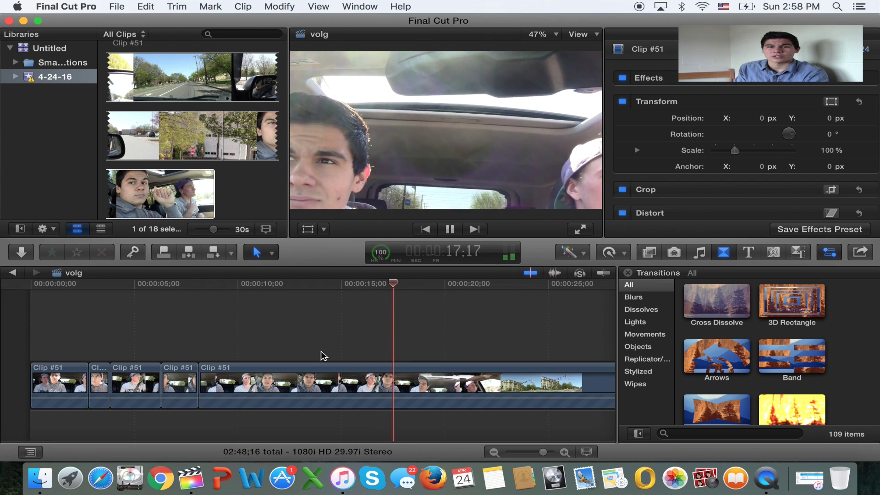
{"action": "left_click", "coordinate": [356, 344]}
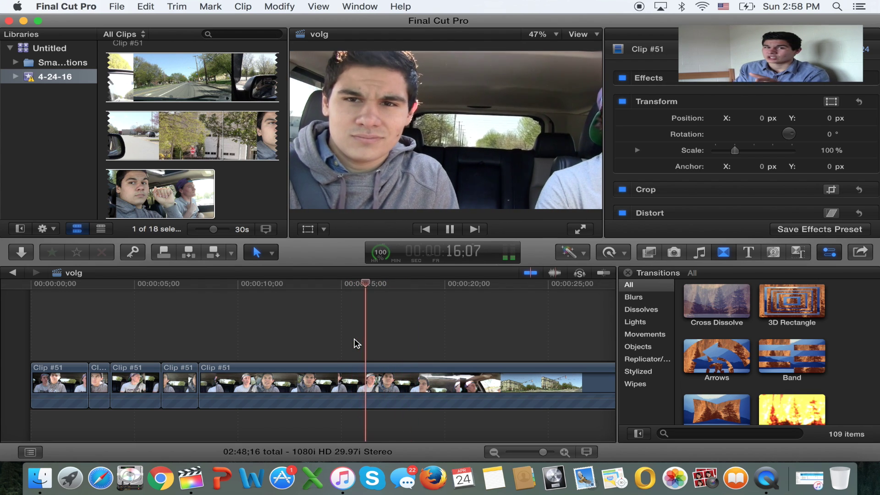
{"action": "key", "text": "space"}
{"action": "key", "text": "super+b"}
Play on, split the last segment again at 22:18 and delete the segment between the 16:13 and 22:18 cuts
{"action": "key", "text": "space"}
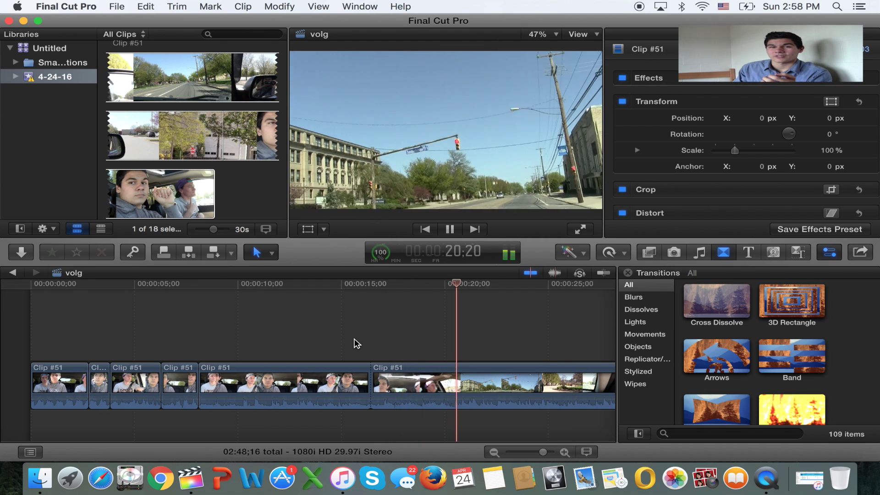
{"action": "key", "text": "space"}
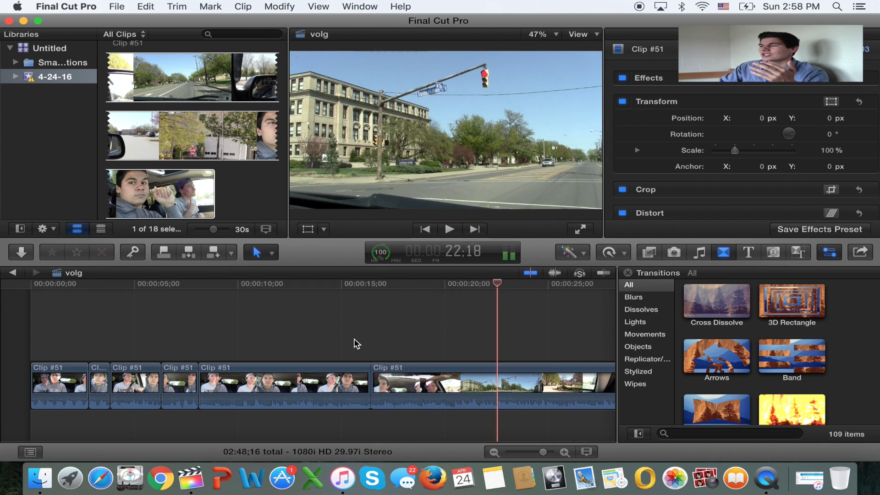
{"action": "key", "text": "super+b"}
{"action": "left_click", "coordinate": [417, 380]}
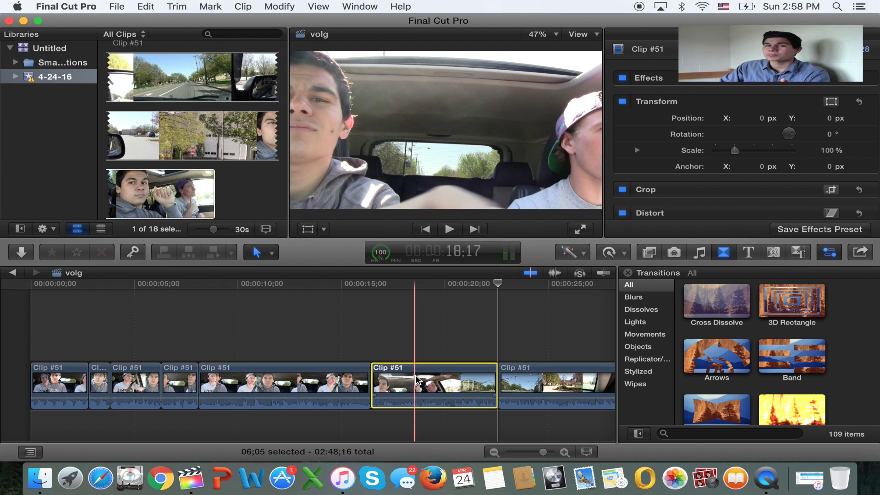
{"action": "key", "text": "Delete"}
Play on from the 16:13 cut and split the long last segment at 28:24
{"action": "key", "text": "space"}
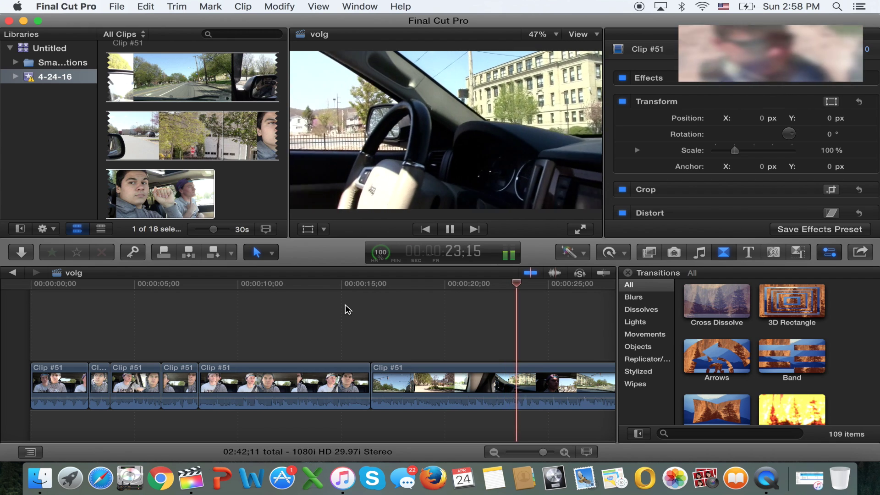
{"action": "key", "text": "super+minus"}
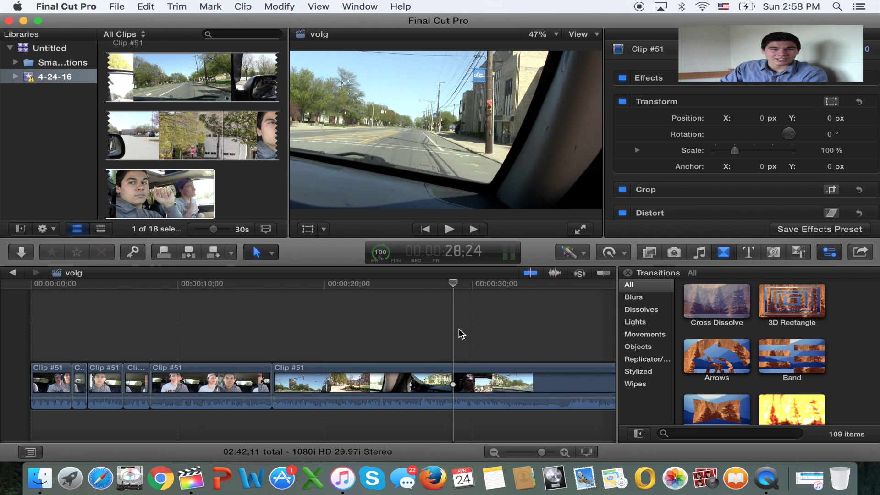
{"action": "key", "text": "super+b"}
Split the long last segment again at 47:25 and delete the segment between the 28:24 and 47:25 cuts
{"action": "key", "text": "space"}
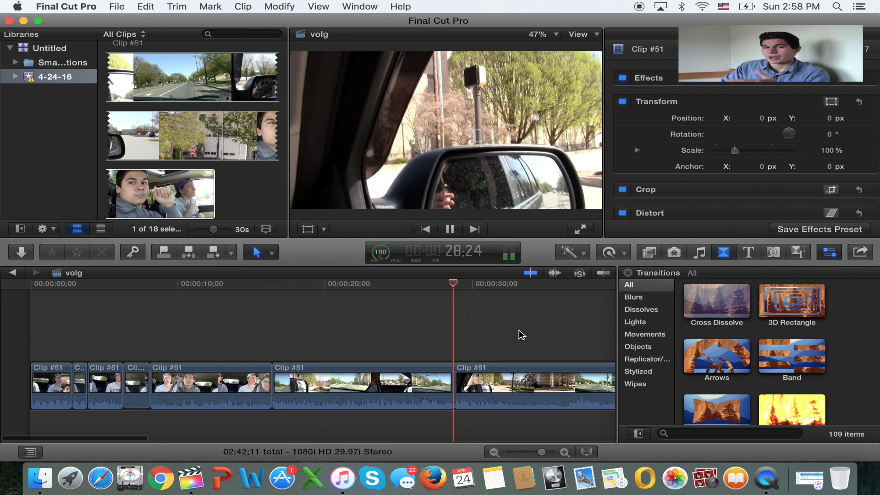
{"action": "key", "text": "super+minus"}
{"action": "left_click", "coordinate": [369, 342]}
{"action": "key", "text": "space"}
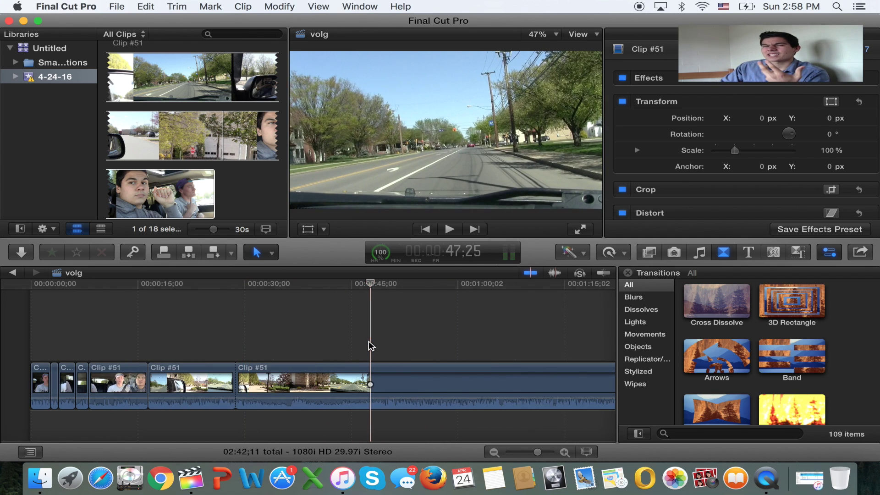
{"action": "key", "text": "super+b"}
{"action": "left_click", "coordinate": [328, 379]}
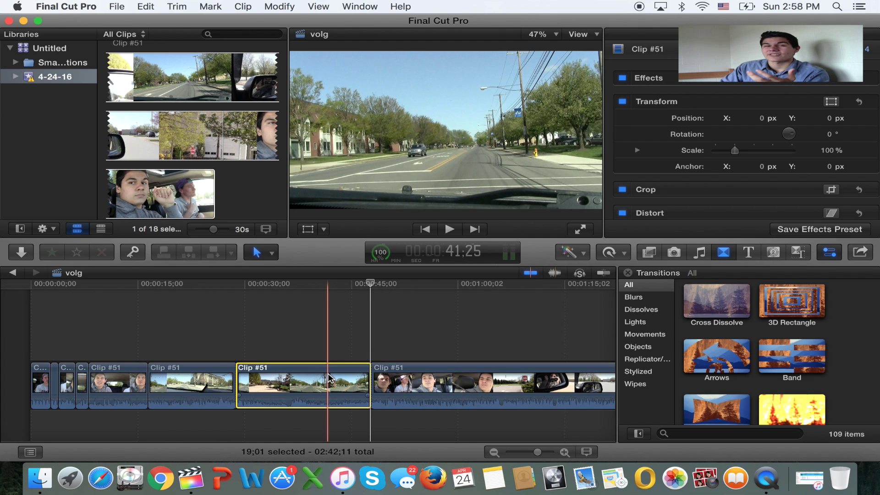
{"action": "key", "text": "Delete"}
Play through the new cut at 28:24 and split the long last segment at 35:18
{"action": "key", "text": "space"}
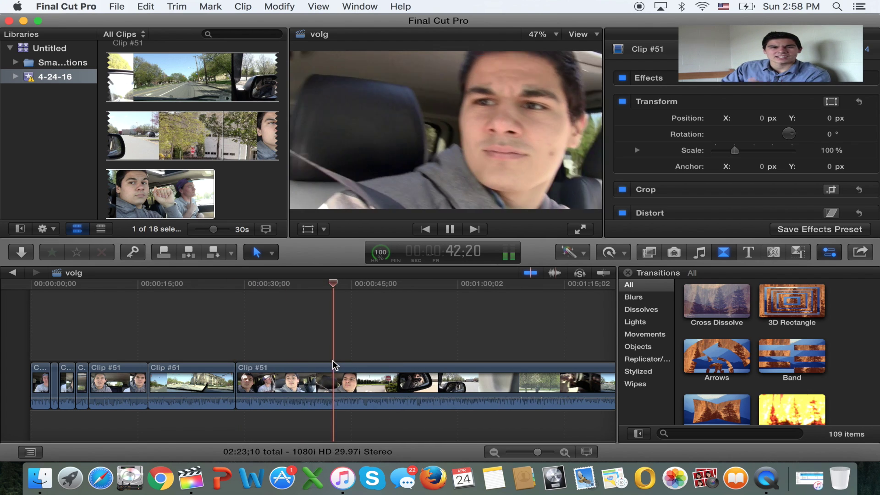
{"action": "left_click", "coordinate": [223, 356]}
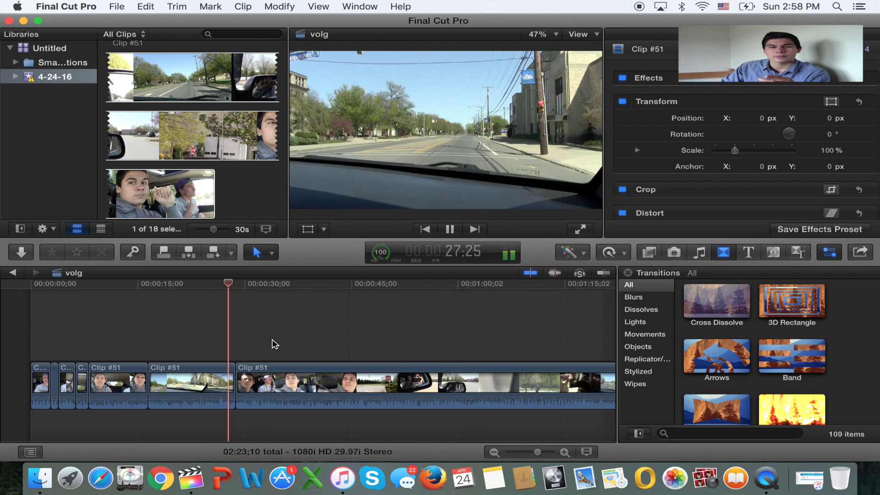
{"action": "left_click", "coordinate": [257, 358]}
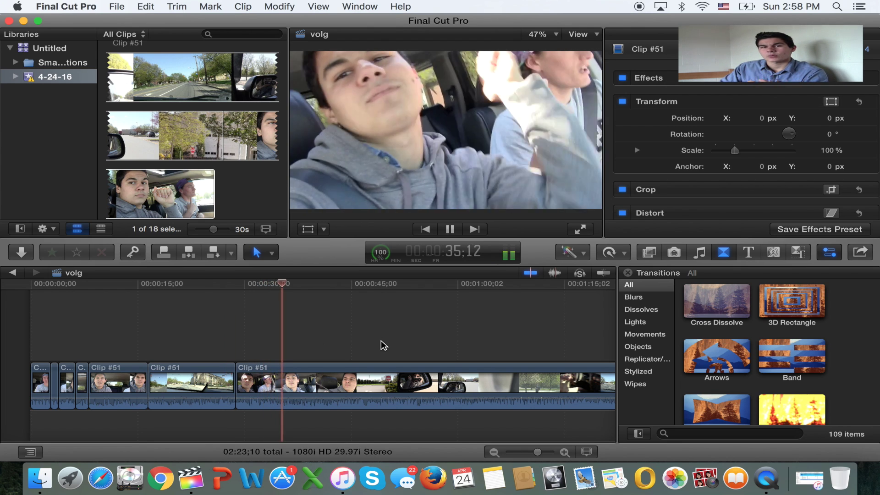
{"action": "key", "text": "space"}
{"action": "key", "text": "super+b"}
Retime the segment between the 28:24 and 35:18 cuts to Fast 2x
{"action": "left_click", "coordinate": [260, 405]}
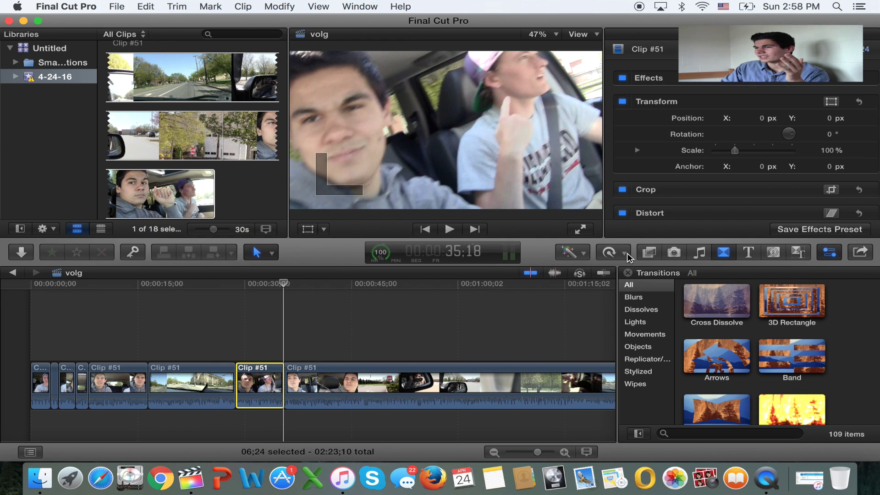
{"action": "left_click", "coordinate": [620, 253]}
{"action": "mouse_move", "coordinate": [632, 274]}
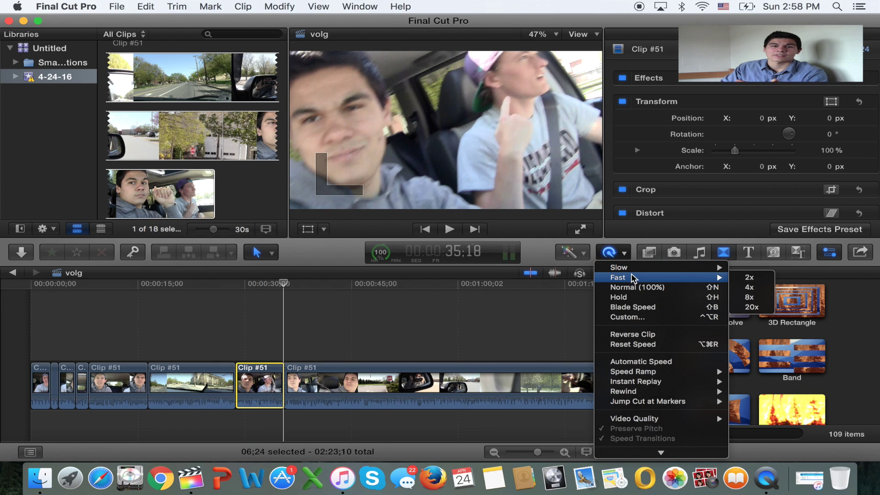
{"action": "left_click", "coordinate": [751, 278]}
Play through the sped-up segment and add a Hold to the long last segment at 33:09
{"action": "left_click", "coordinate": [234, 339]}
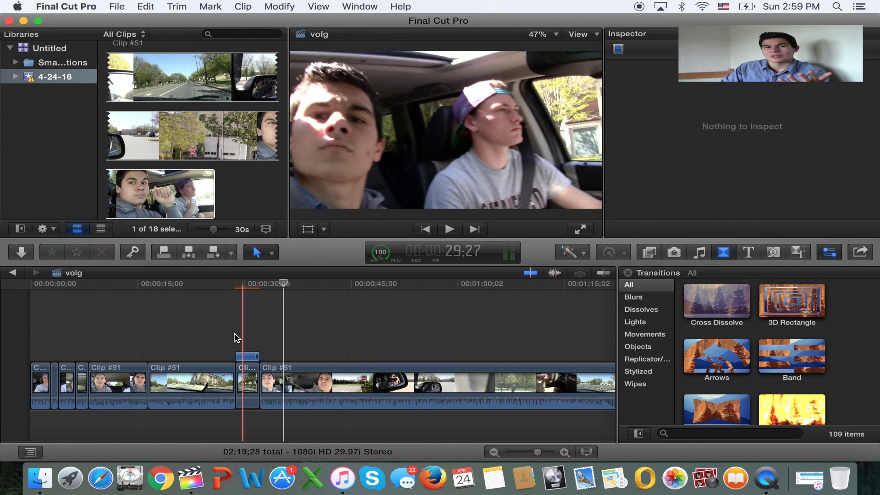
{"action": "key", "text": "space"}
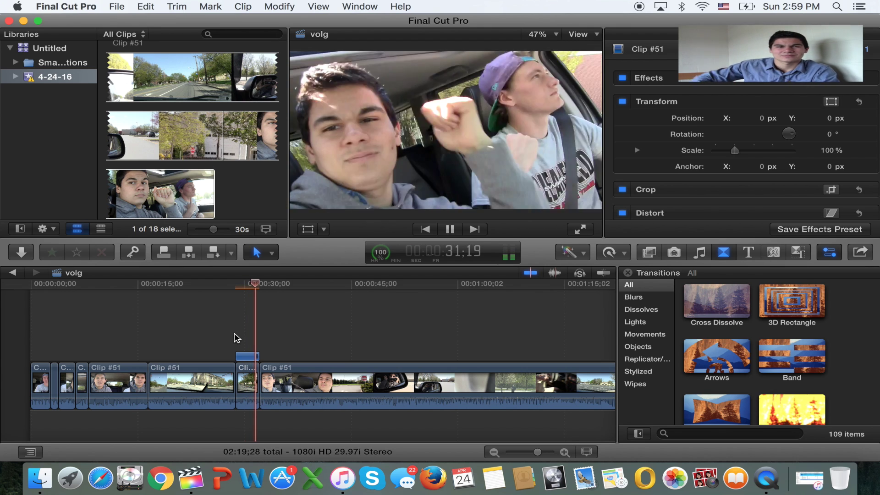
{"action": "key", "text": "space"}
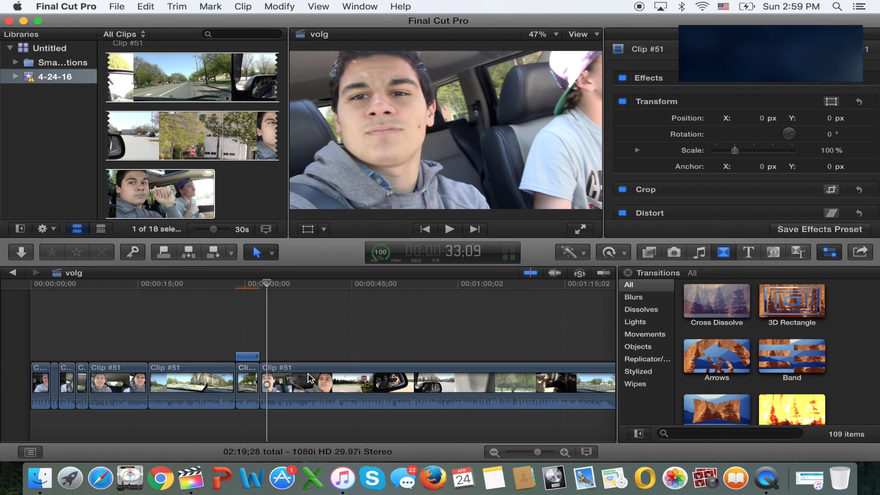
{"action": "left_click", "coordinate": [312, 377]}
{"action": "left_click", "coordinate": [621, 254]}
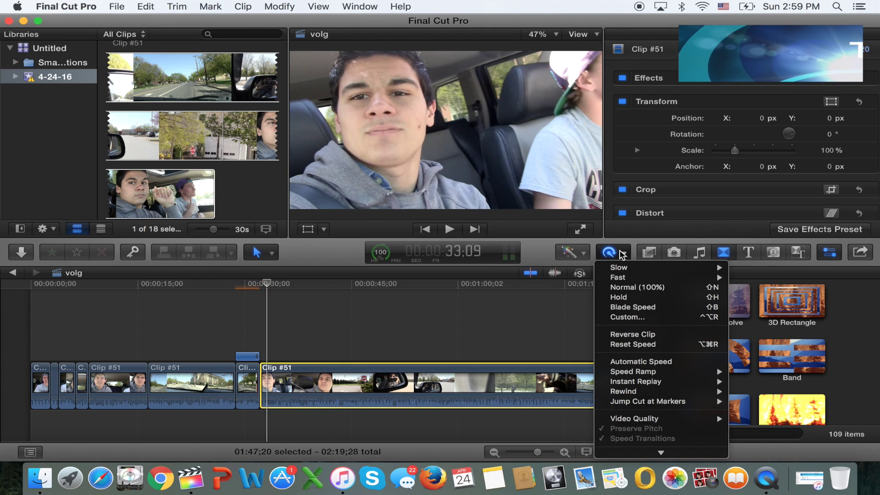
{"action": "left_click", "coordinate": [639, 298]}
Play from the sped-up segment through the hold section to check both speed changes
{"action": "left_click", "coordinate": [252, 330]}
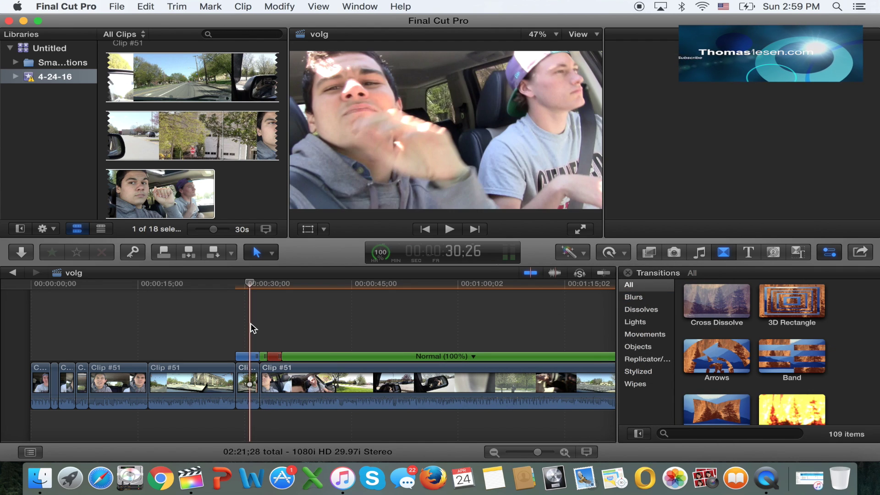
{"action": "key", "text": "space"}
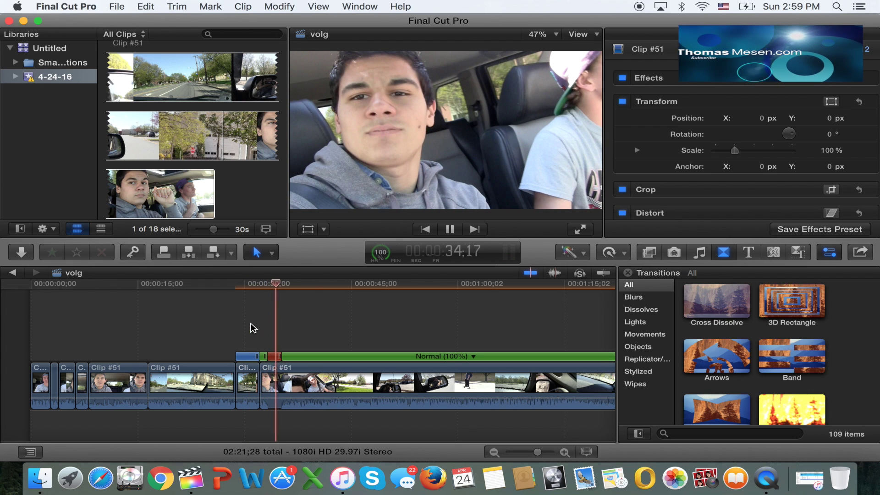
{"action": "key", "text": "space"}
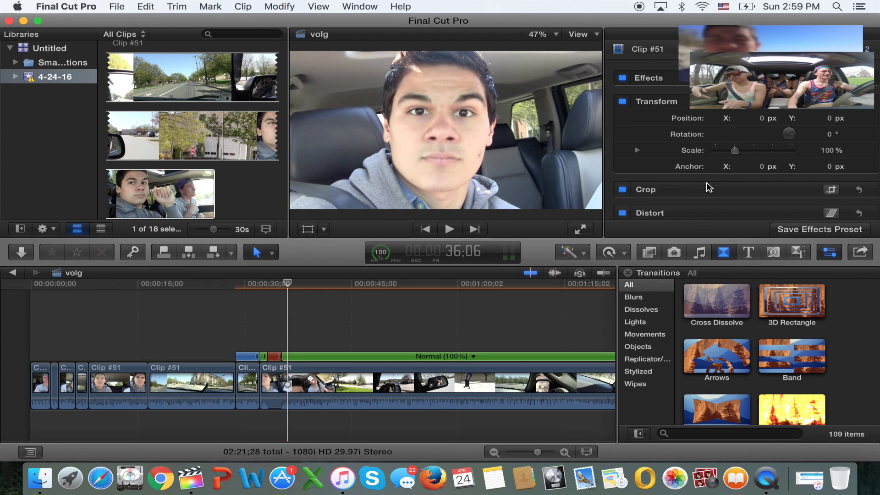
{"action": "left_click", "coordinate": [611, 252]}
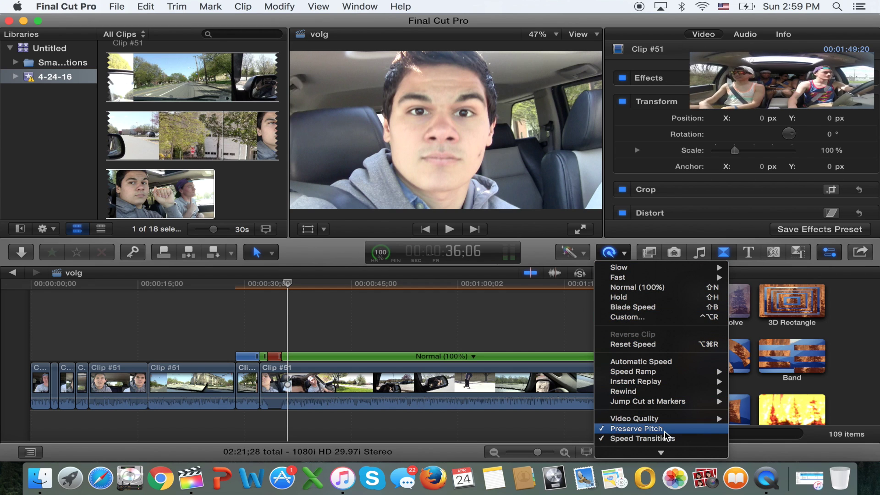
{"action": "scroll", "coordinate": [658, 420], "scroll_direction": "down", "scroll_amount": 1}
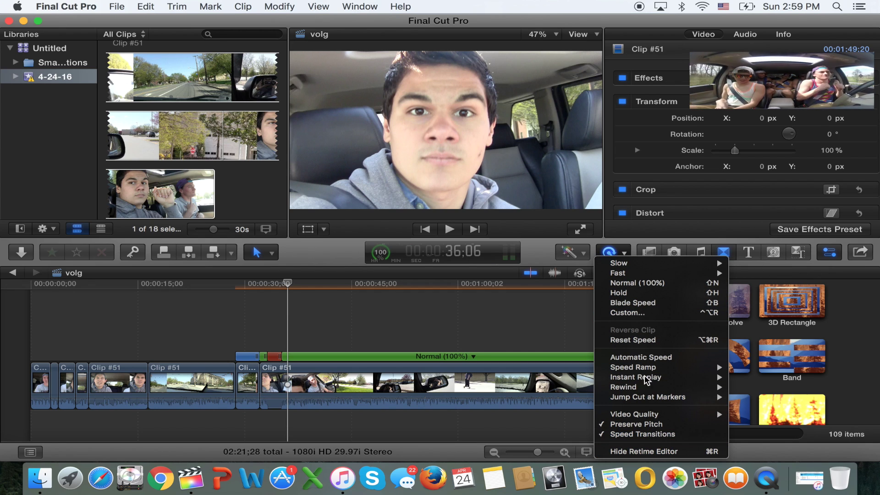
{"action": "left_click", "coordinate": [514, 331]}
{"action": "left_click", "coordinate": [610, 253]}
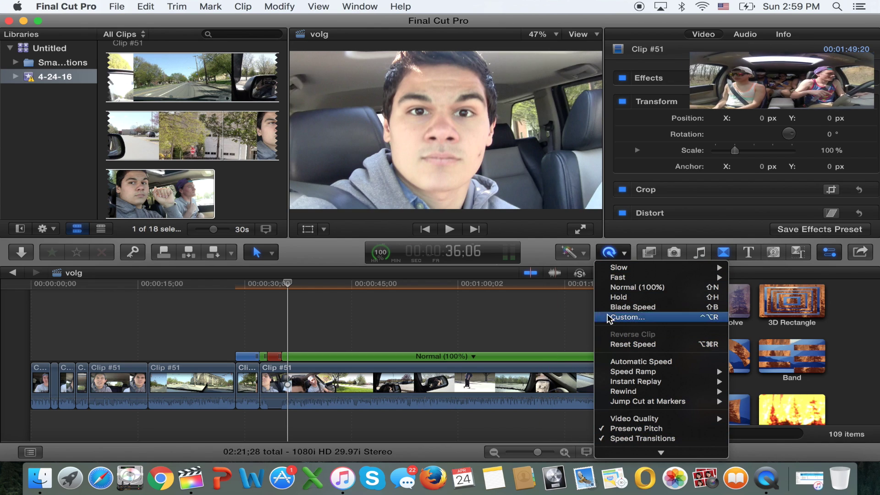
In the Color Board, slightly raise the last segment's highlight and midtone exposure and lower its shadow exposure
{"action": "left_click", "coordinate": [573, 254]}
{"action": "left_click", "coordinate": [573, 253]}
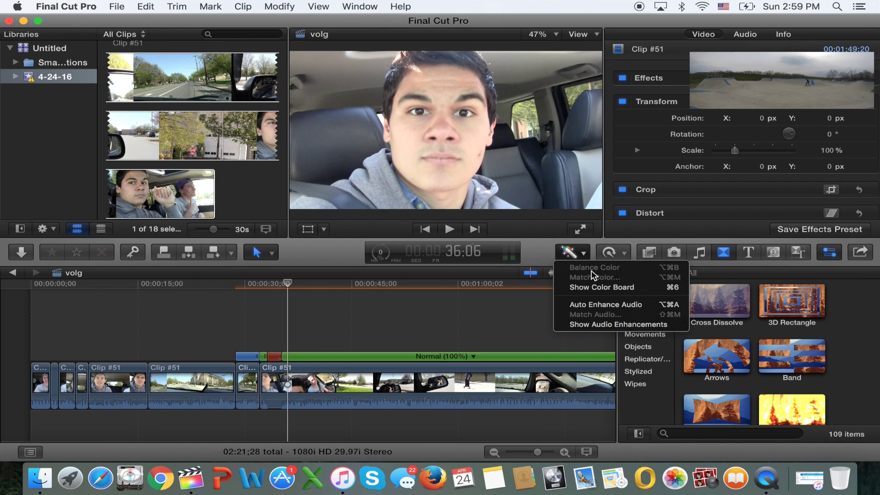
{"action": "left_click", "coordinate": [600, 288]}
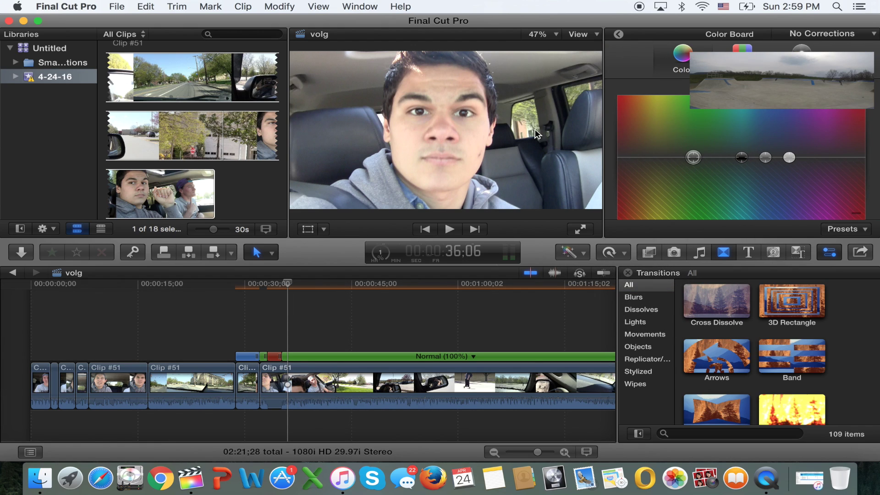
{"action": "left_click", "coordinate": [569, 252]}
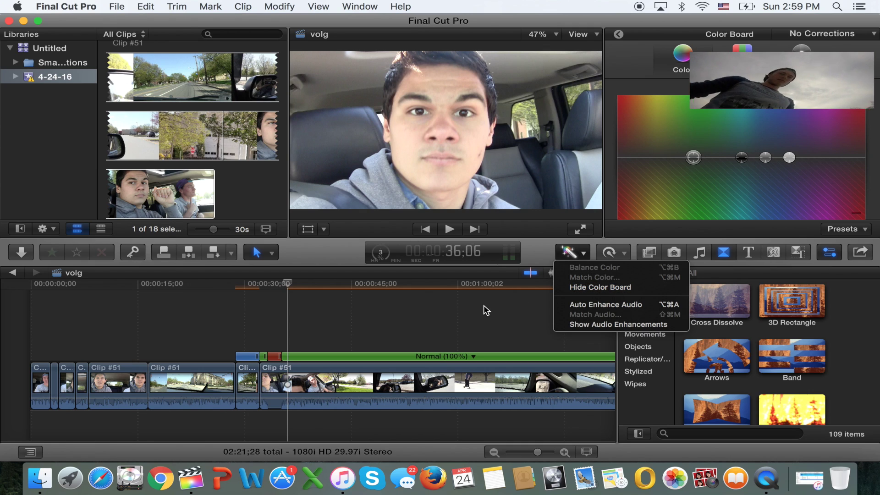
{"action": "left_click", "coordinate": [802, 53]}
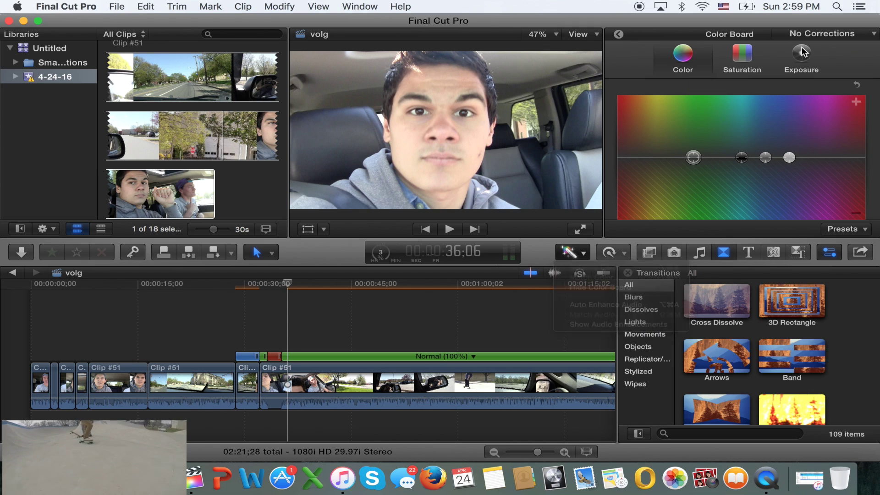
{"action": "left_click", "coordinate": [804, 55]}
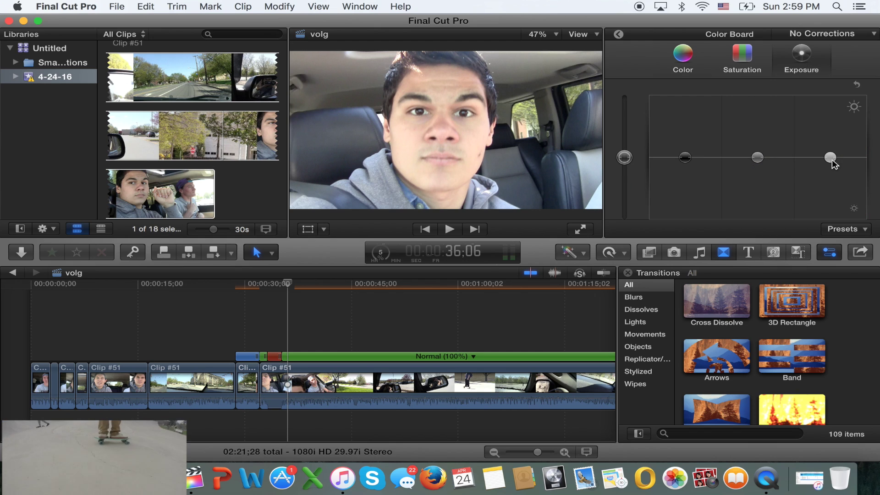
{"action": "mouse_move", "coordinate": [831, 158]}
{"action": "left_mouse_down"}
{"action": "mouse_move", "coordinate": [833, 133]}
{"action": "mouse_move", "coordinate": [830, 153]}
{"action": "left_mouse_up"}
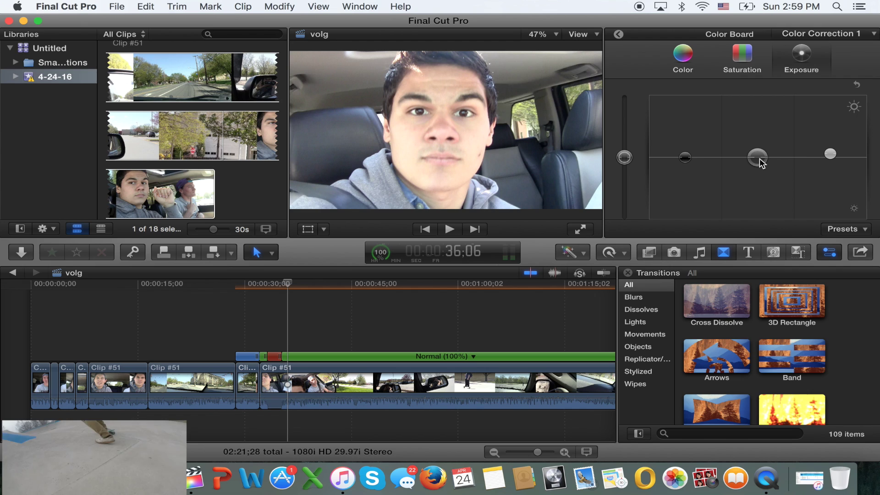
{"action": "left_click_drag", "start_coordinate": [758, 159], "coordinate": [754, 156]}
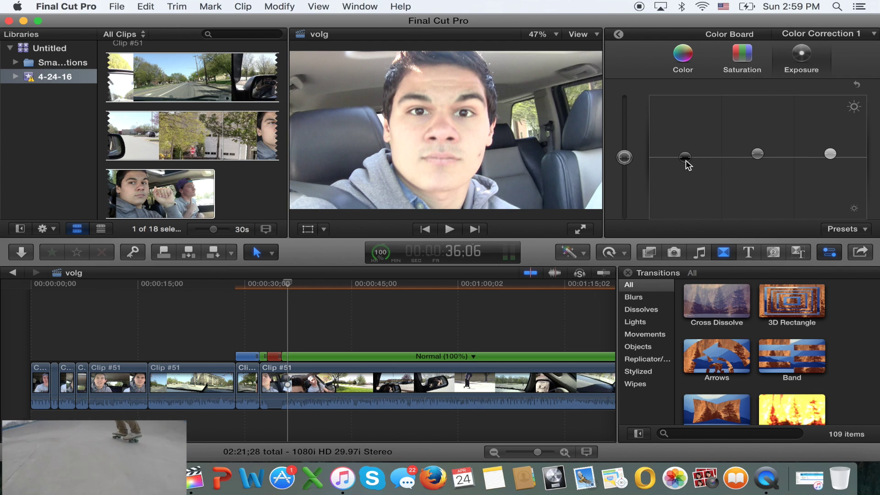
{"action": "left_click_drag", "start_coordinate": [685, 159], "coordinate": [686, 174]}
Raise the last segment's highlight saturation to the maximum and increase its midtone and shadow saturation moderately
{"action": "left_click", "coordinate": [742, 69]}
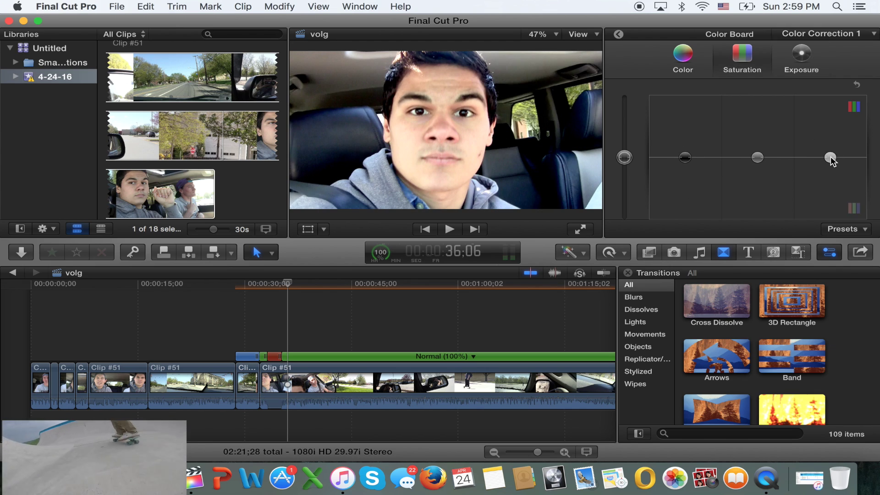
{"action": "left_click_drag", "start_coordinate": [831, 158], "coordinate": [830, 128]}
{"action": "left_click_drag", "start_coordinate": [758, 158], "coordinate": [738, 134]}
{"action": "left_click", "coordinate": [687, 155]}
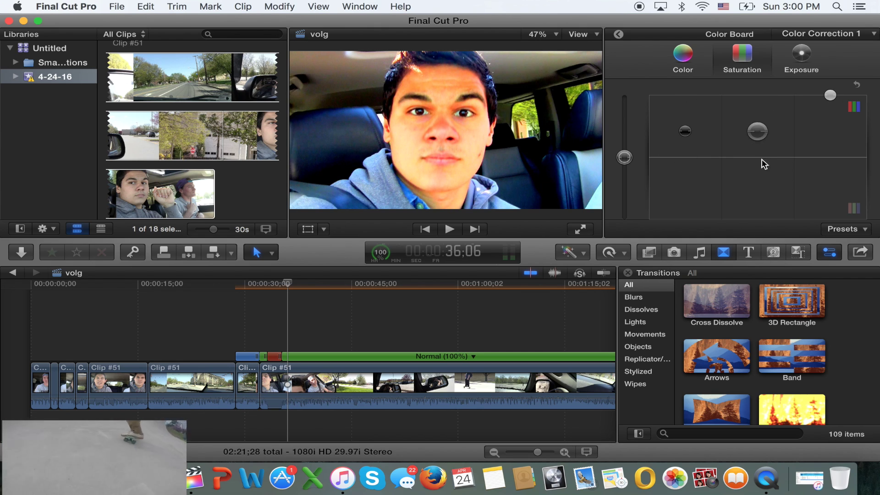
Lower the last segment's midtone saturation to just below neutral and its highlight saturation to just above neutral
{"action": "left_click_drag", "start_coordinate": [765, 164], "coordinate": [763, 162]}
{"action": "left_click_drag", "start_coordinate": [831, 112], "coordinate": [840, 155]}
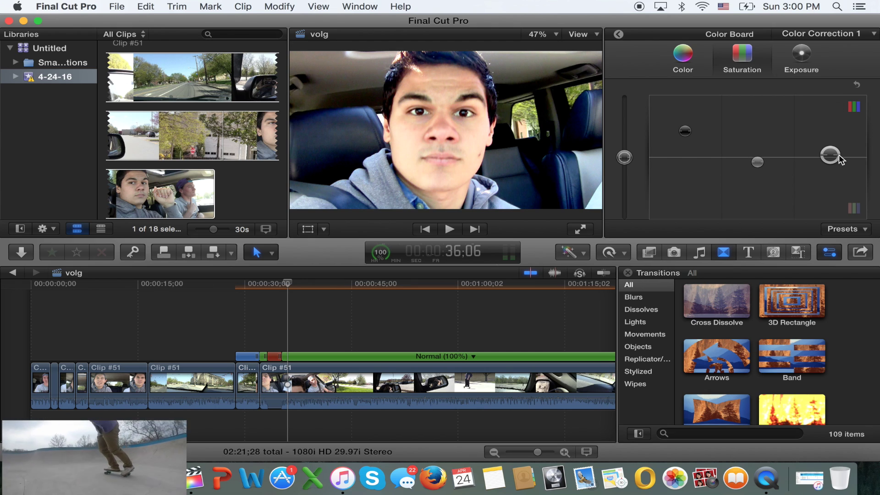
{"action": "left_click", "coordinate": [758, 163]}
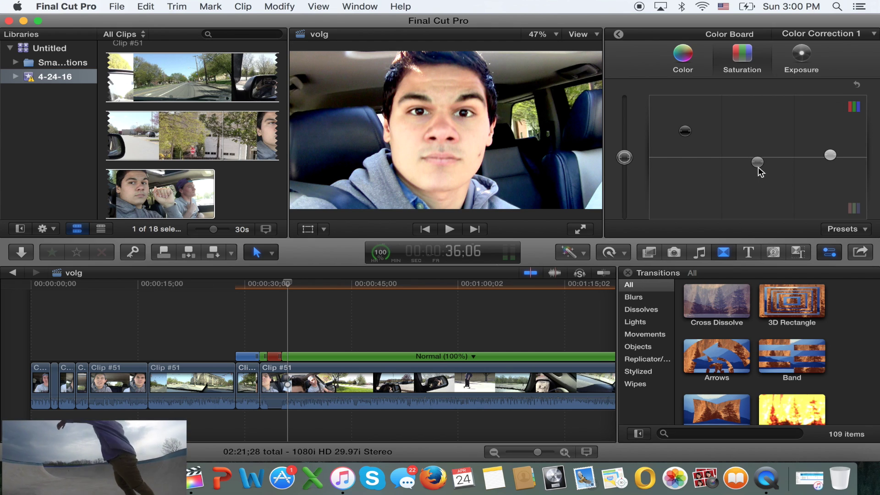
Tint the last segment's midtones blue and its shadows cyan, nudge its highlight and global color controls, and play the result
{"action": "left_click", "coordinate": [686, 52]}
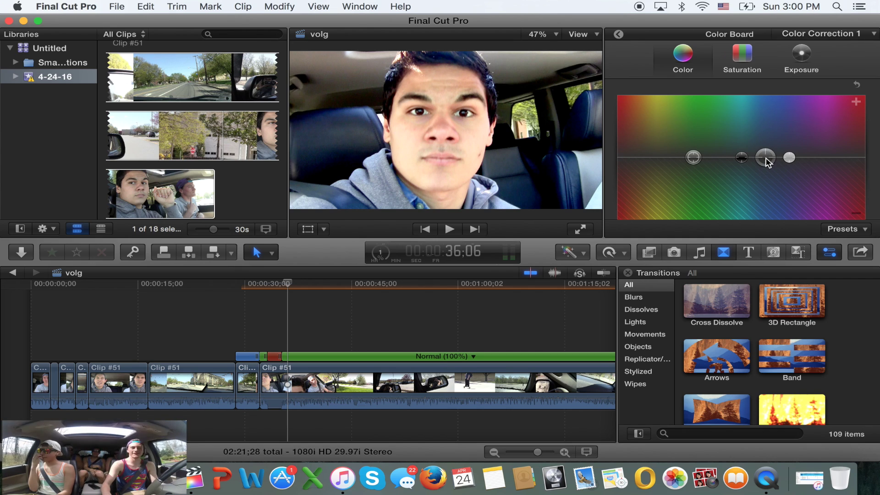
{"action": "left_click_drag", "start_coordinate": [767, 162], "coordinate": [774, 138]}
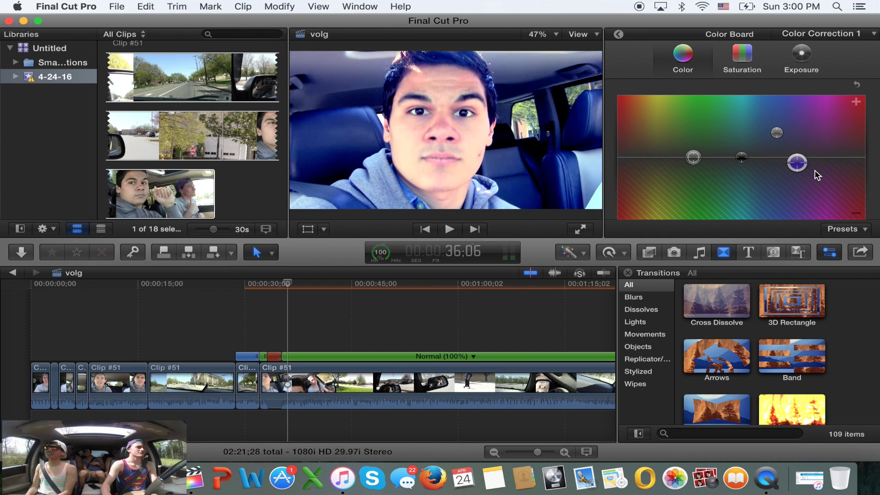
{"action": "left_click_drag", "start_coordinate": [817, 174], "coordinate": [747, 142]}
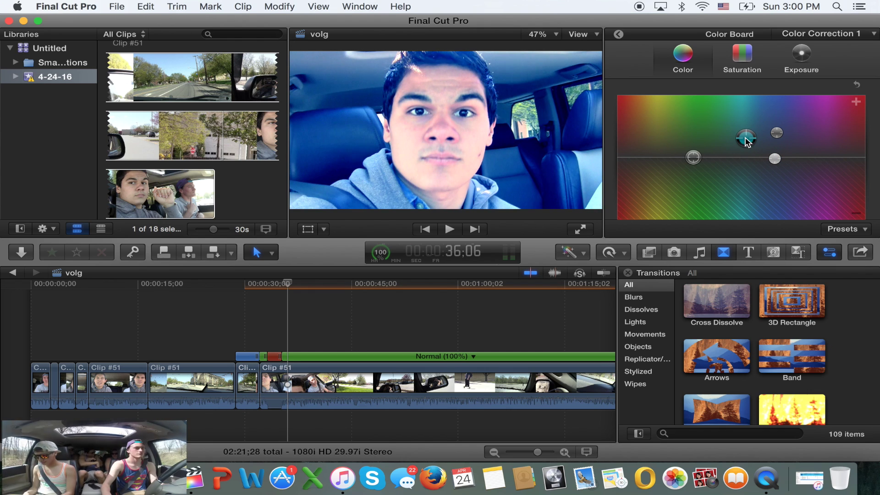
{"action": "mouse_move", "coordinate": [693, 158]}
{"action": "left_mouse_down"}
{"action": "mouse_move", "coordinate": [689, 143]}
{"action": "mouse_move", "coordinate": [702, 162]}
{"action": "mouse_move", "coordinate": [690, 155]}
{"action": "left_mouse_up"}
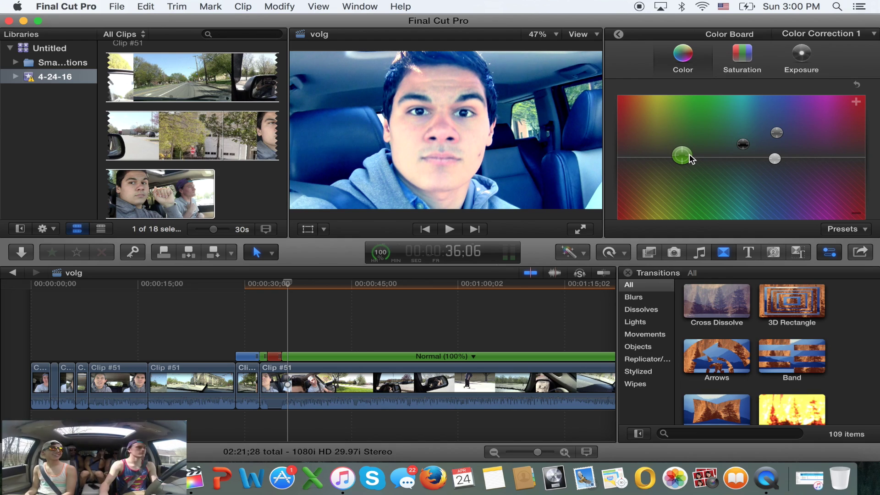
{"action": "key", "text": "space"}
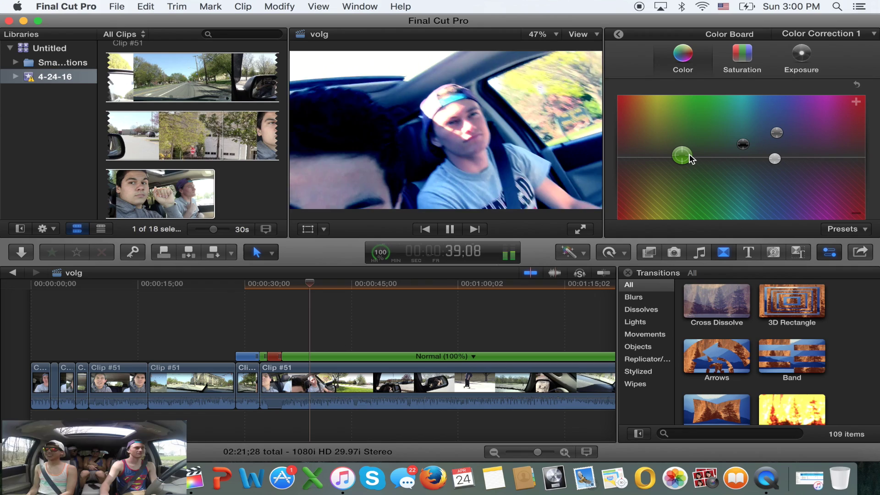
Return the last segment's shadow saturation to neutral and raise its midtone and highlight saturation slightly during playback
{"action": "left_click", "coordinate": [751, 58]}
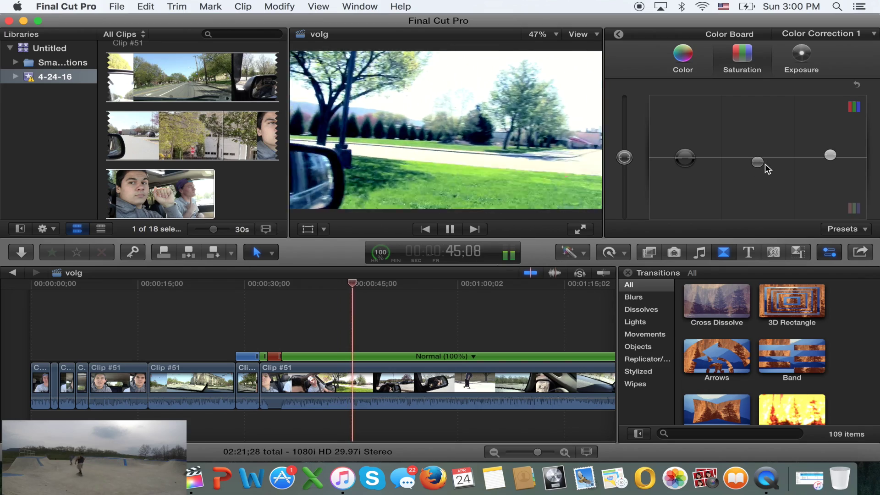
{"action": "left_click_drag", "start_coordinate": [758, 162], "coordinate": [758, 146]}
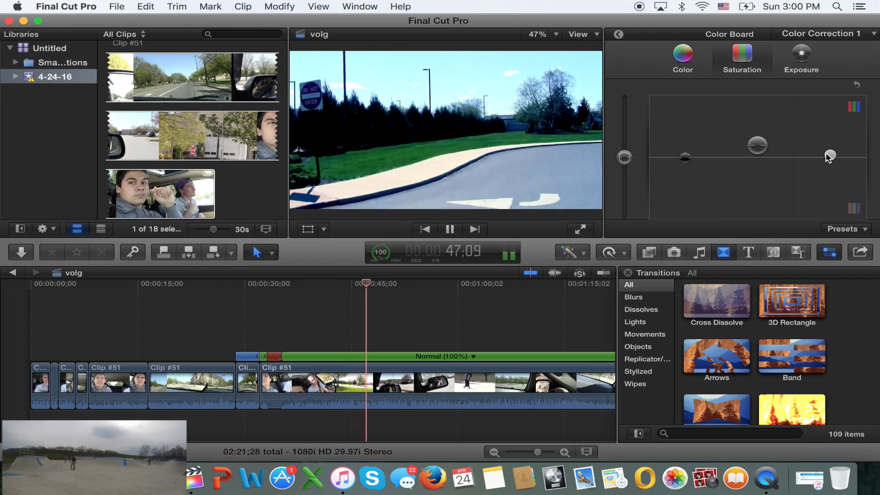
{"action": "left_click_drag", "start_coordinate": [830, 154], "coordinate": [830, 142]}
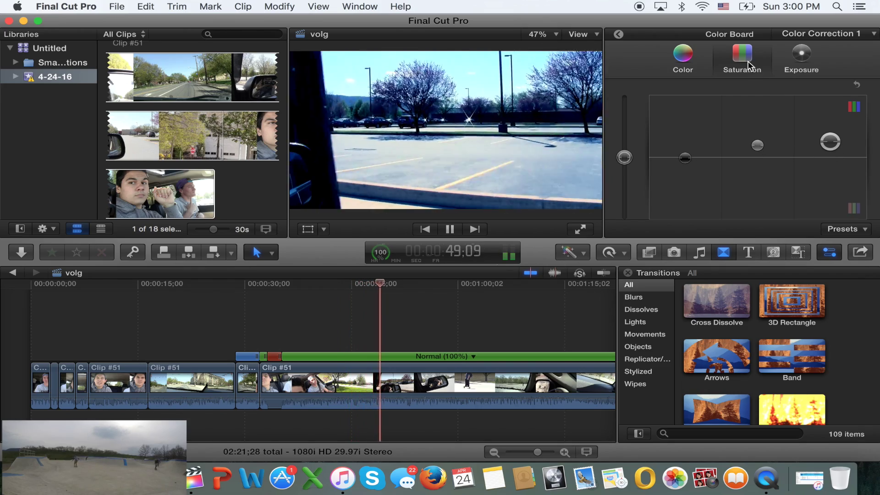
Try the Artificial Light color preset on the last segment and replay it from an earlier point
{"action": "left_click", "coordinate": [860, 229]}
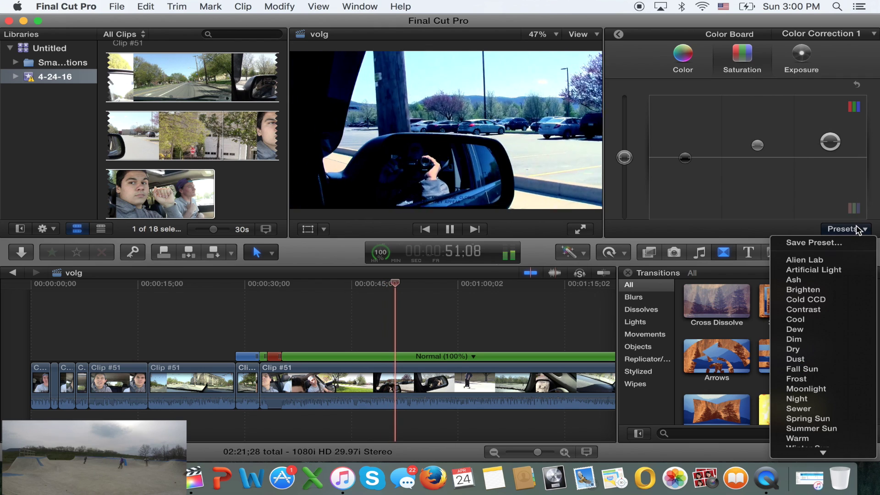
{"action": "left_click", "coordinate": [821, 274]}
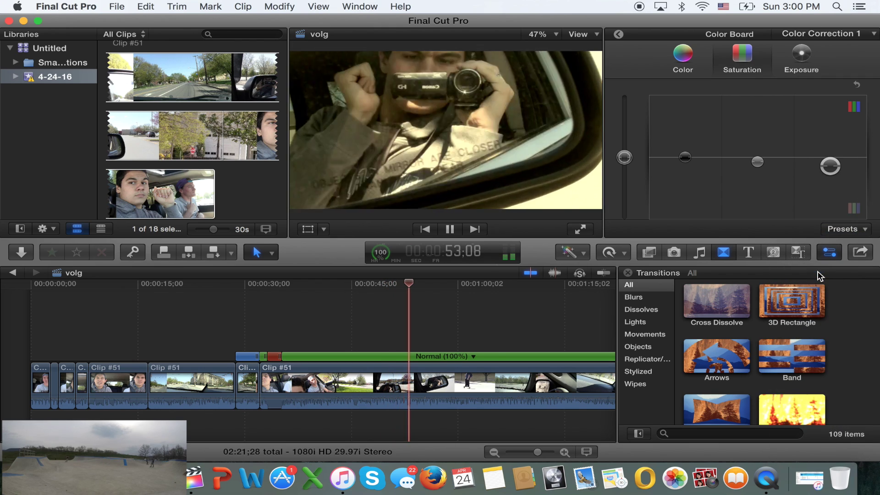
{"action": "left_click", "coordinate": [325, 317]}
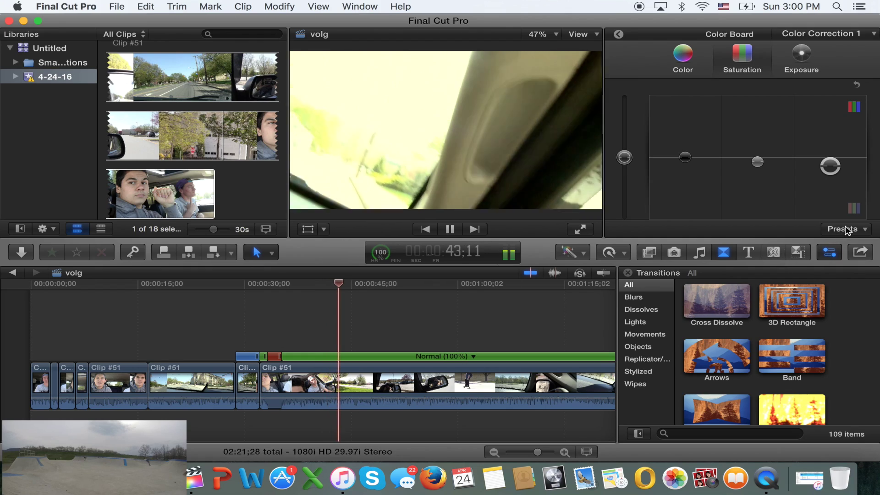
Try the Winter Sun color preset on the last segment and check it at two points in the footage
{"action": "left_click", "coordinate": [846, 230]}
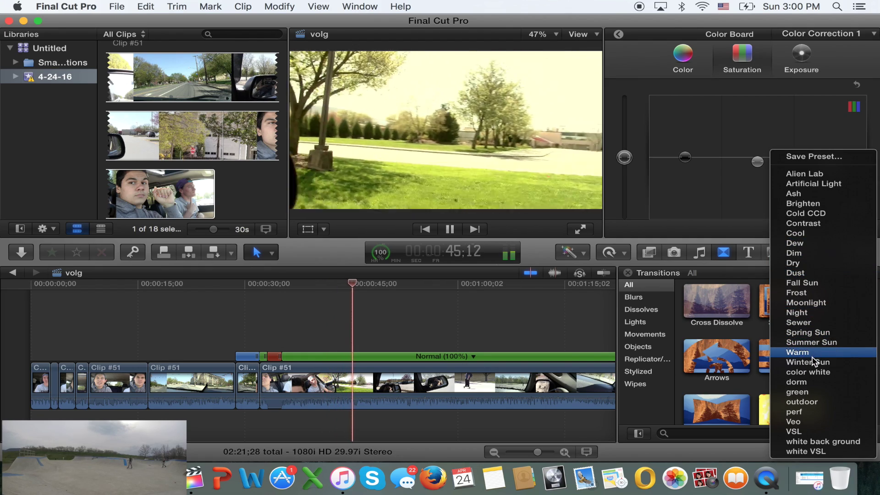
{"action": "left_click", "coordinate": [812, 357]}
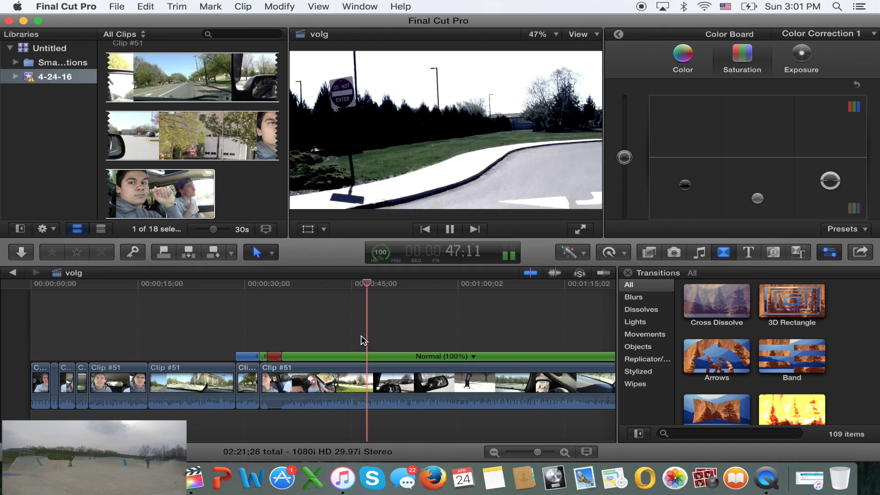
{"action": "left_click", "coordinate": [333, 331]}
{"action": "left_click", "coordinate": [472, 311]}
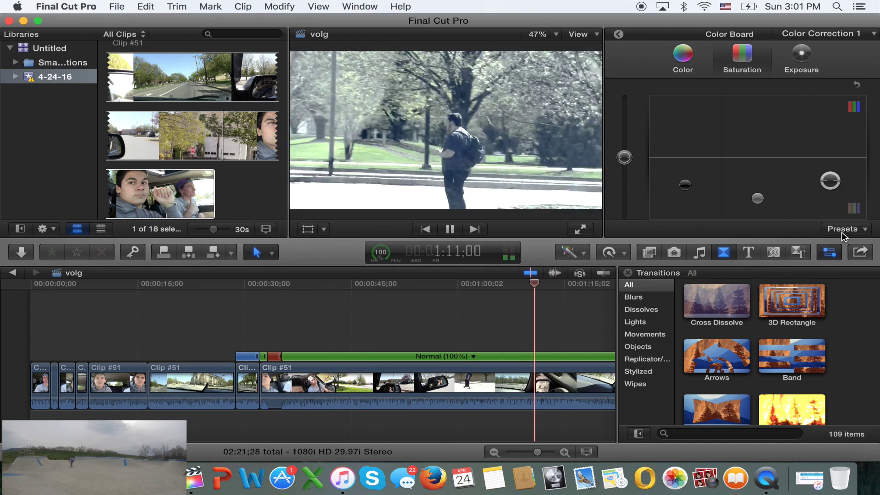
Try the Sewer and Brighten color presets on the last segment while it plays
{"action": "left_click", "coordinate": [842, 230]}
{"action": "left_click", "coordinate": [813, 411]}
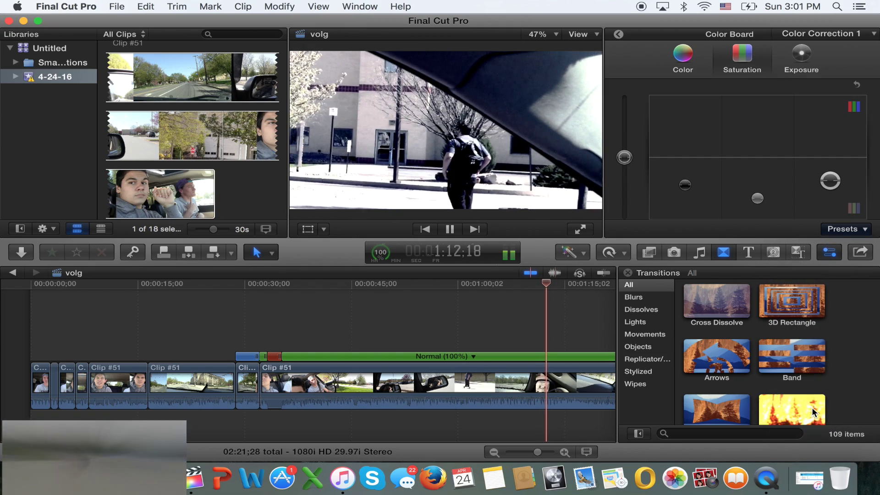
{"action": "left_click", "coordinate": [852, 230]}
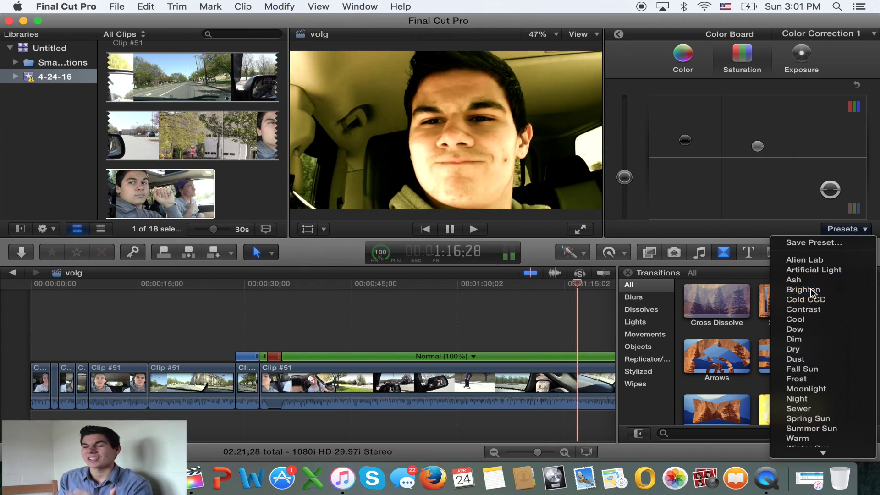
{"action": "left_click", "coordinate": [813, 291]}
Try the Alien Lab and Moonlight color presets on the last segment while it plays
{"action": "left_click", "coordinate": [841, 229]}
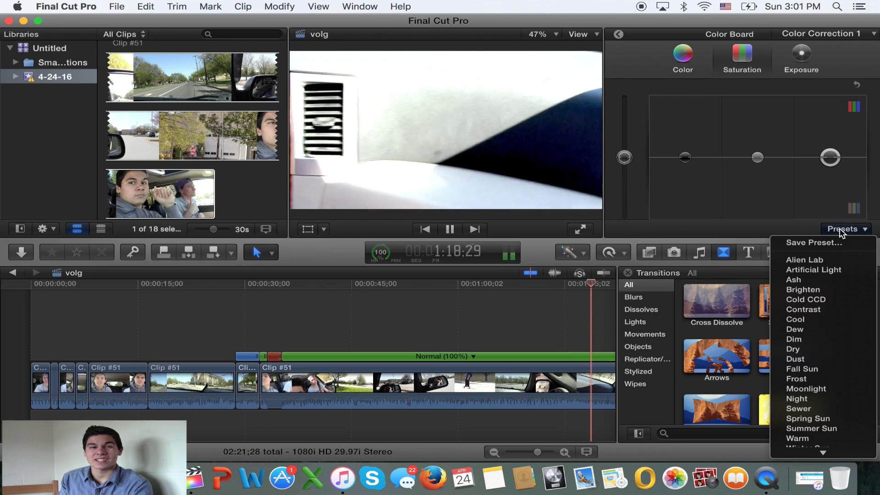
{"action": "left_click", "coordinate": [842, 259]}
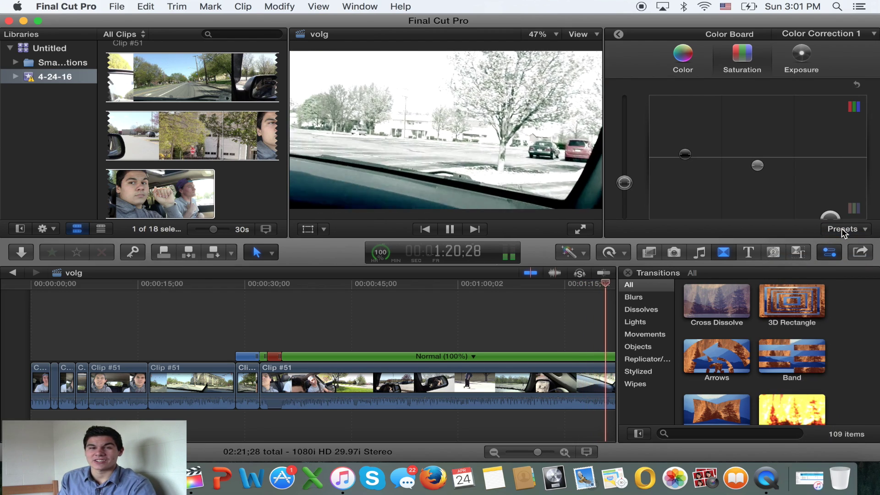
{"action": "left_click", "coordinate": [841, 228]}
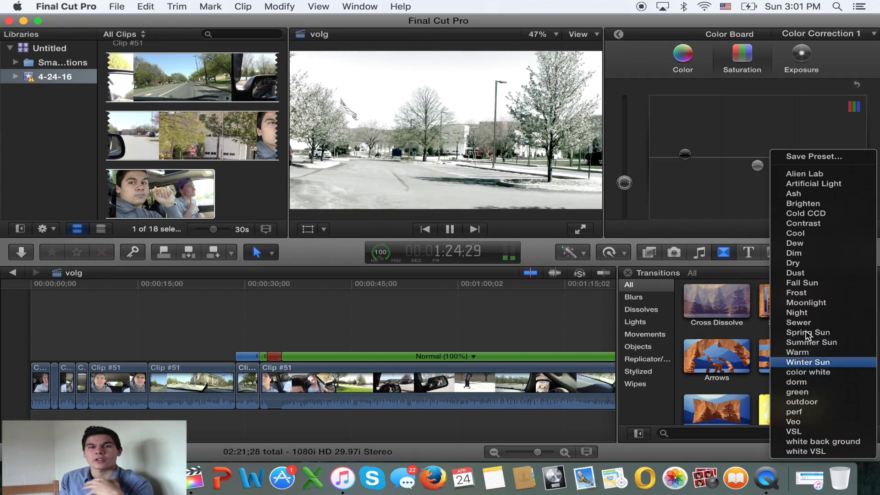
{"action": "left_click", "coordinate": [806, 303]}
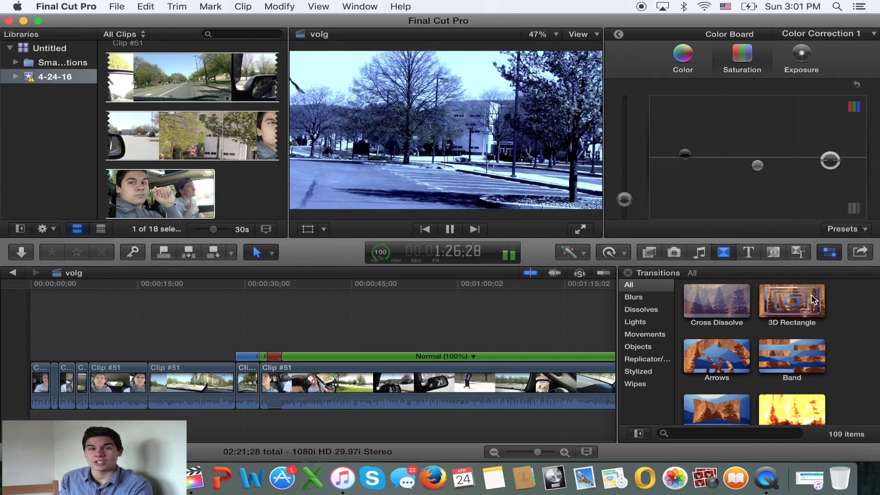
Replace the last segment's Moonlight preset with a more natural-looking color preset
{"action": "left_click", "coordinate": [854, 232]}
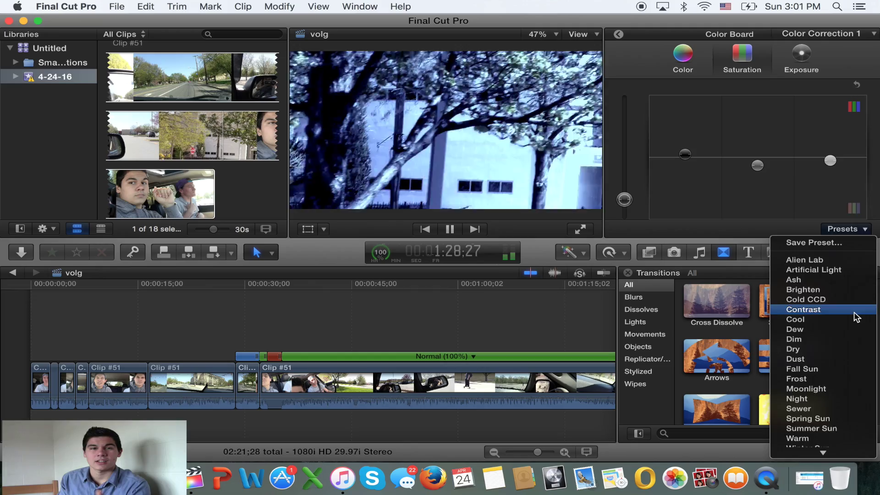
{"action": "left_click", "coordinate": [820, 353]}
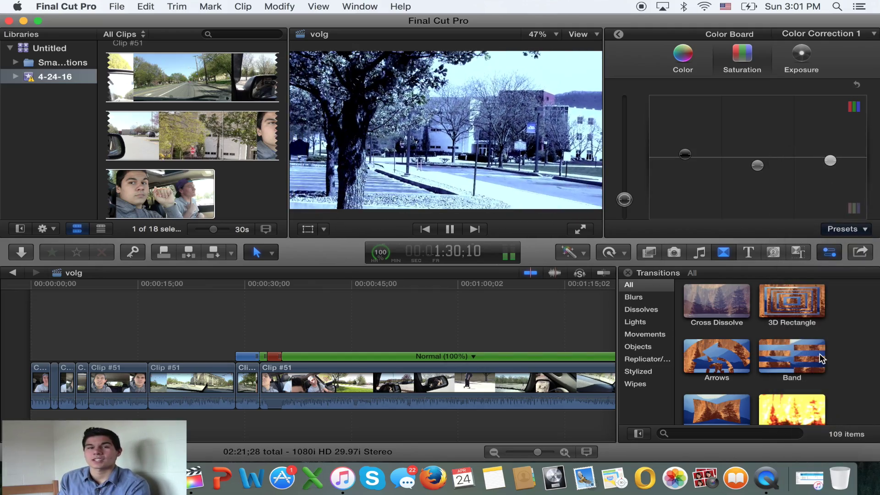
{"action": "key", "text": "super+minus"}
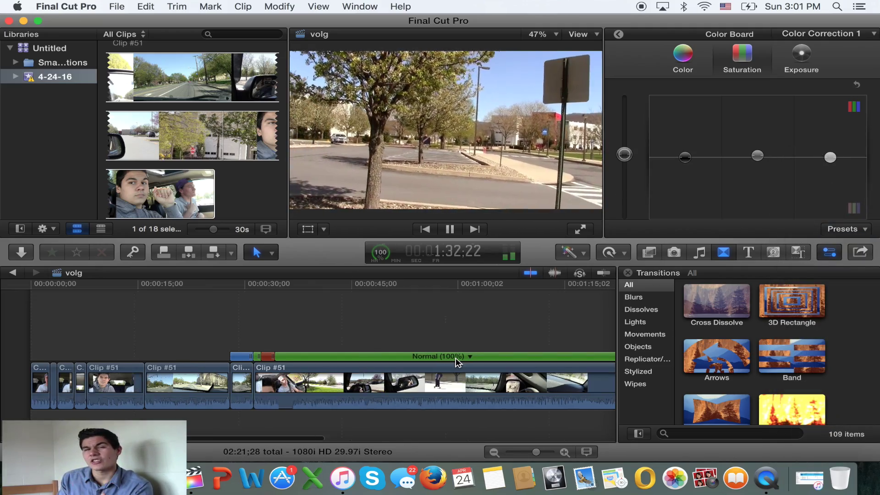
Play the edit from around 26 seconds and from its opening clip to check the uncorrected footage
{"action": "left_click", "coordinate": [190, 331]}
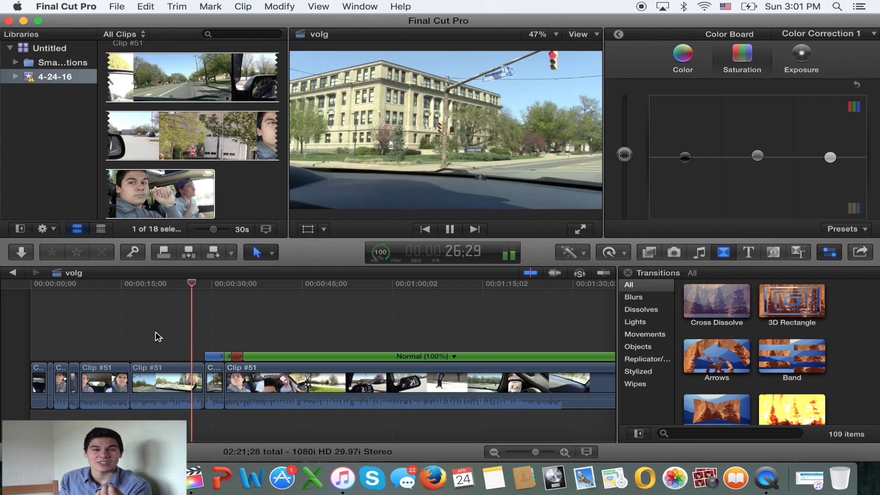
{"action": "left_click", "coordinate": [21, 338]}
{"action": "key", "text": "space"}
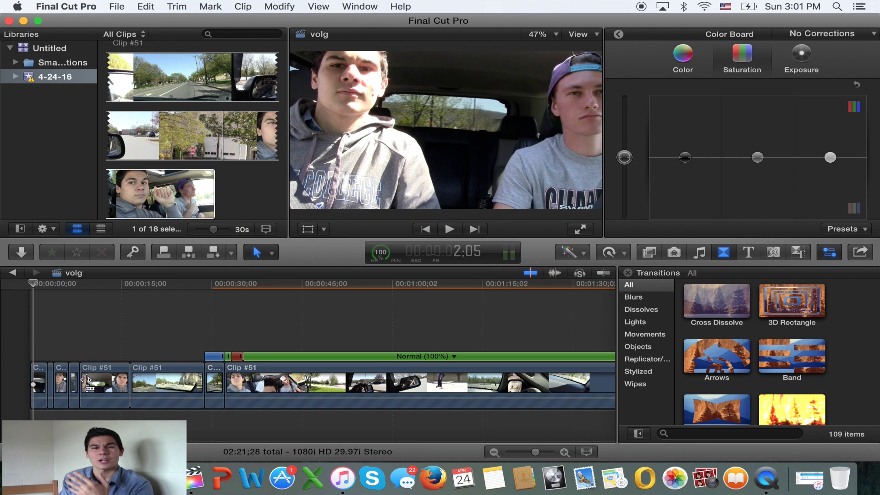
Combine all clips in the timeline into a compound clip named volg Clip in the 4-24-16 event
{"action": "left_click", "coordinate": [65, 384]}
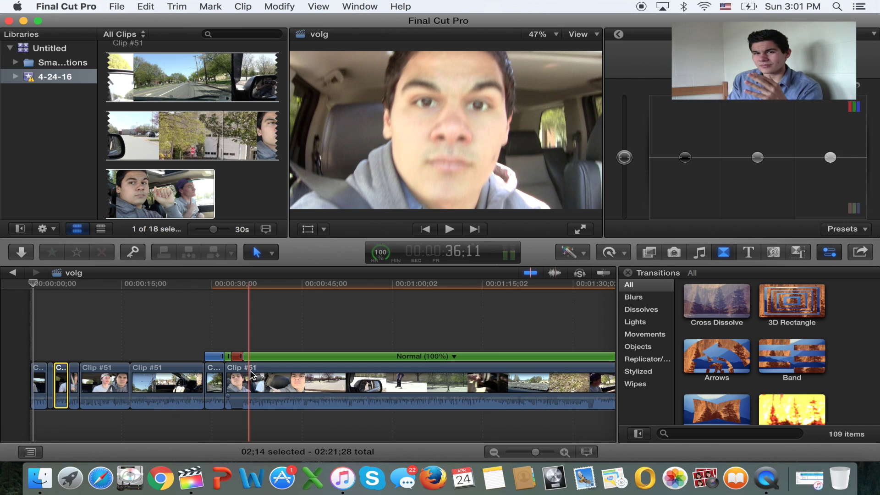
{"action": "key", "text": "super+a"}
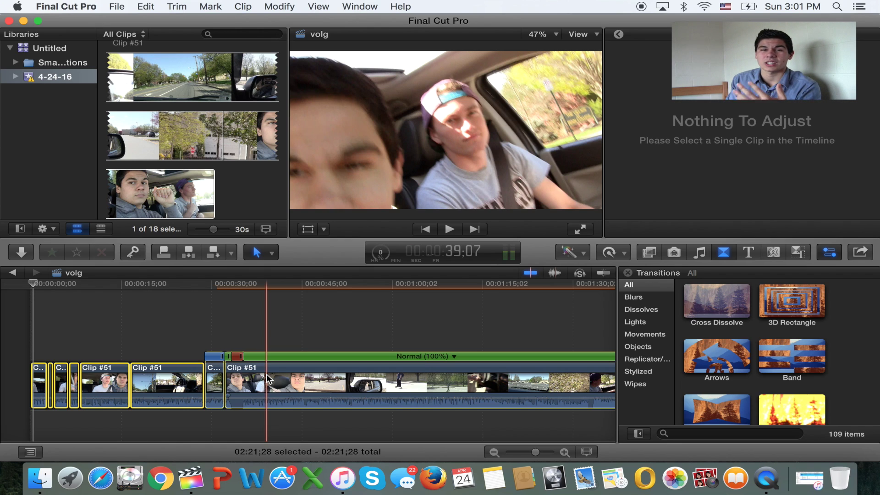
{"action": "right_click", "coordinate": [268, 379]}
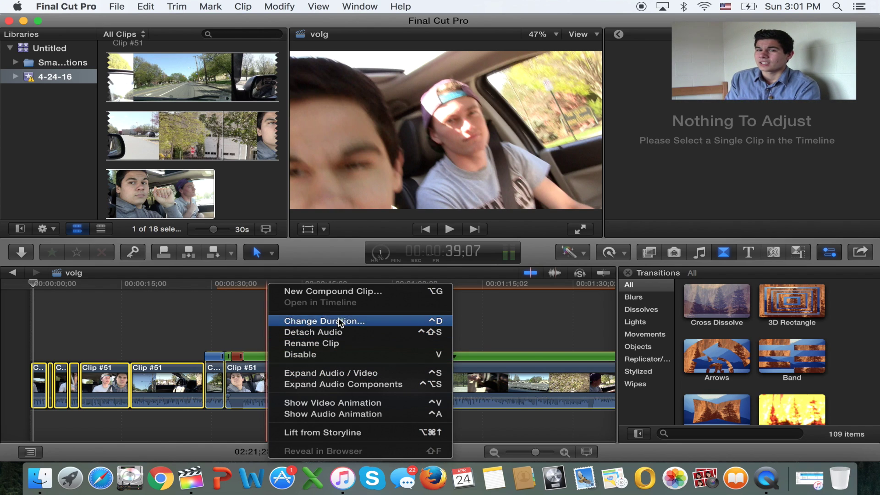
{"action": "left_click", "coordinate": [347, 295]}
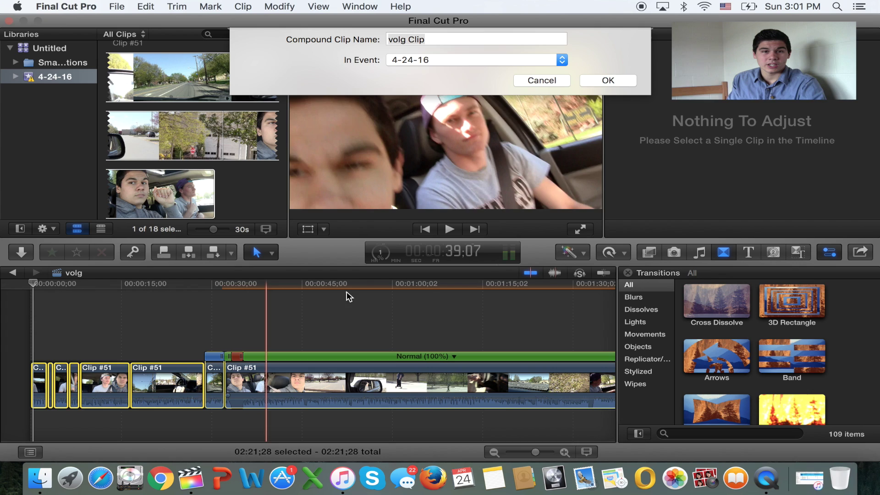
{"action": "key", "text": "Return"}
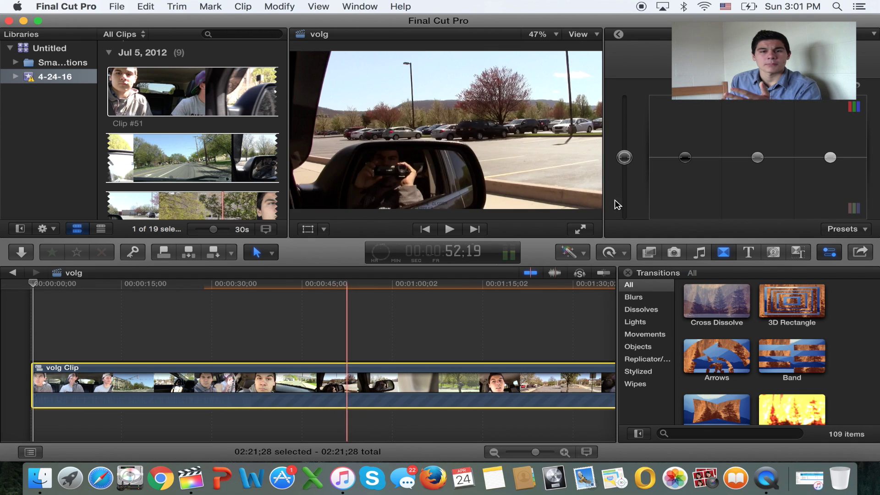
Move the editor window aside and open the MUSIC folder from the desktop to browse the audio files
{"action": "left_click_drag", "start_coordinate": [735, 19], "coordinate": [624, 18]}
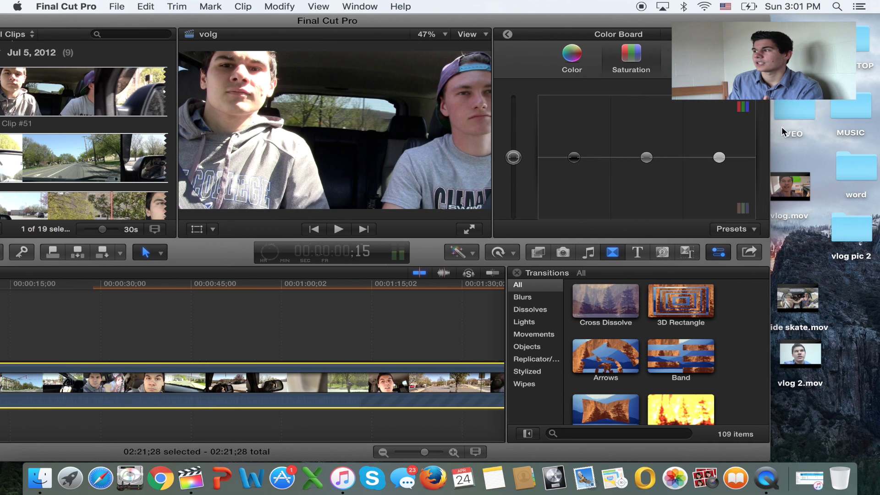
{"action": "left_click", "coordinate": [785, 135]}
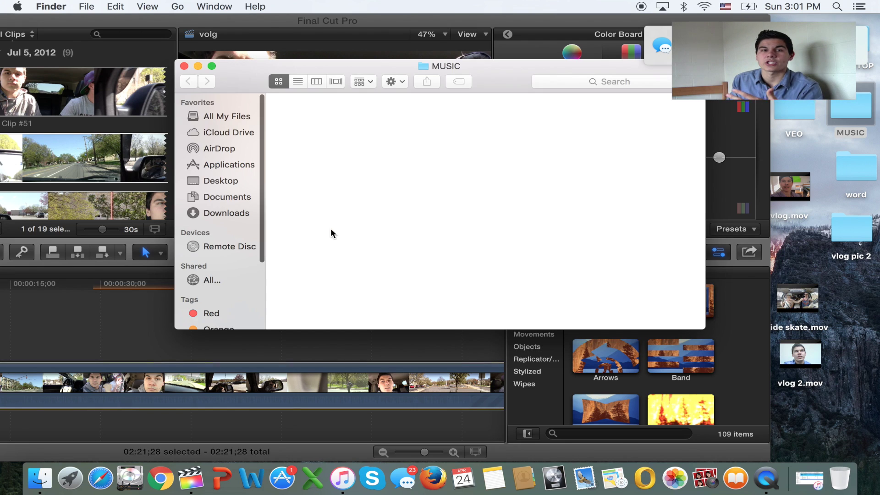
{"action": "key", "text": "super+o"}
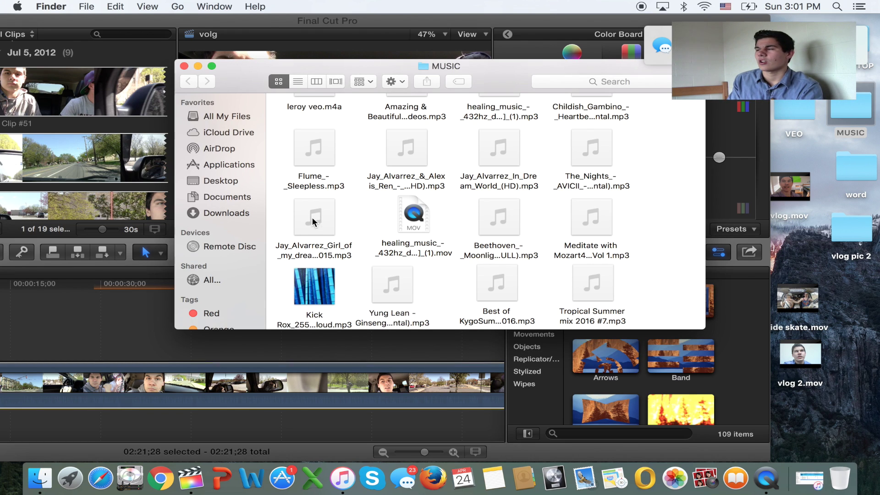
Add the Tropical Summer mix 2016 #7 track beneath volg Clip in the timeline and close the MUSIC folder window
{"action": "scroll", "coordinate": [527, 252], "scroll_direction": "down", "scroll_amount": 2}
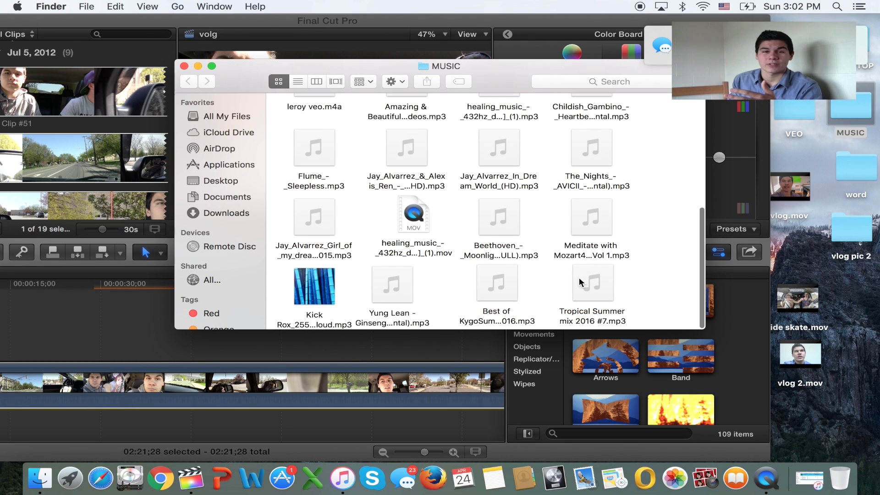
{"action": "left_click", "coordinate": [579, 283]}
{"action": "left_click_drag", "start_coordinate": [560, 299], "coordinate": [30, 431]}
{"action": "left_click", "coordinate": [185, 66]}
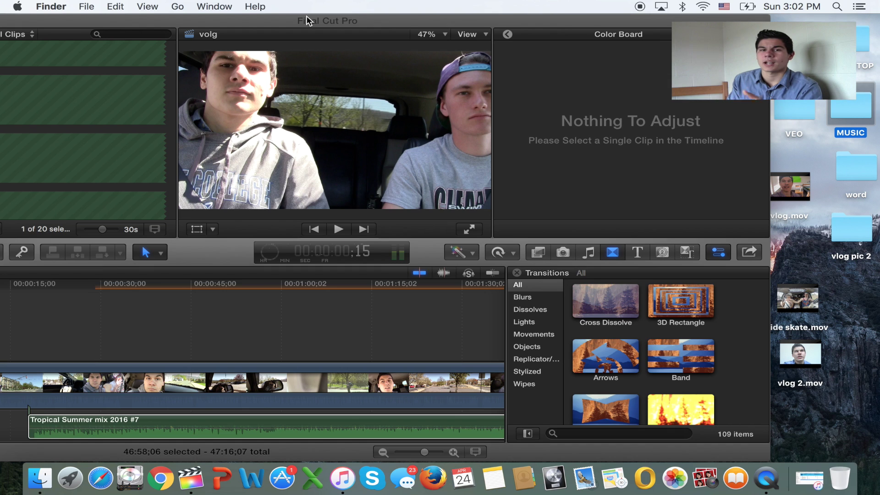
Bring the full timeline into view and align the music track with the beginning of volg Clip
{"action": "left_click_drag", "start_coordinate": [307, 21], "coordinate": [545, 20]}
{"action": "left_click", "coordinate": [325, 424]}
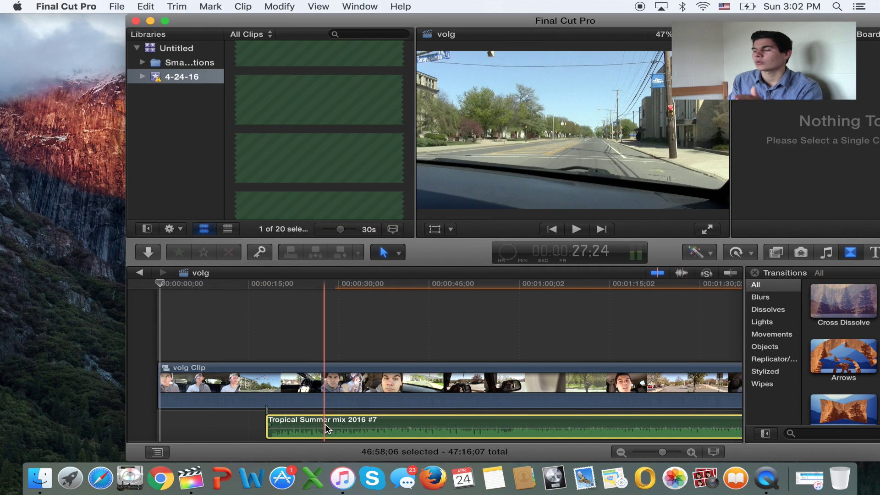
{"action": "left_click_drag", "start_coordinate": [326, 425], "coordinate": [215, 422]}
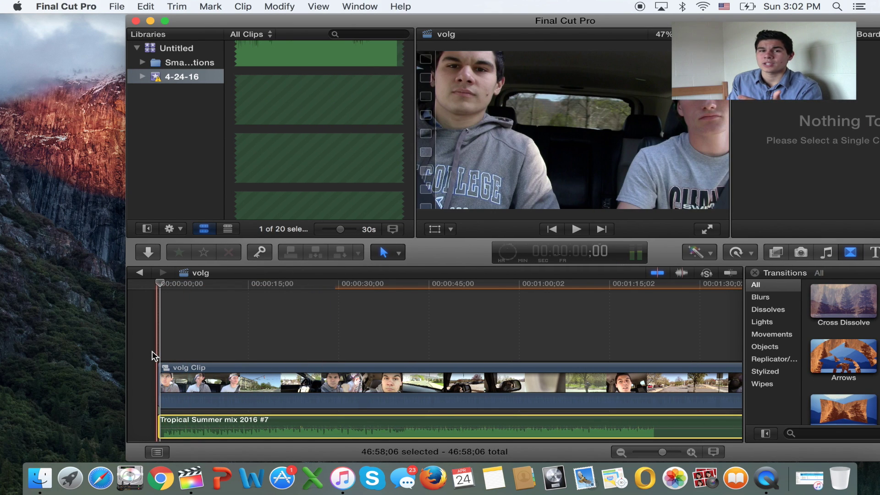
Play the edit from the beginning at a higher system volume to hear the music under the footage
{"action": "key", "text": "space"}
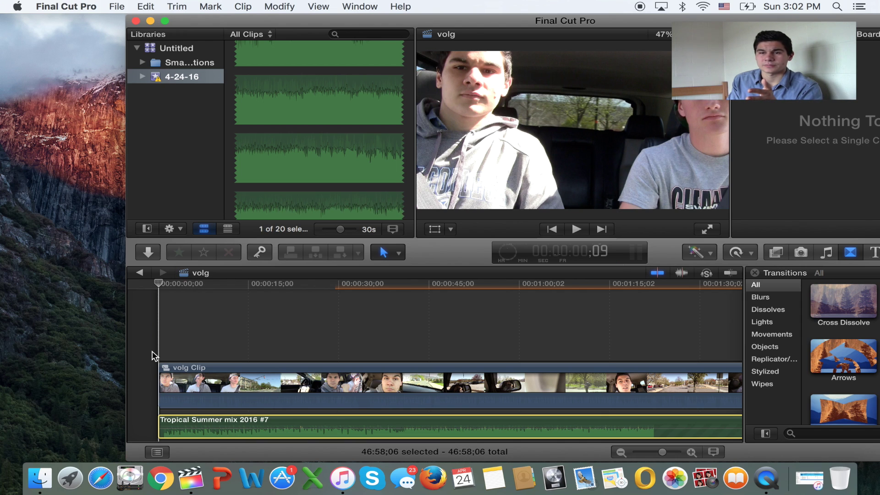
{"action": "key", "text": "XF86AudioRaiseVolume"}
{"action": "key", "text": "space"}
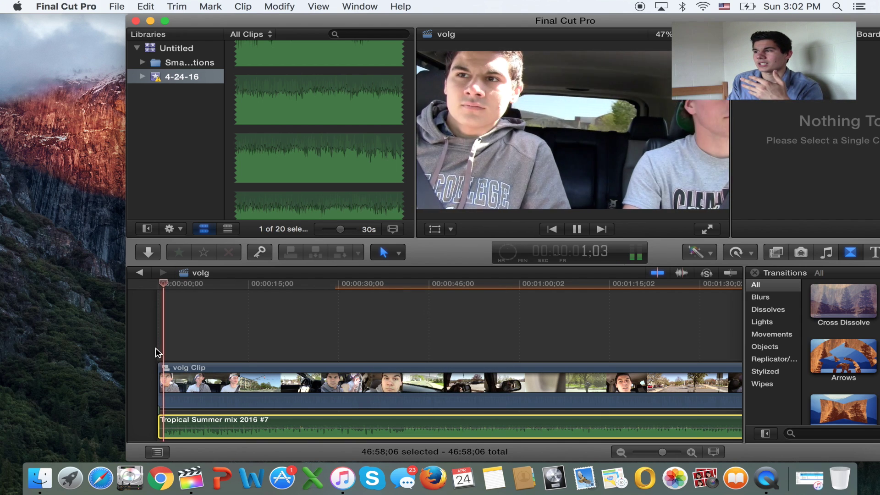
{"action": "key", "text": "XF86AudioRaiseVolume"}
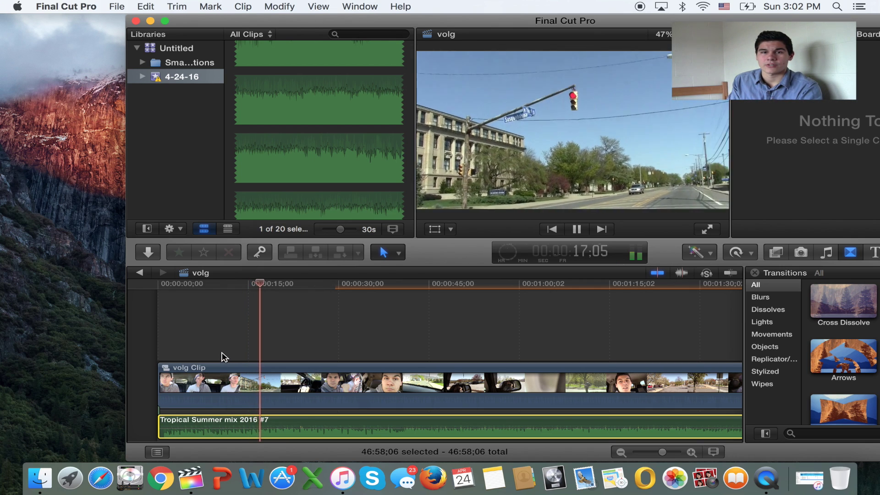
{"action": "left_click", "coordinate": [224, 358]}
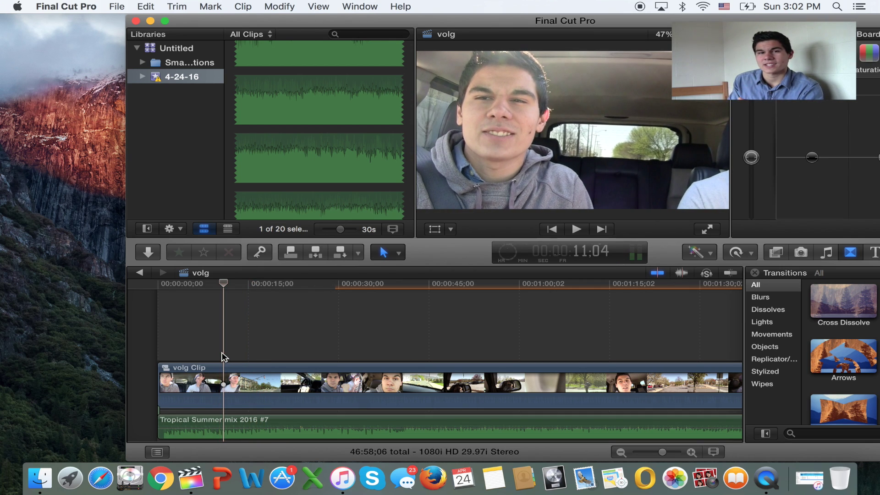
Split volg Clip at about 9 seconds and again at about 16 seconds
{"action": "left_click", "coordinate": [212, 354]}
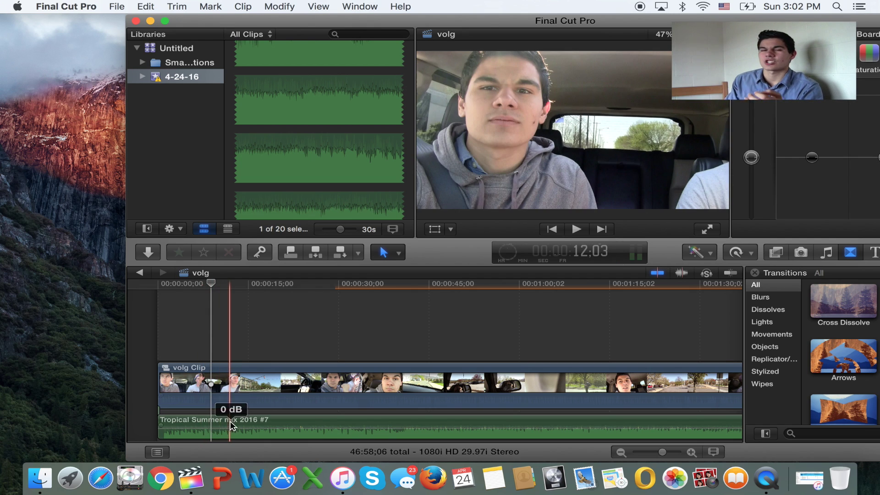
{"action": "left_click", "coordinate": [212, 382]}
{"action": "key", "text": "super+b"}
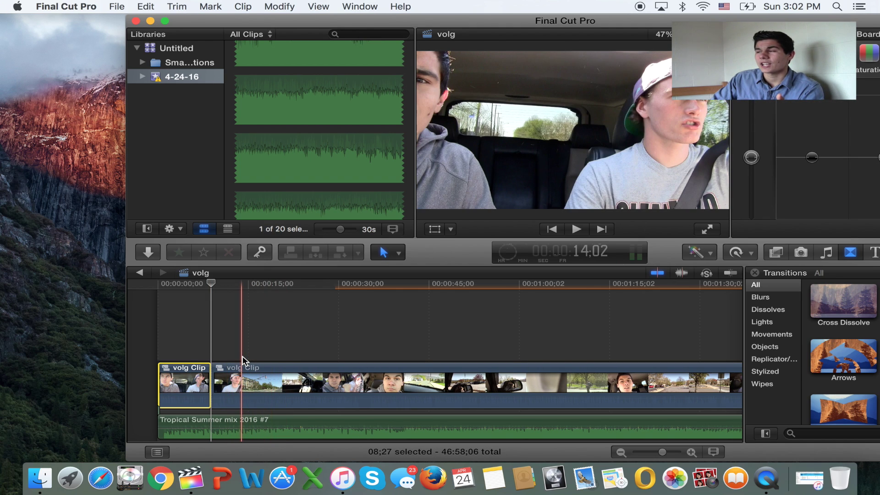
{"action": "left_click", "coordinate": [241, 355]}
{"action": "left_click", "coordinate": [253, 356]}
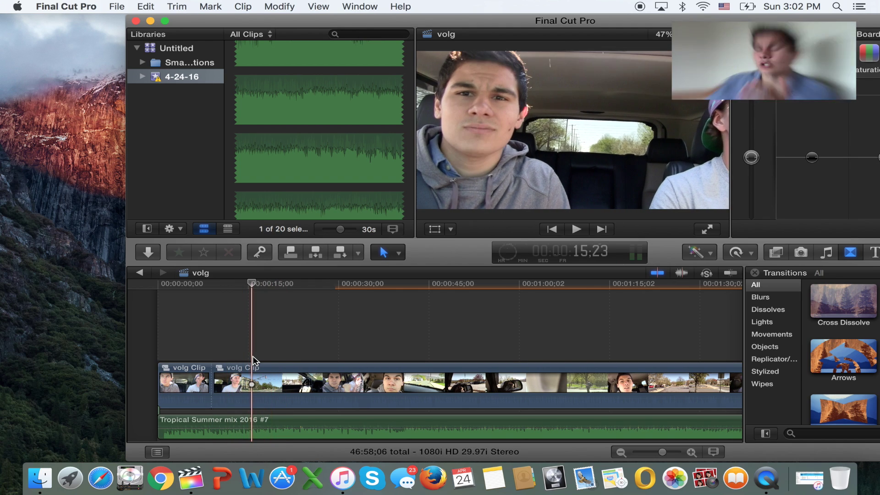
{"action": "key", "text": "super+b"}
Lower the middle segment's audio, silence the last segment to -∞ dB, and play the opening to check the sound
{"action": "left_click_drag", "start_coordinate": [241, 397], "coordinate": [240, 408]}
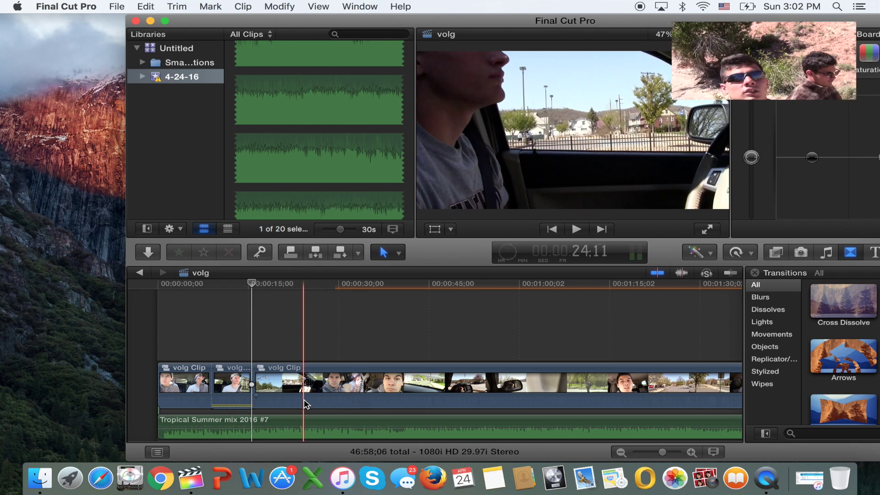
{"action": "left_click_drag", "start_coordinate": [306, 405], "coordinate": [306, 441]}
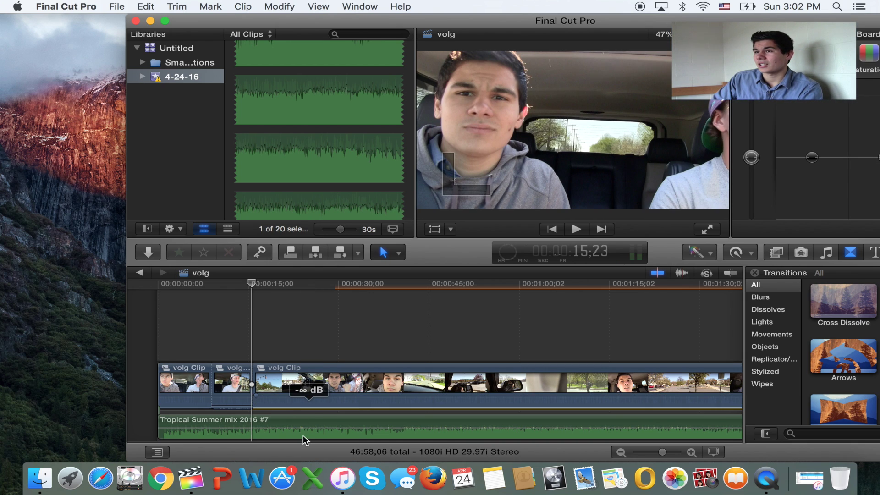
{"action": "left_click", "coordinate": [194, 336]}
{"action": "key", "text": "space"}
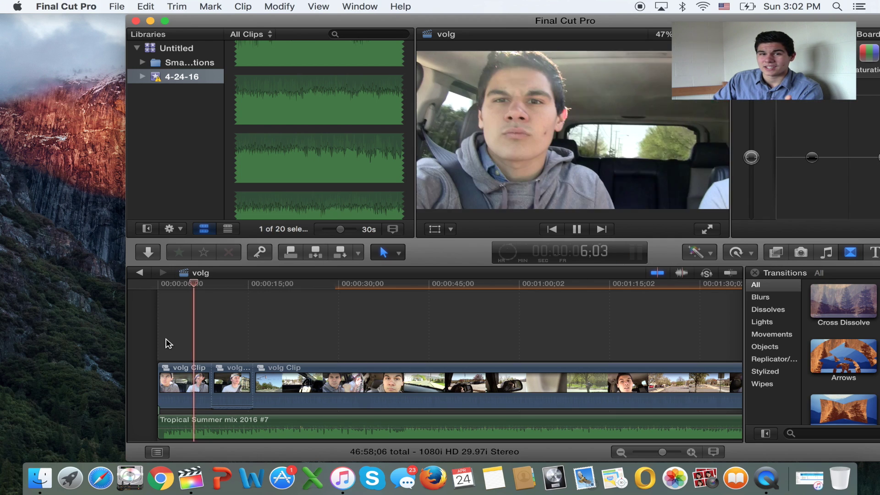
{"action": "left_click", "coordinate": [147, 339]}
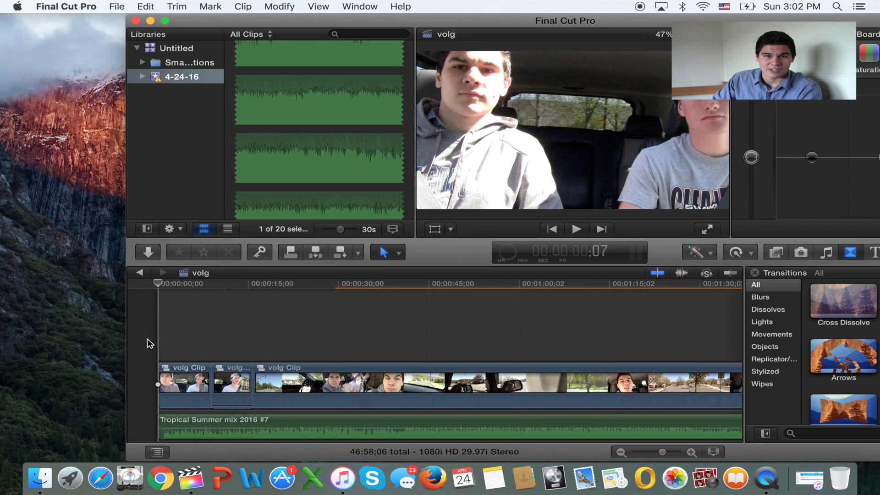
{"action": "key", "text": "space"}
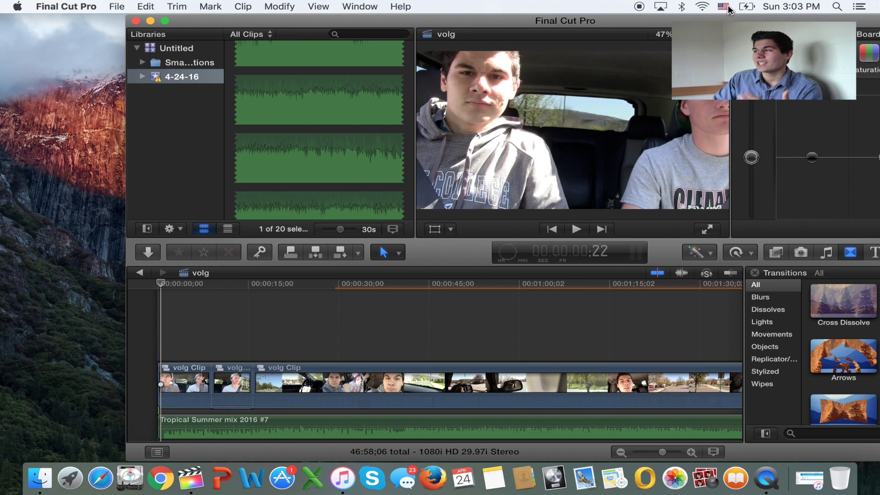
Reposition the editor window and add a Gaussian blur transition at the start of the first volg Clip segment
{"action": "left_click_drag", "start_coordinate": [729, 20], "coordinate": [644, 6]}
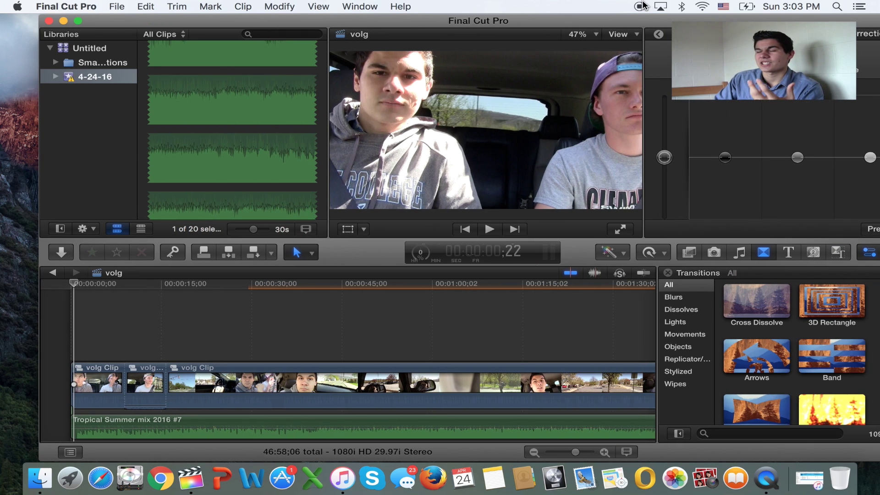
{"action": "left_click_drag", "start_coordinate": [750, 21], "coordinate": [705, 21]}
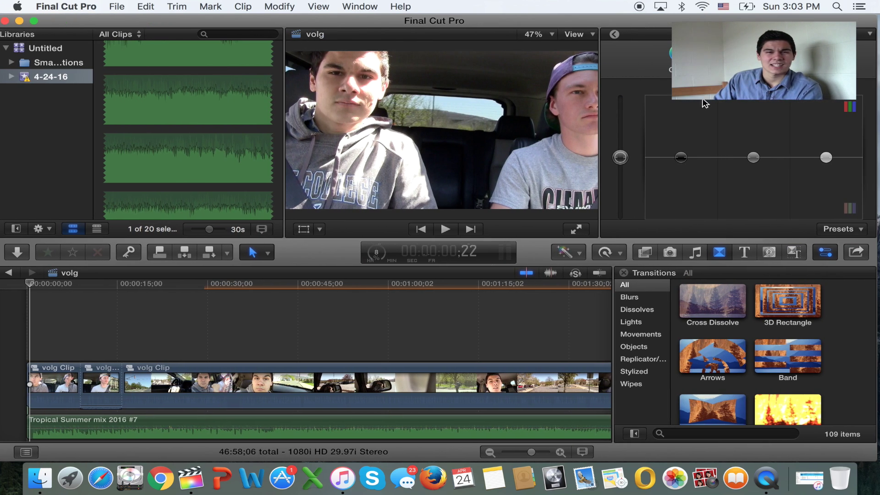
{"action": "left_click", "coordinate": [744, 252]}
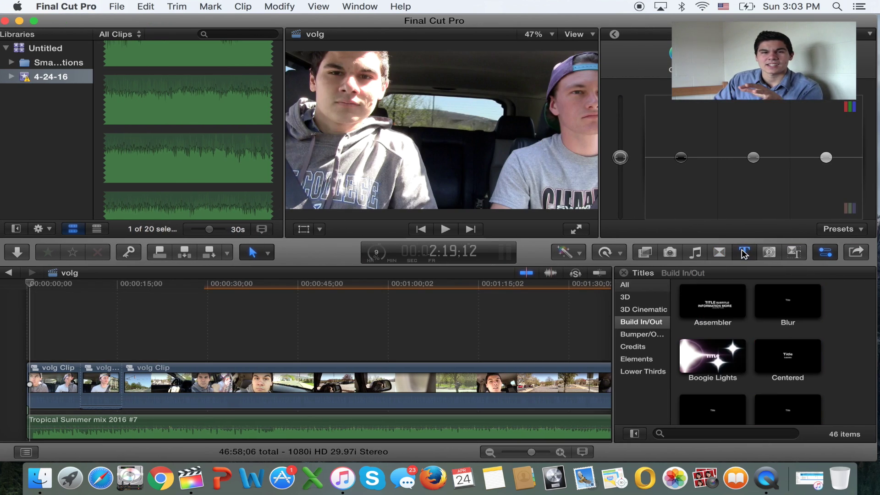
{"action": "left_click", "coordinate": [720, 259]}
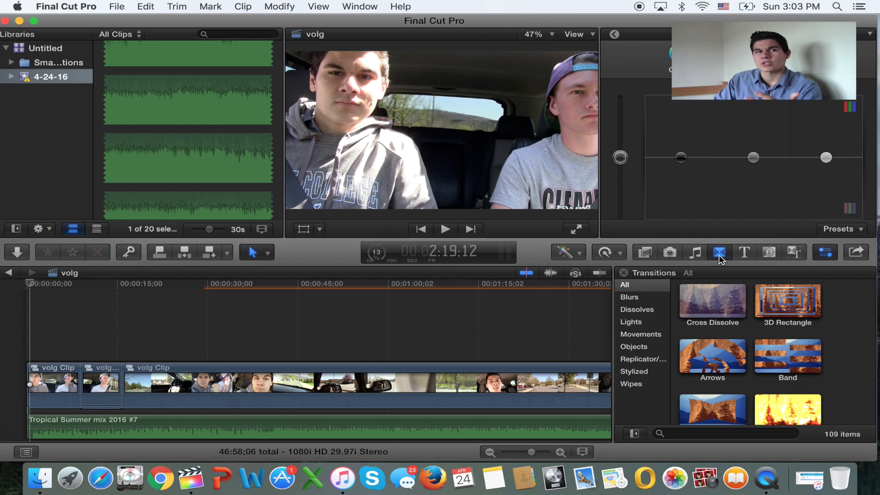
{"action": "left_click", "coordinate": [649, 298]}
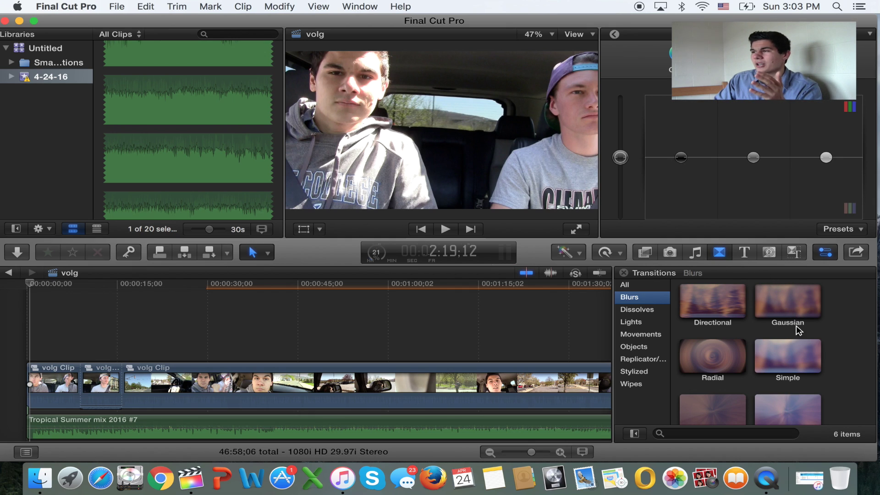
{"action": "left_click_drag", "start_coordinate": [787, 301], "coordinate": [26, 379]}
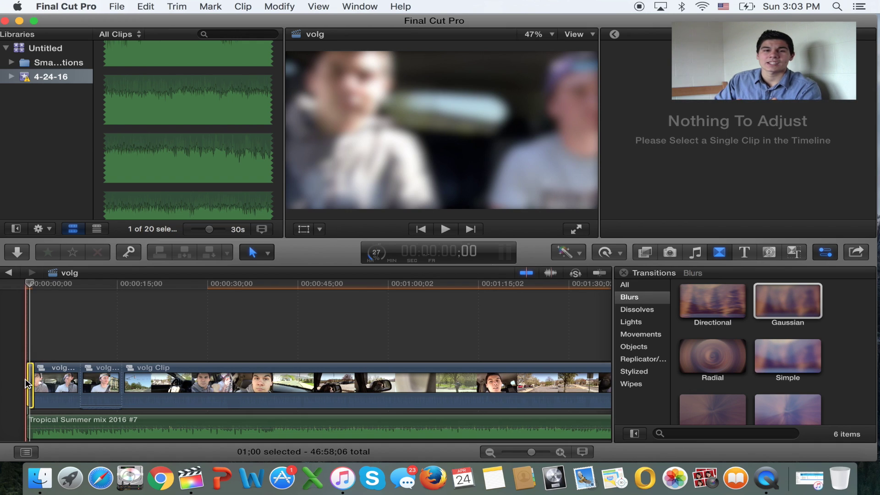
Add a Zoom blur transition at the second cut and a Radial blur transition at the first cut
{"action": "scroll", "coordinate": [762, 329], "scroll_direction": "down", "scroll_amount": 1}
{"action": "left_click_drag", "start_coordinate": [725, 397], "coordinate": [124, 385]}
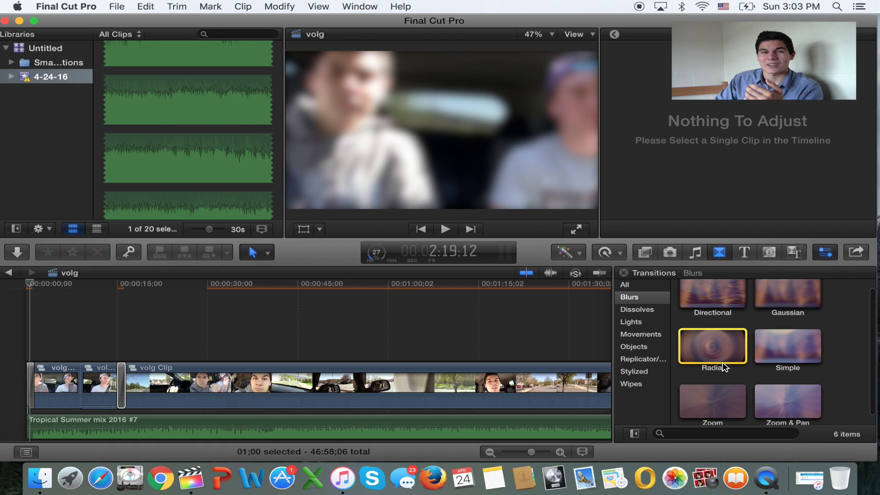
{"action": "left_click_drag", "start_coordinate": [722, 363], "coordinate": [79, 387]}
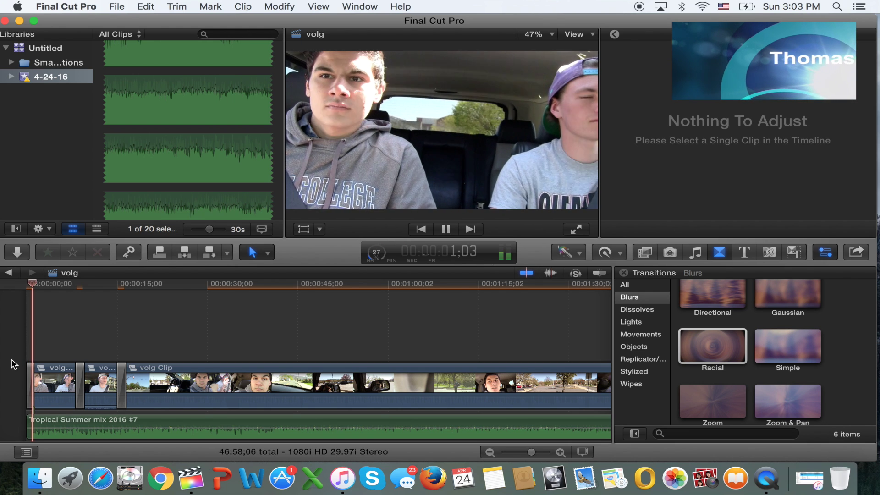
Play through the blur transitions and raise the audio level of the segment between the two cuts
{"action": "key", "text": "XF86AudioRaiseVolume"}
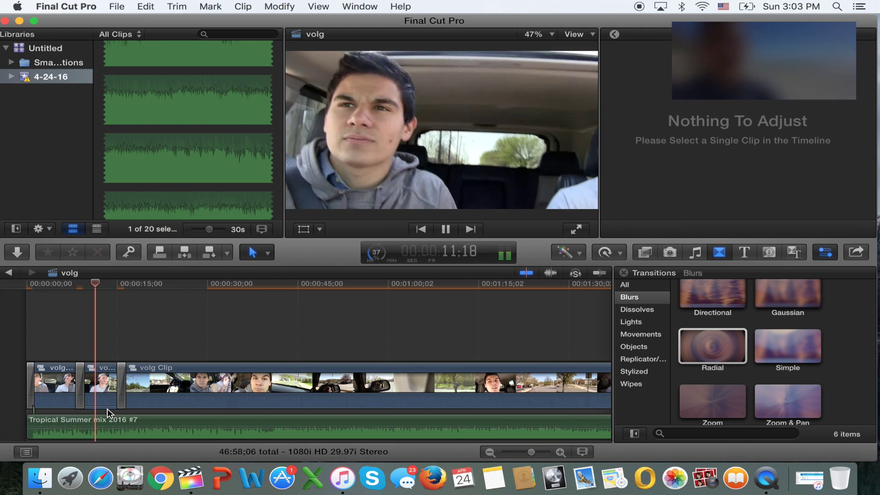
{"action": "left_click", "coordinate": [107, 408]}
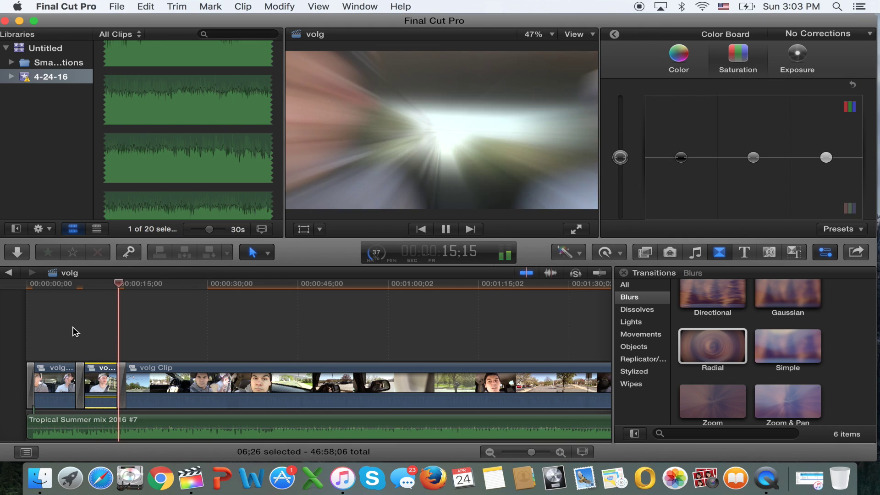
{"action": "left_click", "coordinate": [75, 332]}
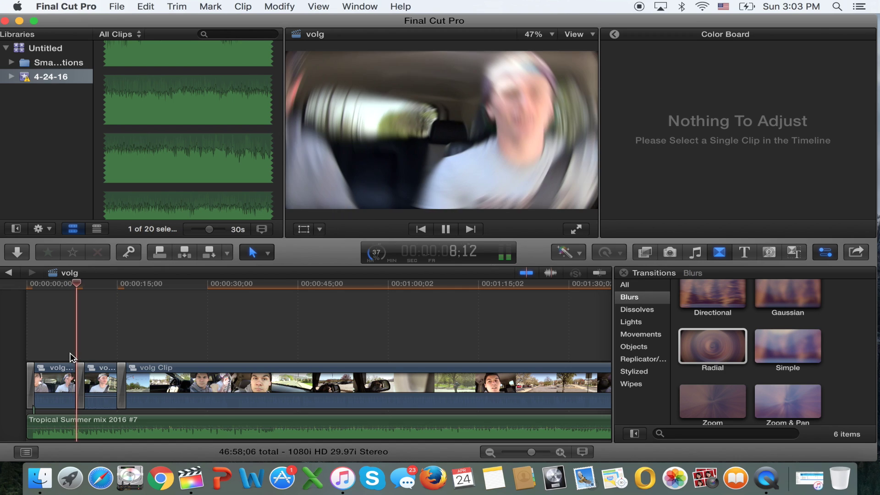
{"action": "left_click", "coordinate": [61, 352]}
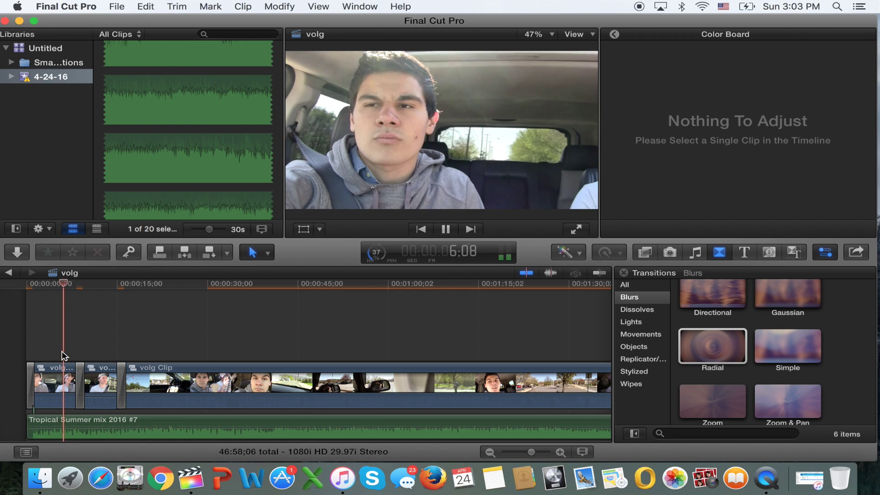
Split the first segment at about 6 seconds and raise the audio of the short piece before the Radial transition
{"action": "key", "text": "space"}
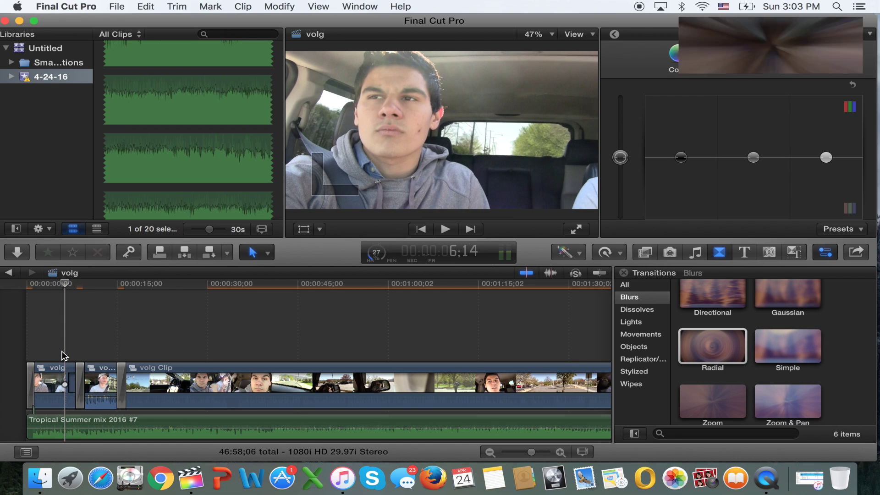
{"action": "key", "text": "super+equal"}
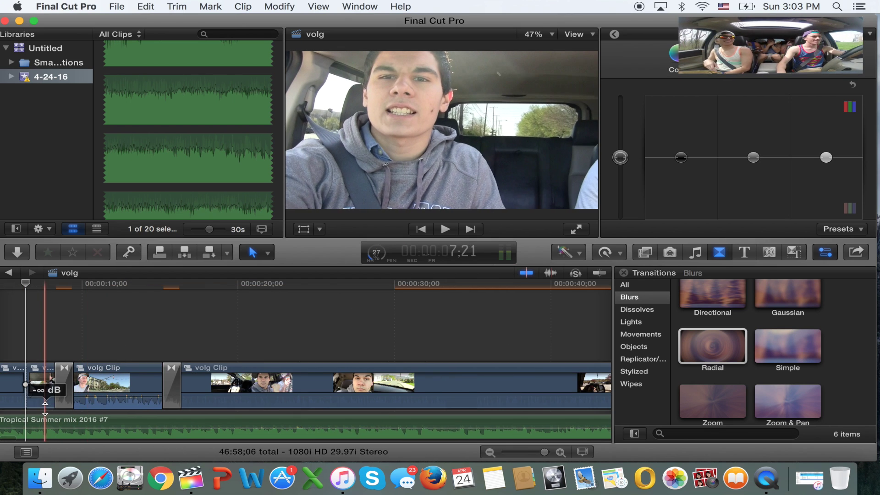
{"action": "left_click_drag", "start_coordinate": [45, 407], "coordinate": [45, 401]}
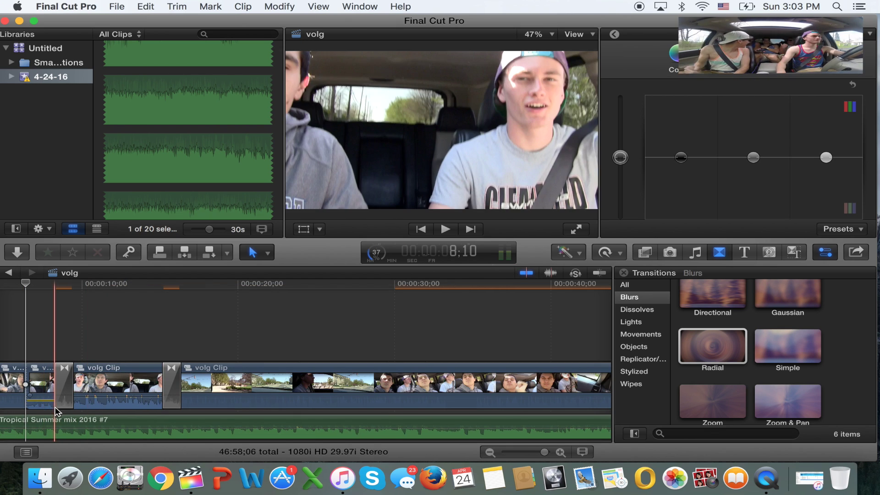
Split the music at about 9 seconds and about 7 seconds, and lower the volume of the section in between
{"action": "scroll", "coordinate": [51, 403], "scroll_direction": "down", "scroll_amount": 1}
{"action": "left_click", "coordinate": [29, 421]}
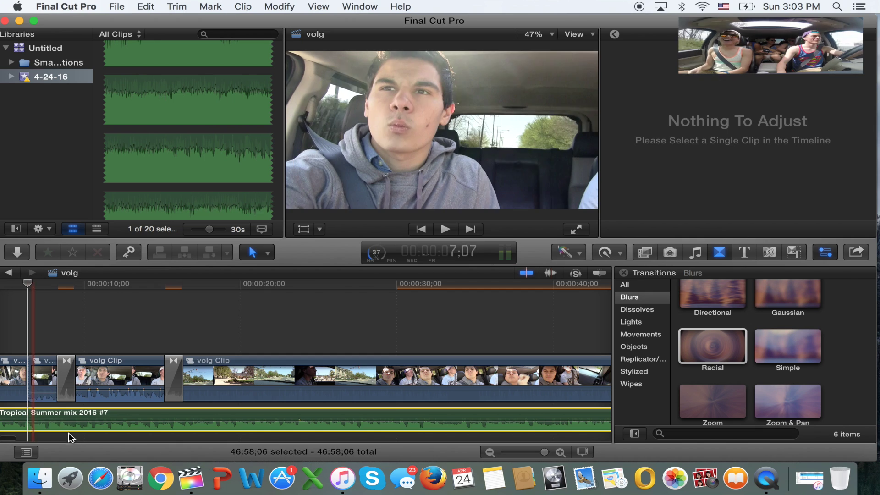
{"action": "key", "text": "super+b"}
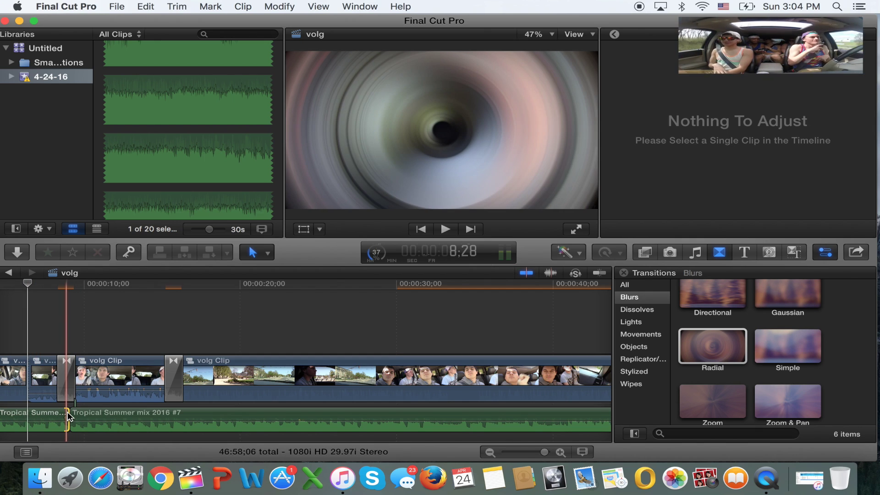
{"action": "left_click", "coordinate": [31, 417]}
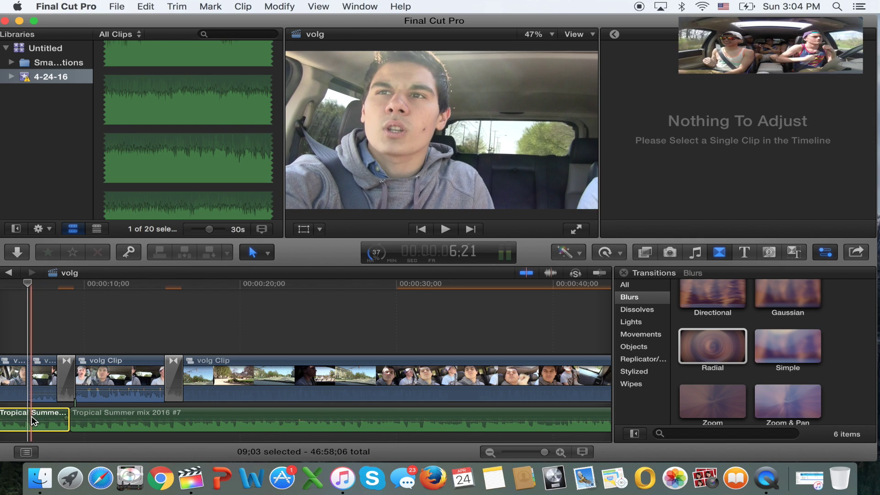
{"action": "key", "text": "super+b"}
{"action": "left_click_drag", "start_coordinate": [47, 418], "coordinate": [48, 424]}
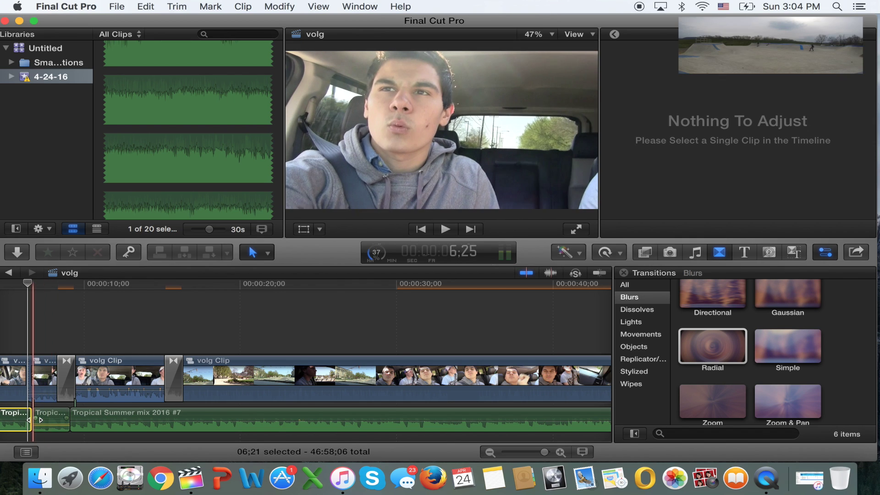
Add a fade-in across most of the short quiet music section and play the timeline through the Radial transition
{"action": "left_click_drag", "start_coordinate": [37, 419], "coordinate": [62, 419]}
{"action": "left_click", "coordinate": [14, 343]}
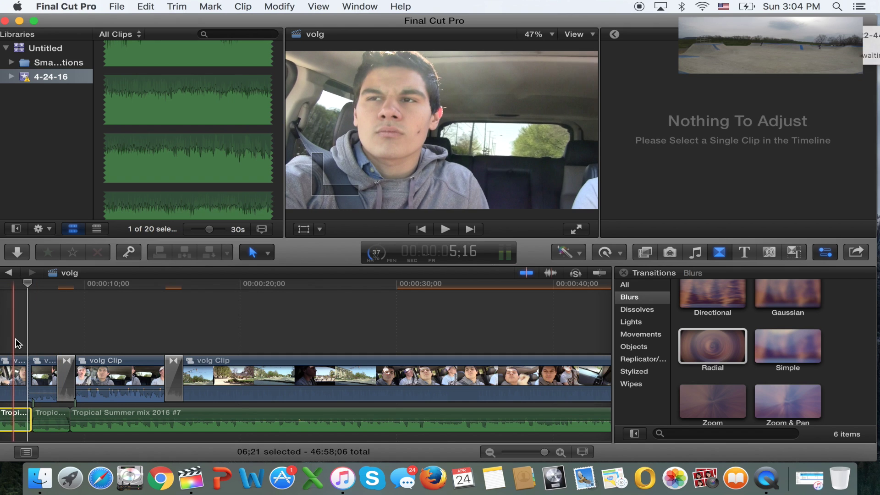
{"action": "key", "text": "space"}
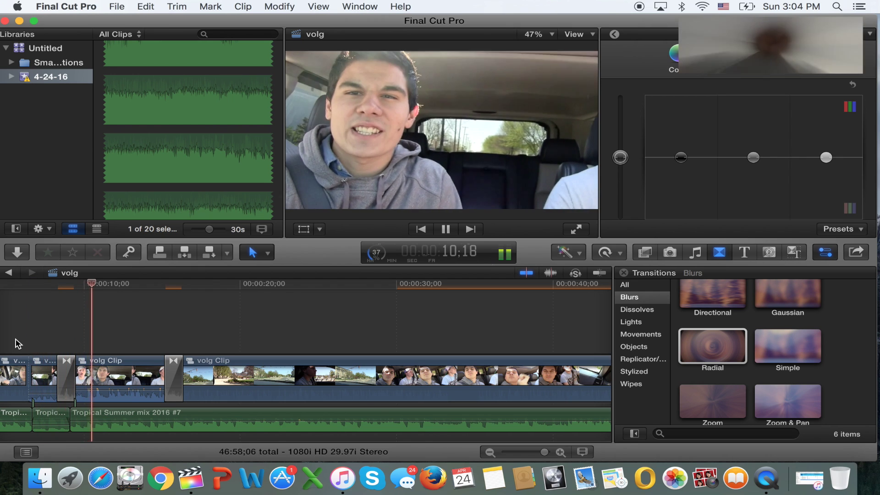
{"action": "key", "text": "space"}
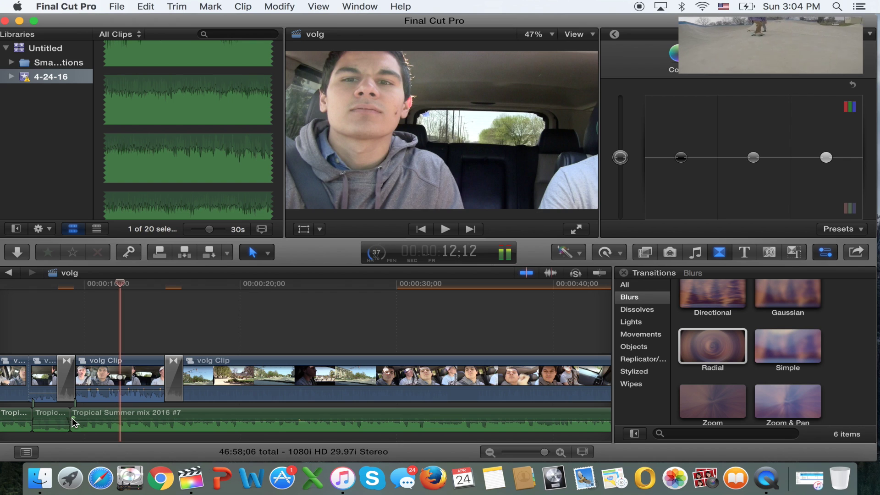
Fade in the music section after the quiet one, set the audio of the clip between the transitions to 2 dB, and play it back
{"action": "left_click_drag", "start_coordinate": [74, 419], "coordinate": [152, 390]}
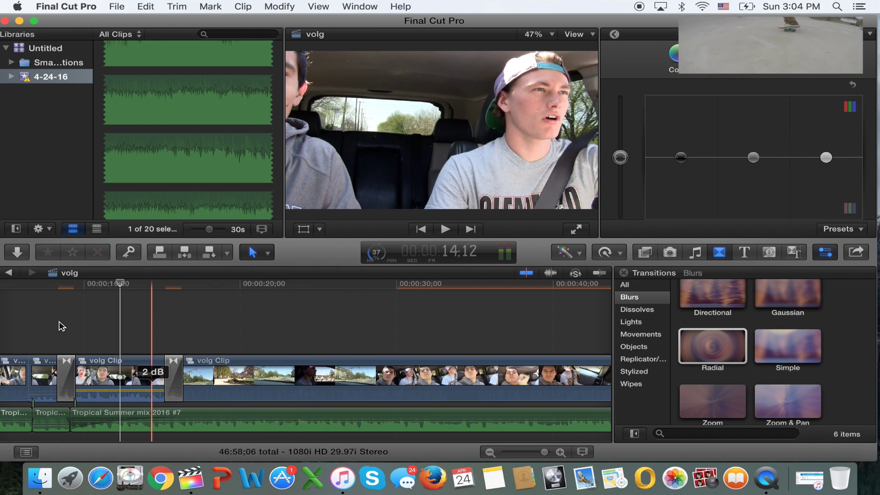
{"action": "left_click", "coordinate": [60, 326]}
{"action": "key", "text": "space"}
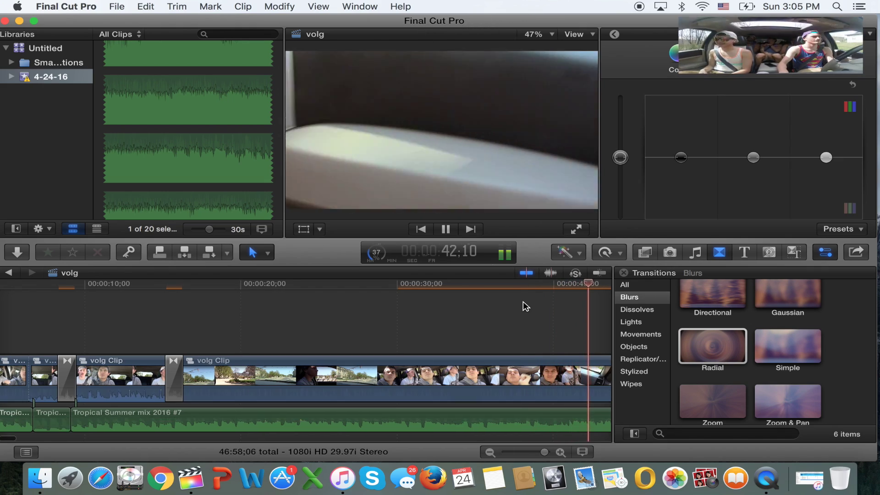
Split the long last video segment at 40:26, just before the shot of the Do Not Enter sign
{"action": "key", "text": "shift+z"}
{"action": "key", "text": "space"}
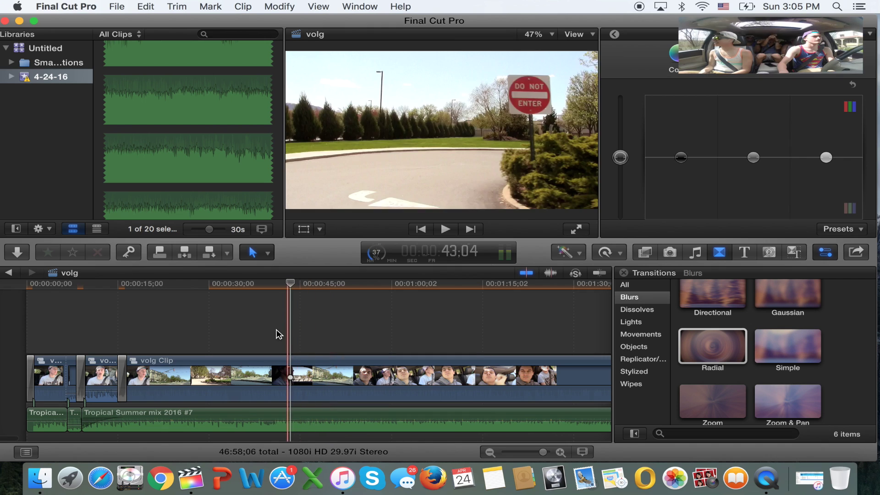
{"action": "left_click", "coordinate": [274, 330]}
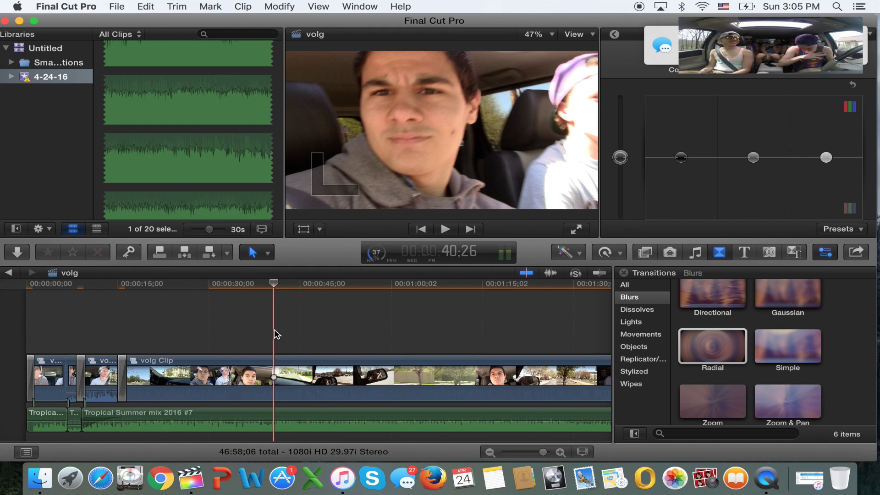
{"action": "key", "text": "super+b"}
Split the last segment at 1:07:03 and 1:16:16, and move the piece between these cuts ahead of the segment before it
{"action": "key", "text": "super+minus"}
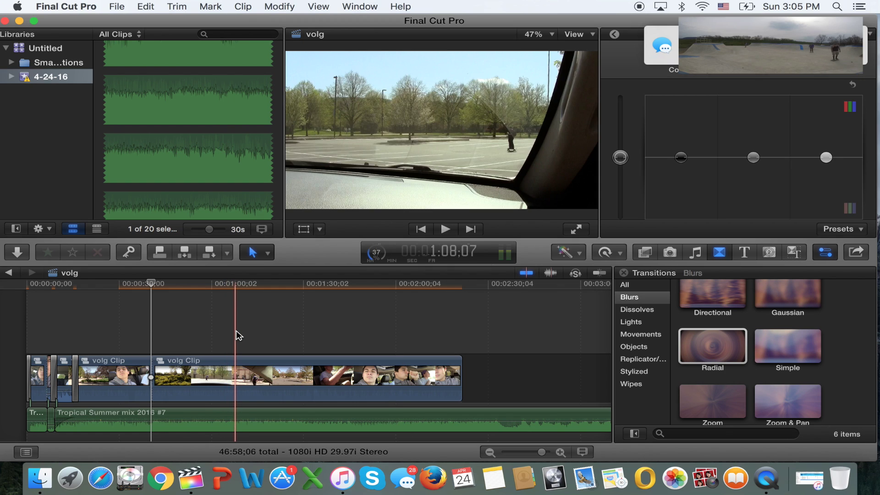
{"action": "left_click", "coordinate": [232, 331]}
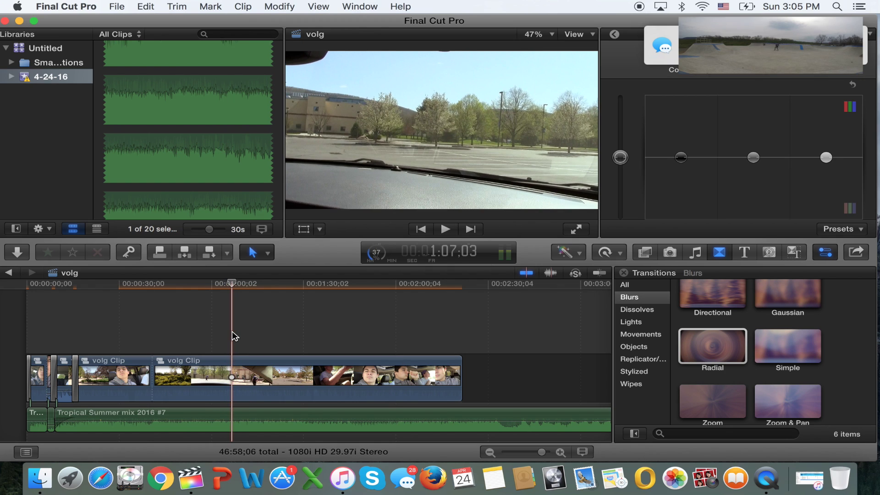
{"action": "left_click", "coordinate": [232, 360]}
{"action": "key", "text": "super+b"}
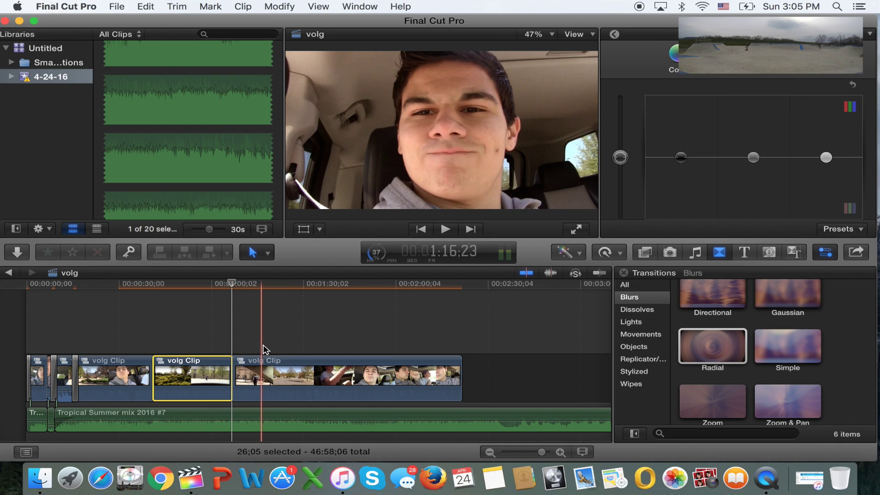
{"action": "left_click", "coordinate": [262, 348]}
{"action": "key", "text": "super+b"}
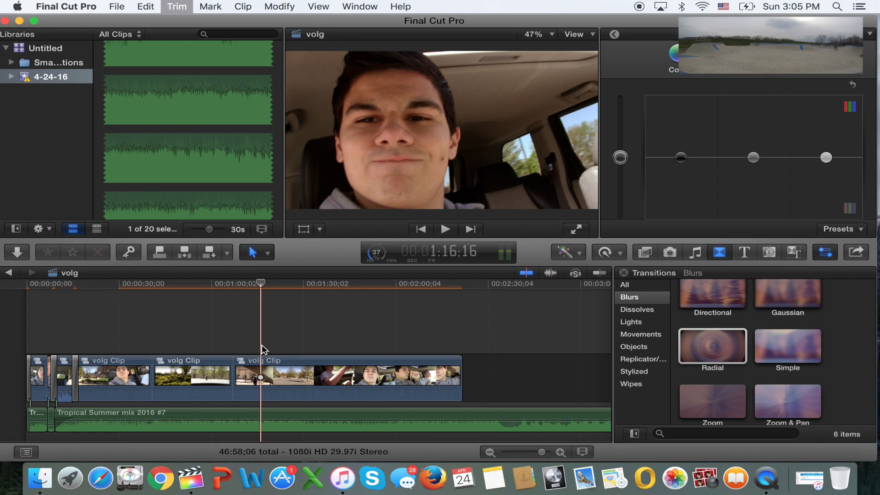
{"action": "left_click_drag", "start_coordinate": [248, 370], "coordinate": [160, 367]}
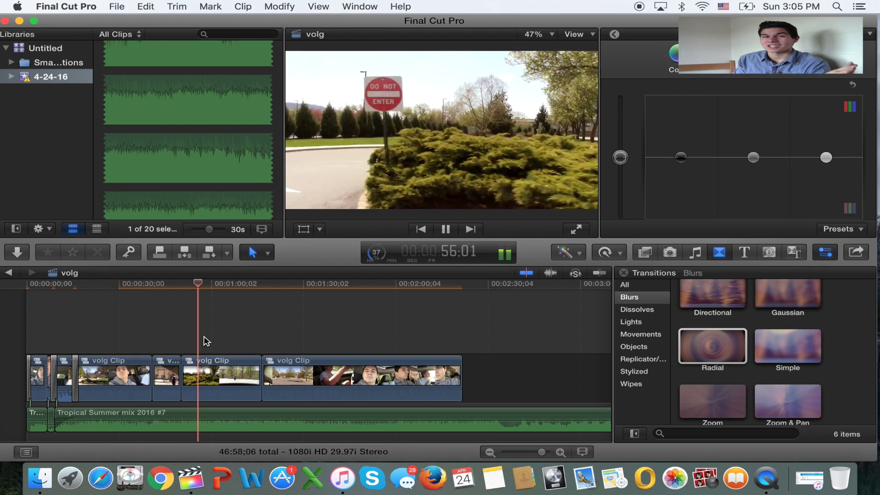
Split the segment after the moved piece at about 56 seconds and delete its first part
{"action": "key", "text": "super+b"}
{"action": "left_click", "coordinate": [191, 377]}
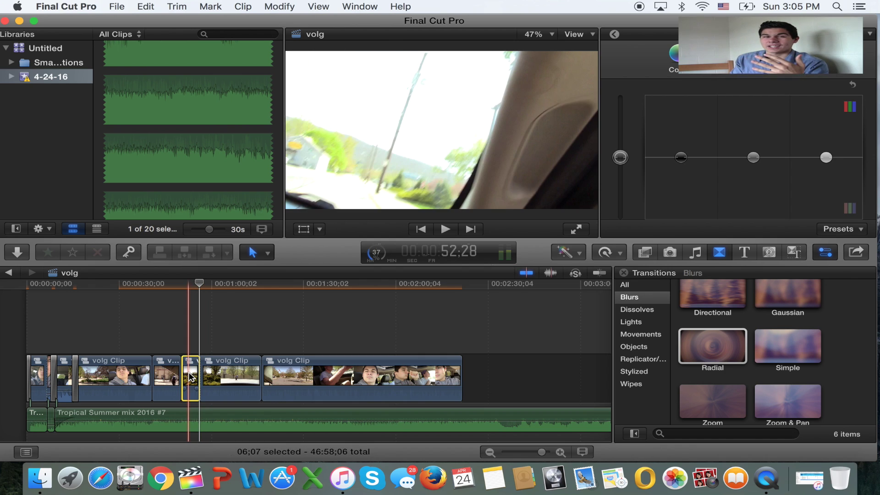
{"action": "key", "text": "Delete"}
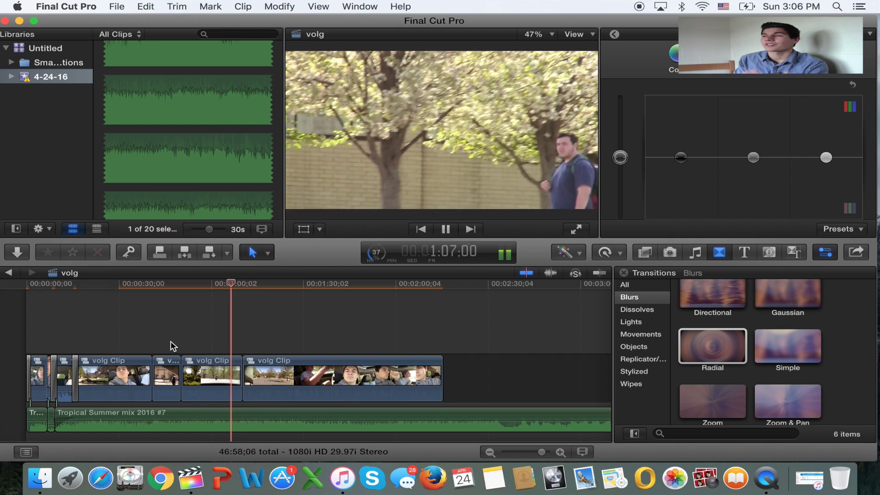
Split the parking lot segment at 1:08:27 and delete the short leftover before the last segment
{"action": "key", "text": "space"}
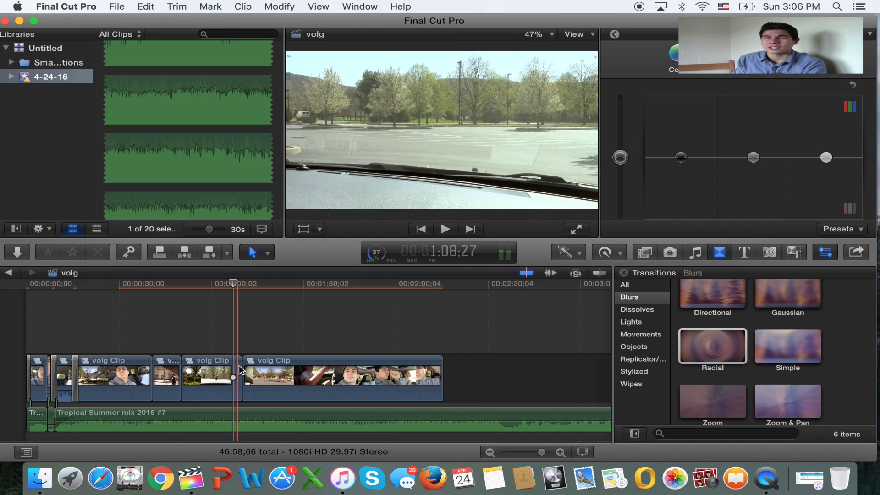
{"action": "key", "text": "space"}
{"action": "left_click", "coordinate": [240, 373]}
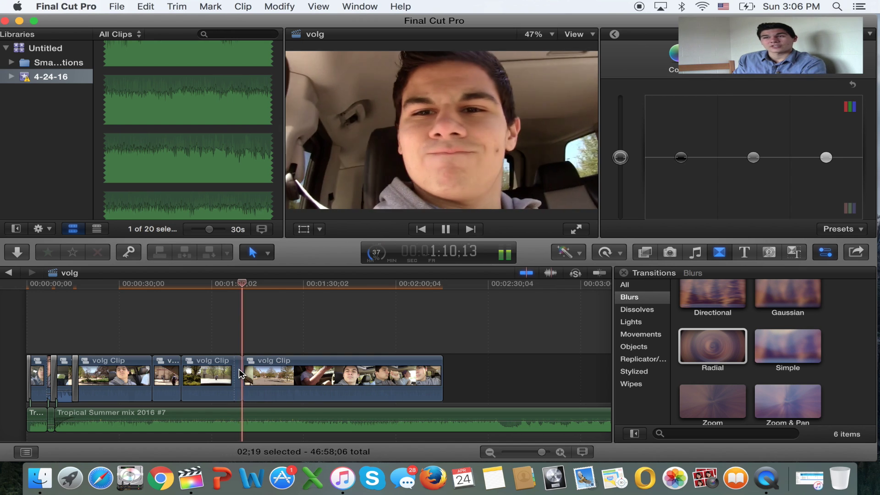
{"action": "key", "text": "Delete"}
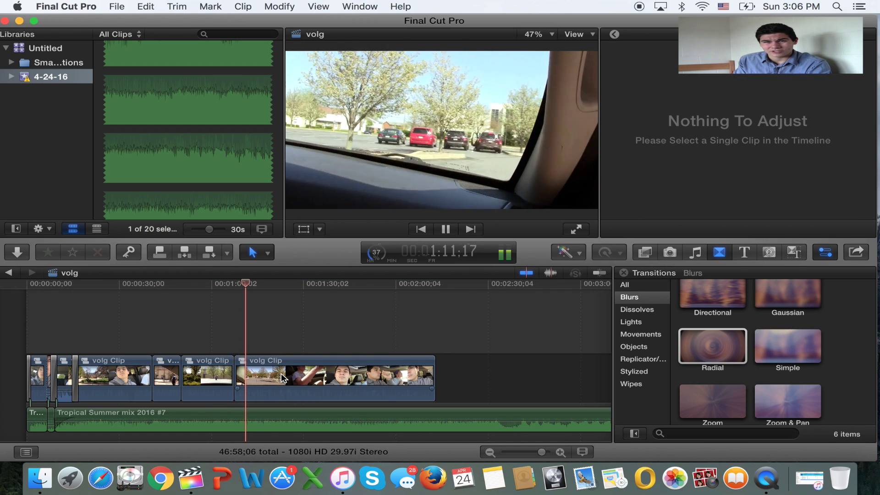
Split the last segment at 1:09:03 and 1:47:08, and delete the part between the two cuts
{"action": "left_click", "coordinate": [239, 349]}
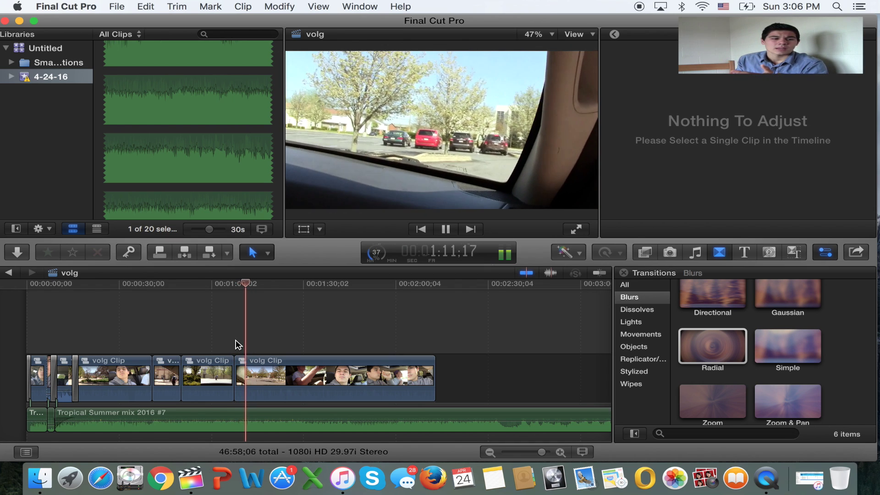
{"action": "left_click", "coordinate": [235, 345]}
{"action": "key", "text": "super+6"}
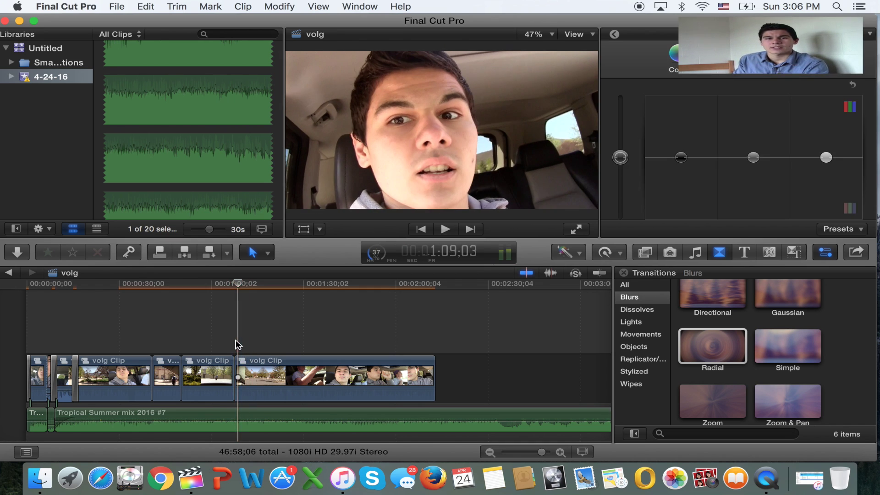
{"action": "key", "text": "space"}
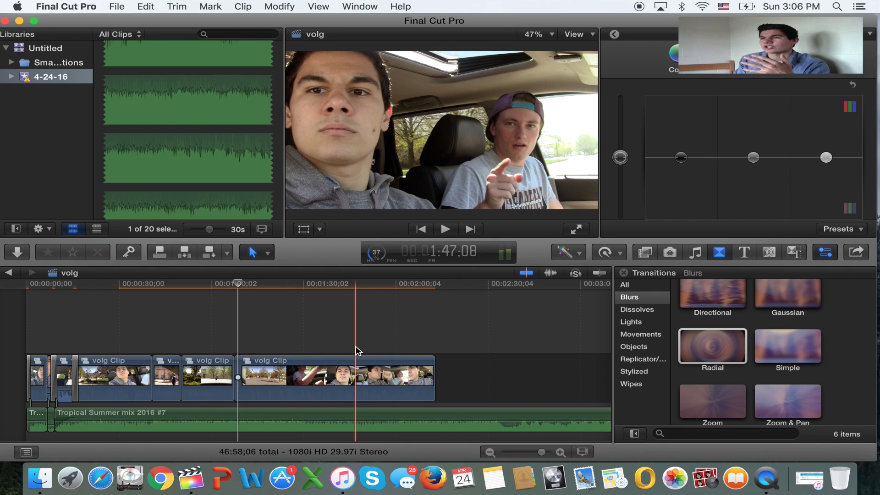
{"action": "left_click", "coordinate": [356, 347]}
{"action": "key", "text": "super+b"}
{"action": "left_click", "coordinate": [334, 371]}
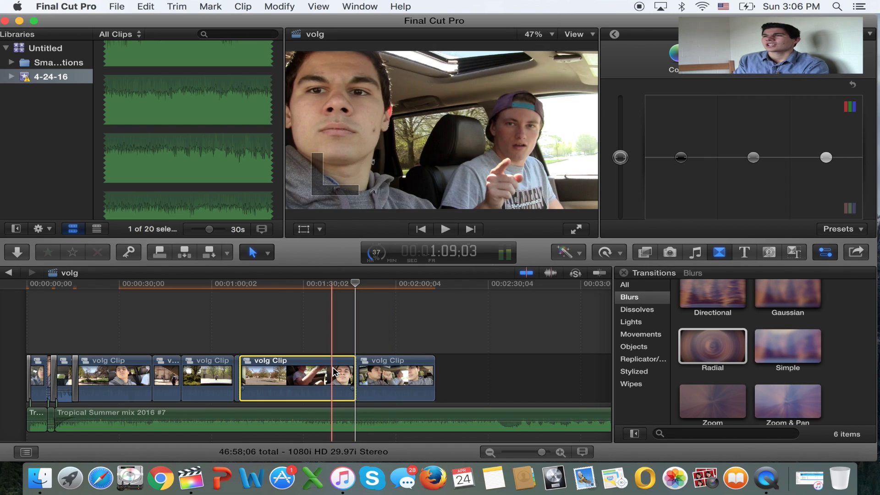
{"action": "key", "text": "Delete"}
Play the remaining footage and trim about 2 seconds off the end of the last segment
{"action": "key", "text": "space"}
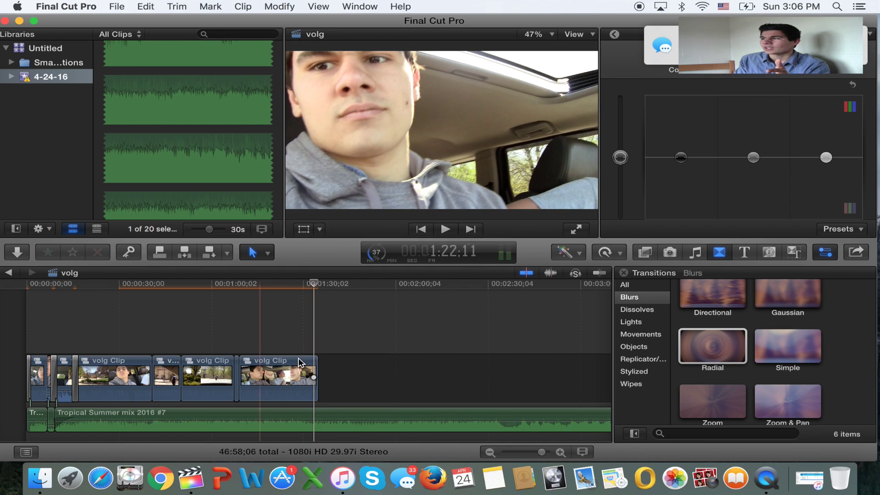
{"action": "left_click_drag", "start_coordinate": [316, 377], "coordinate": [309, 377]}
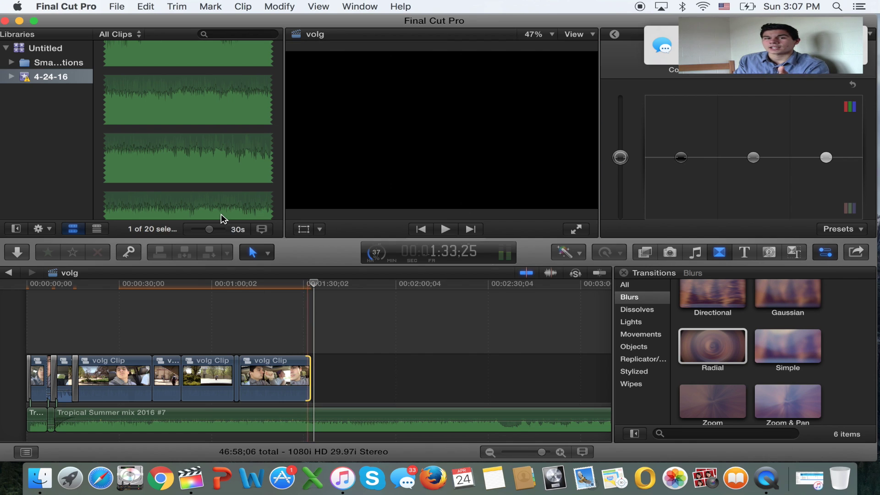
{"action": "scroll", "coordinate": [221, 213], "scroll_direction": "down", "scroll_amount": 5}
{"action": "scroll", "coordinate": [221, 213], "scroll_direction": "down", "scroll_amount": 10}
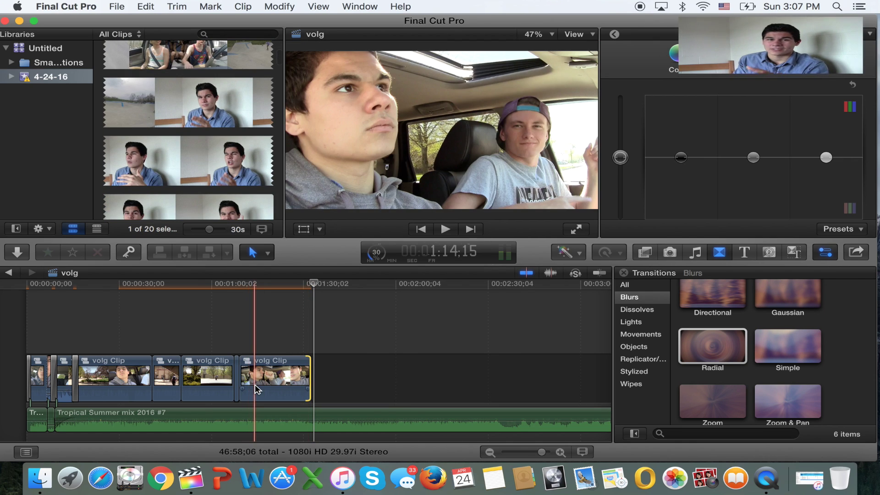
{"action": "key", "text": "super+minus"}
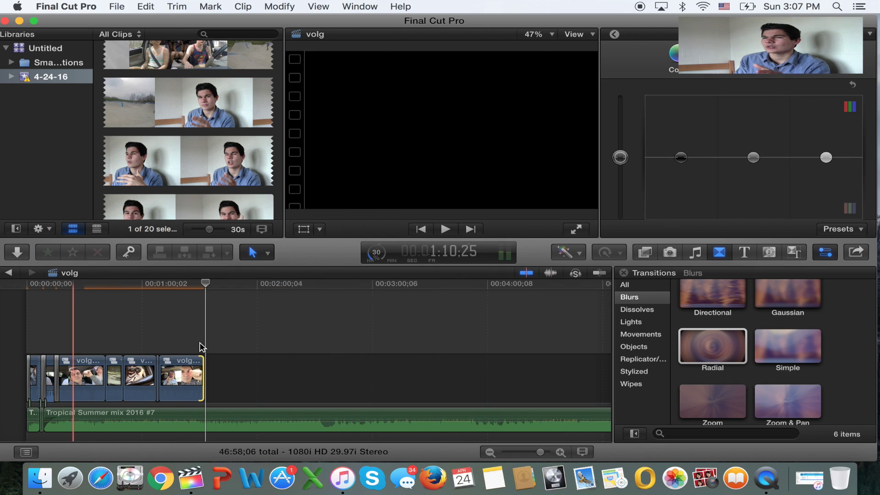